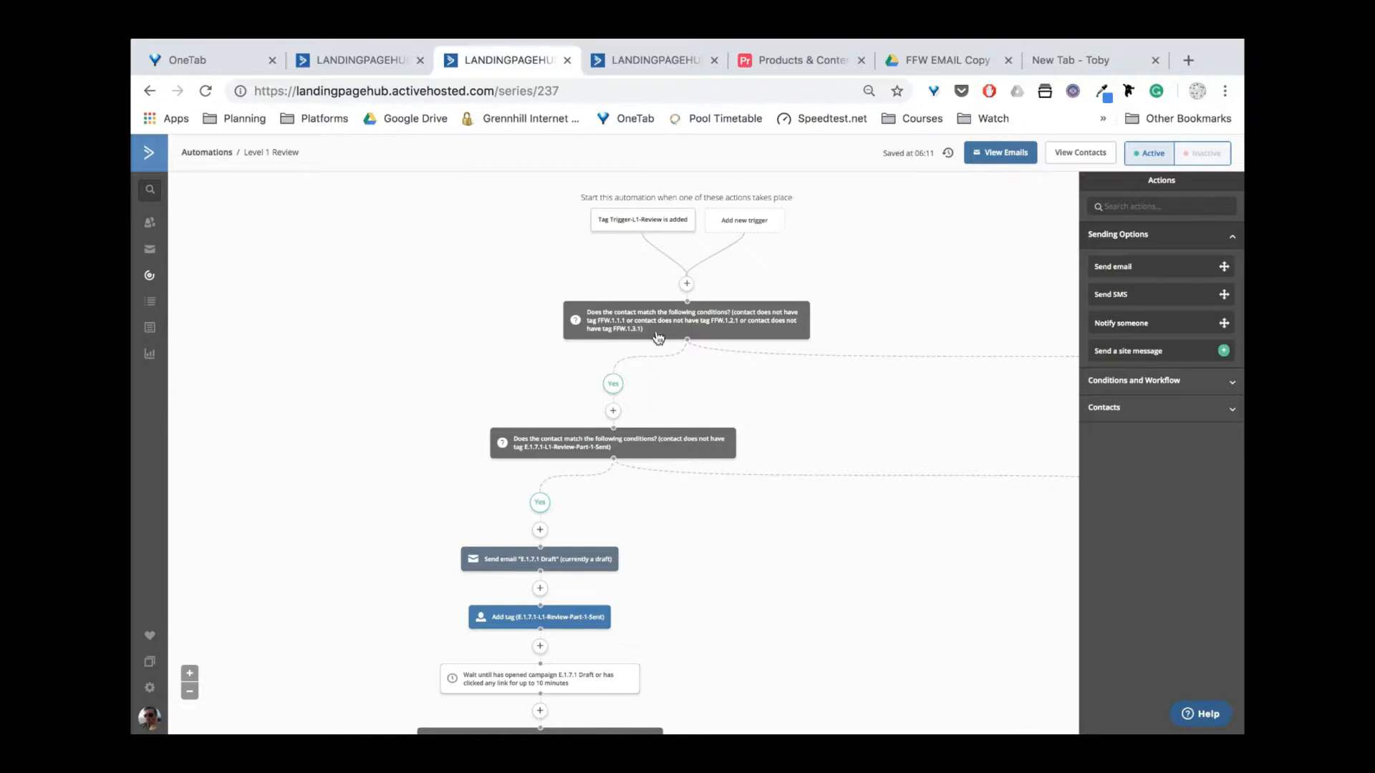
Open the Lessons Resend automation for reference and scroll through its flow.
mouse_move(646, 233)
left_click(373, 64)
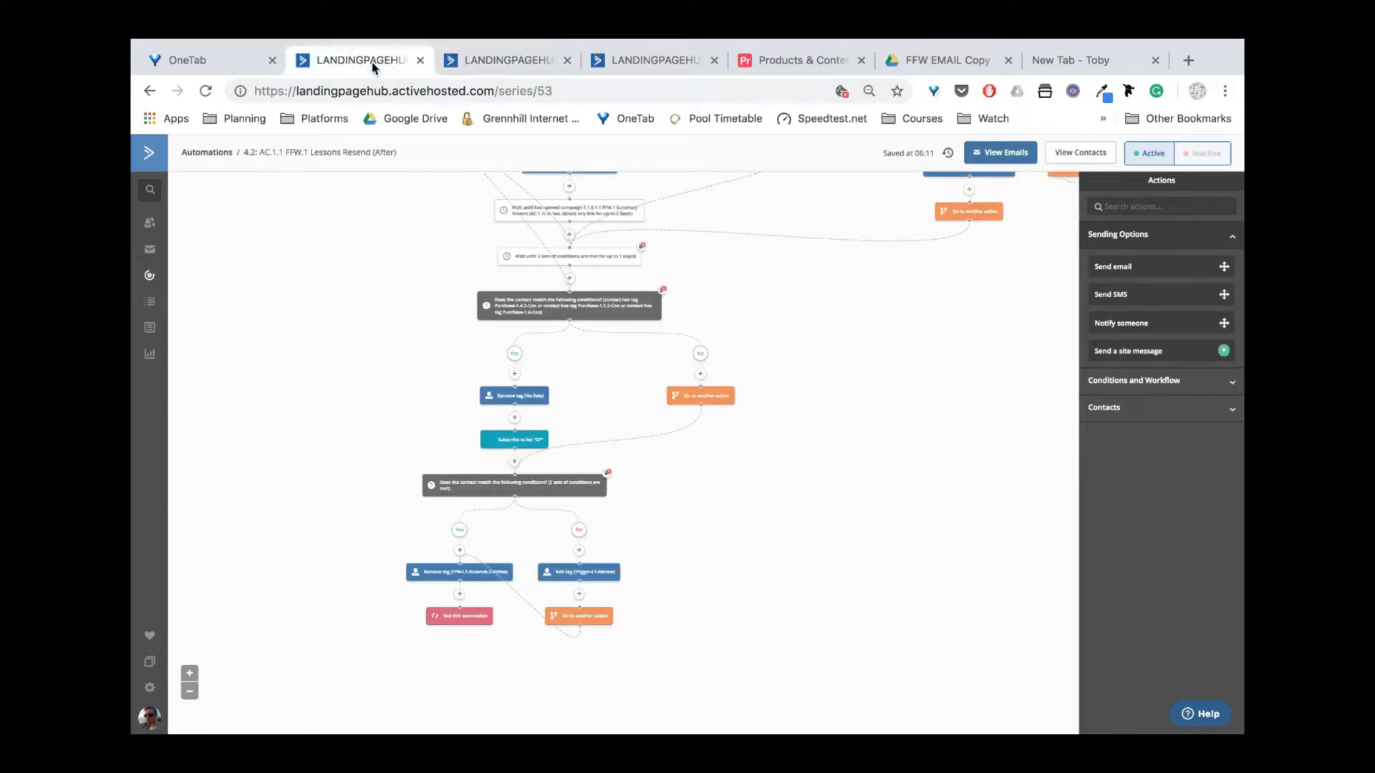
scroll(737, 352, "up", 10)
scroll(748, 349, "up", 5)
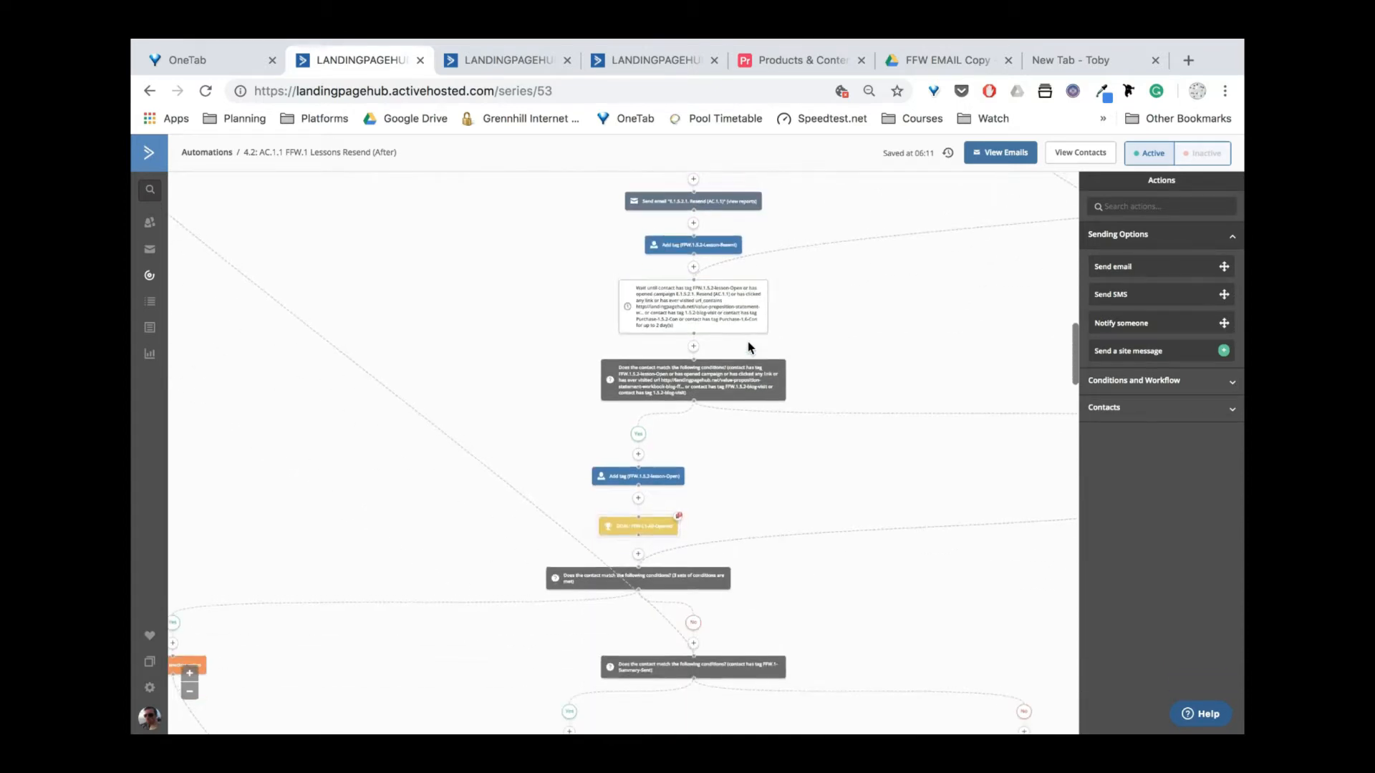
scroll(748, 347, "down", 15)
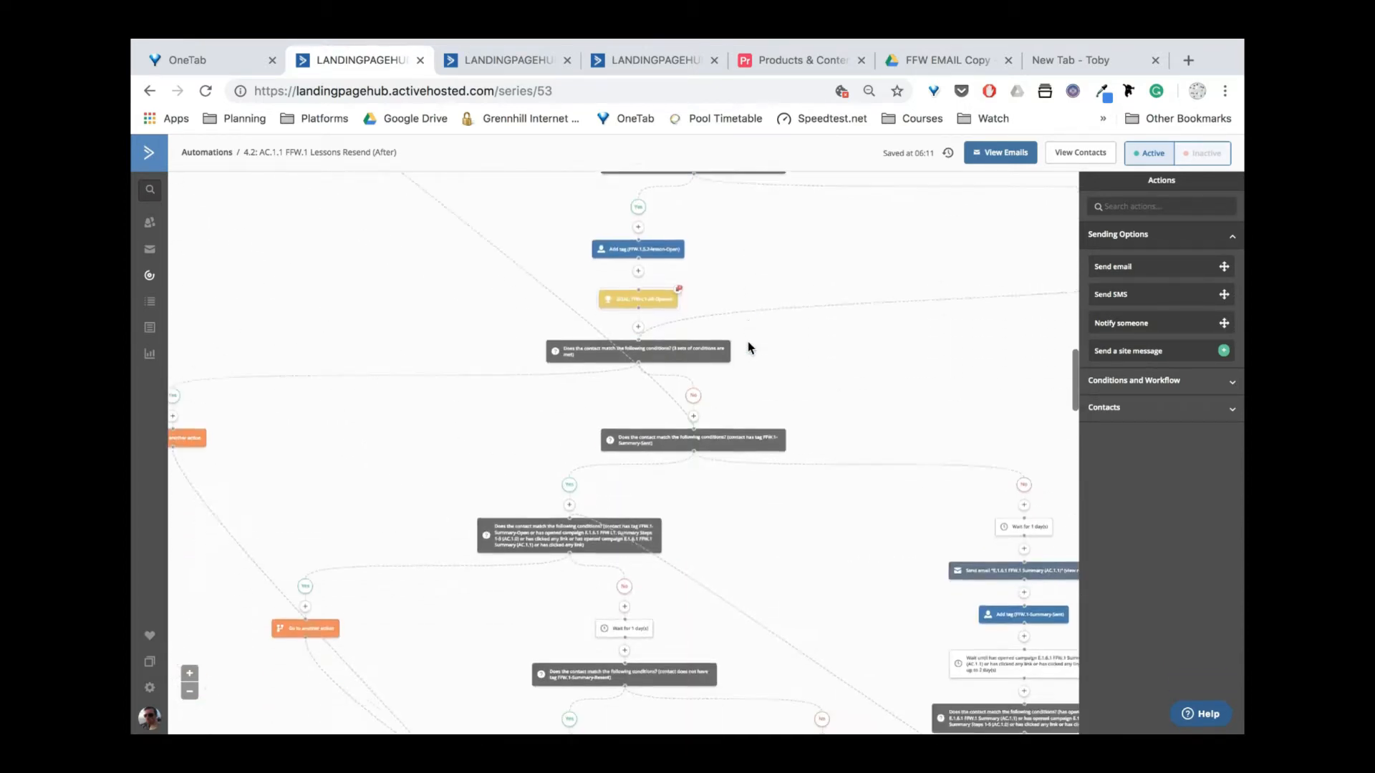
scroll(748, 348, "down", 3)
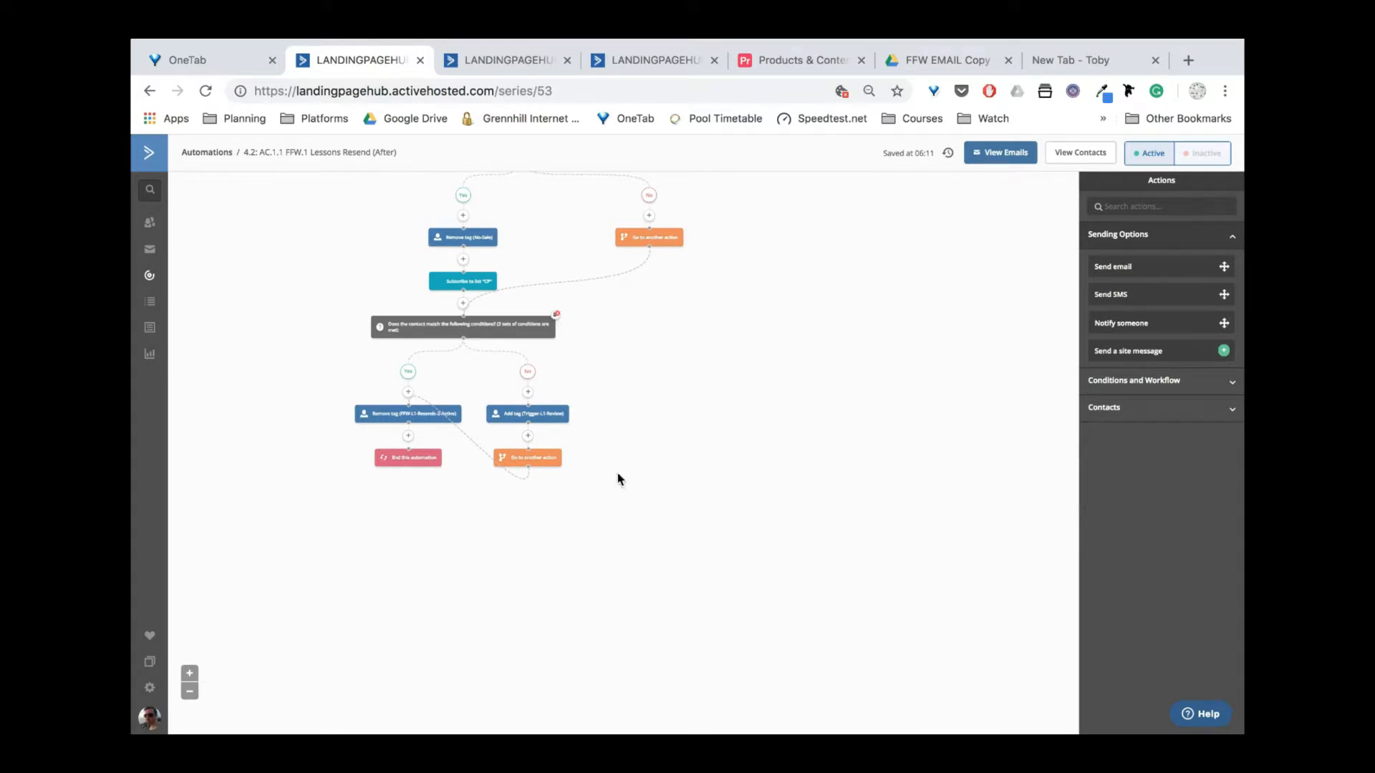
scroll(595, 380, "up", 2)
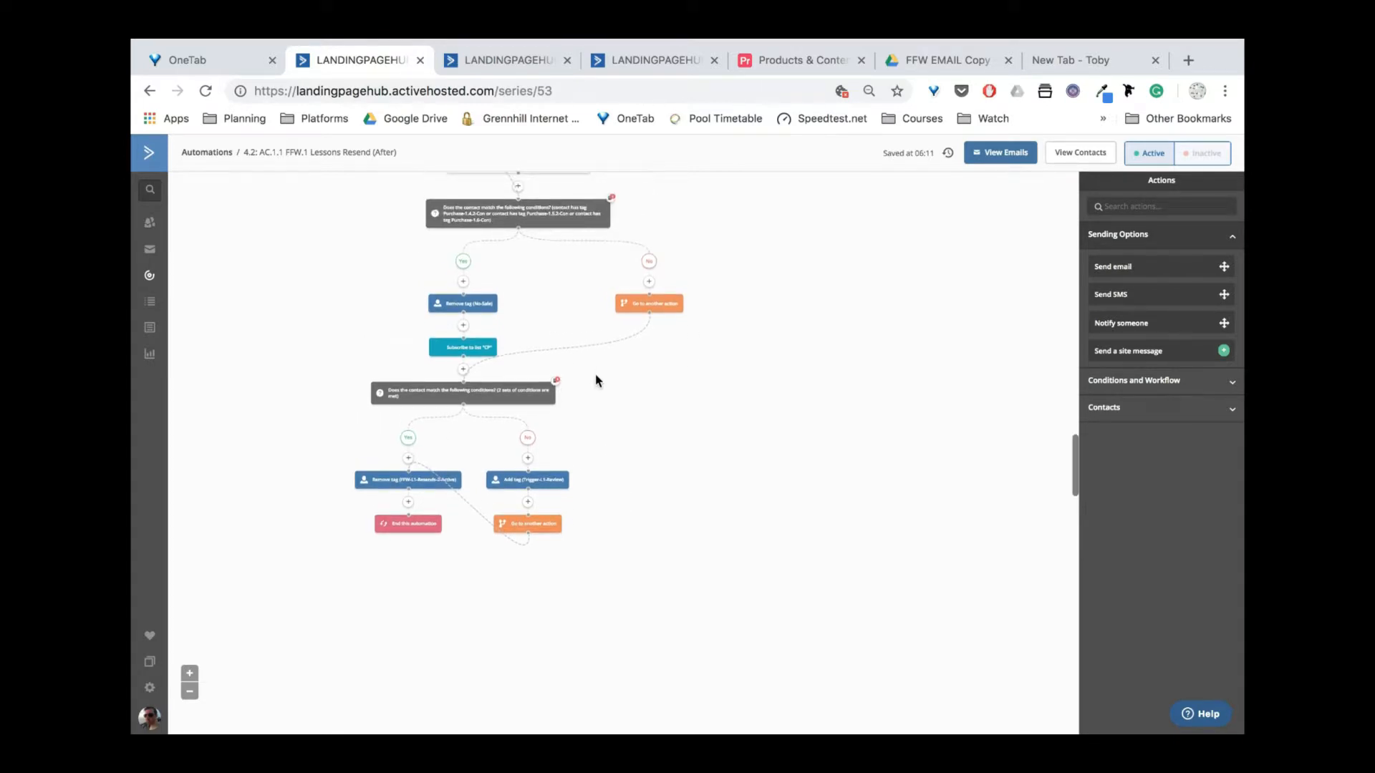
Inspect its lower condition and Trigger-L1-Review tag step unchanged, then return to Level 1 Review.
left_click(507, 407)
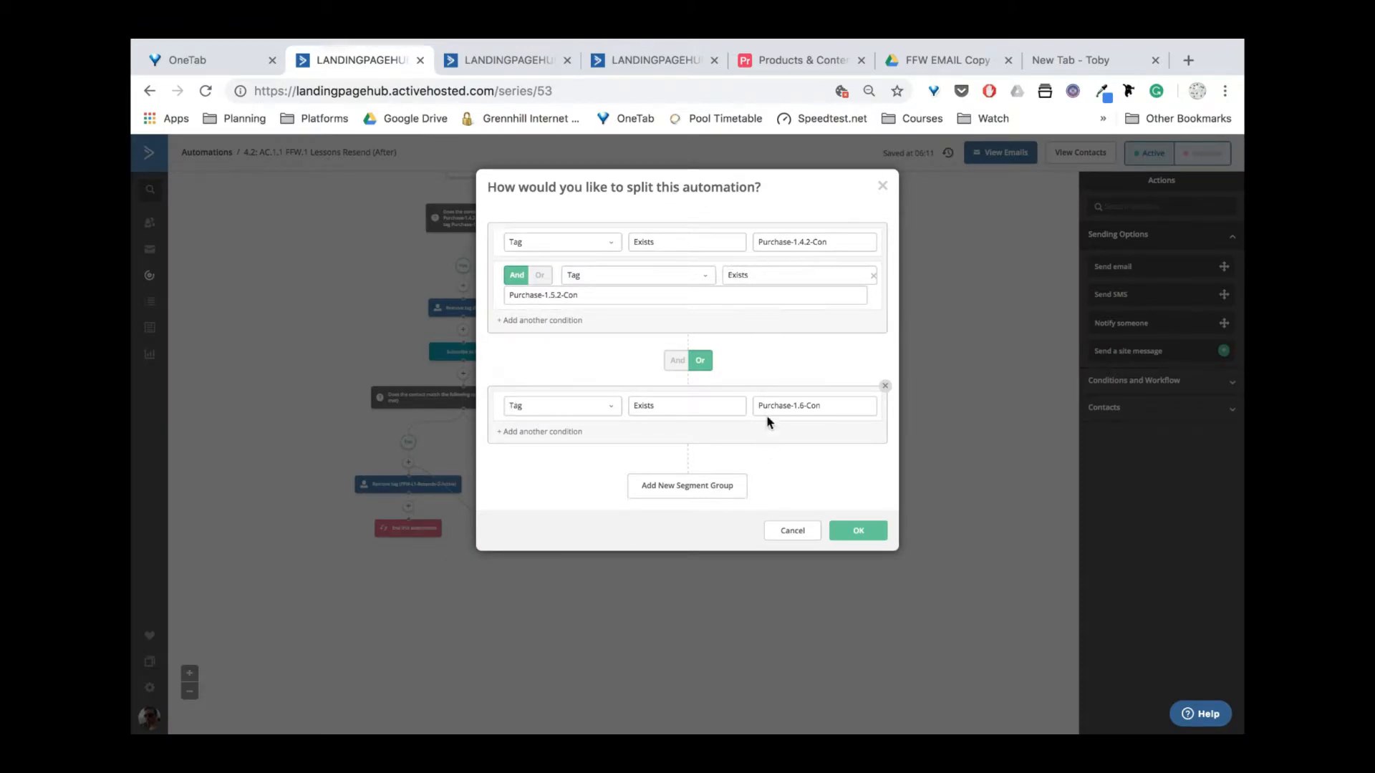
left_click(883, 189)
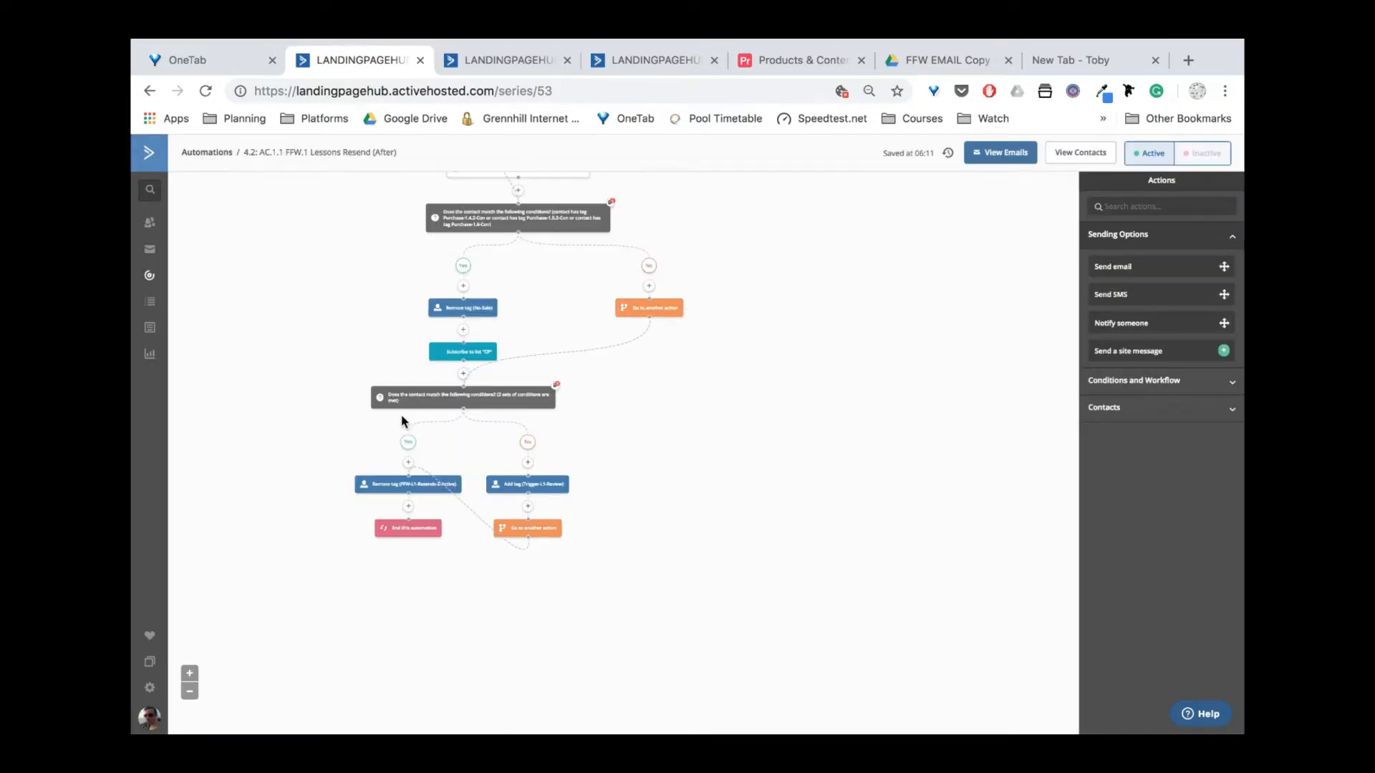
mouse_move(399, 541)
mouse_move(469, 406)
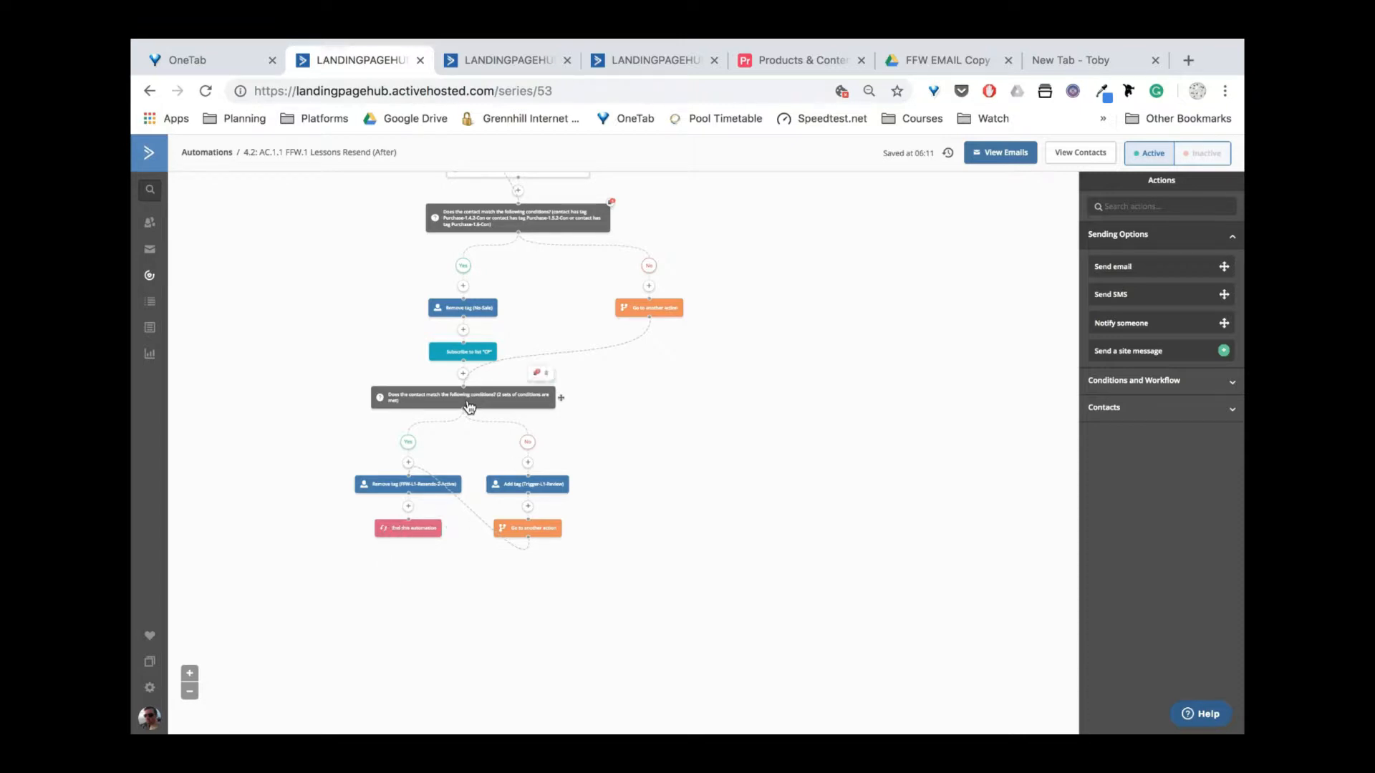
left_click(538, 487)
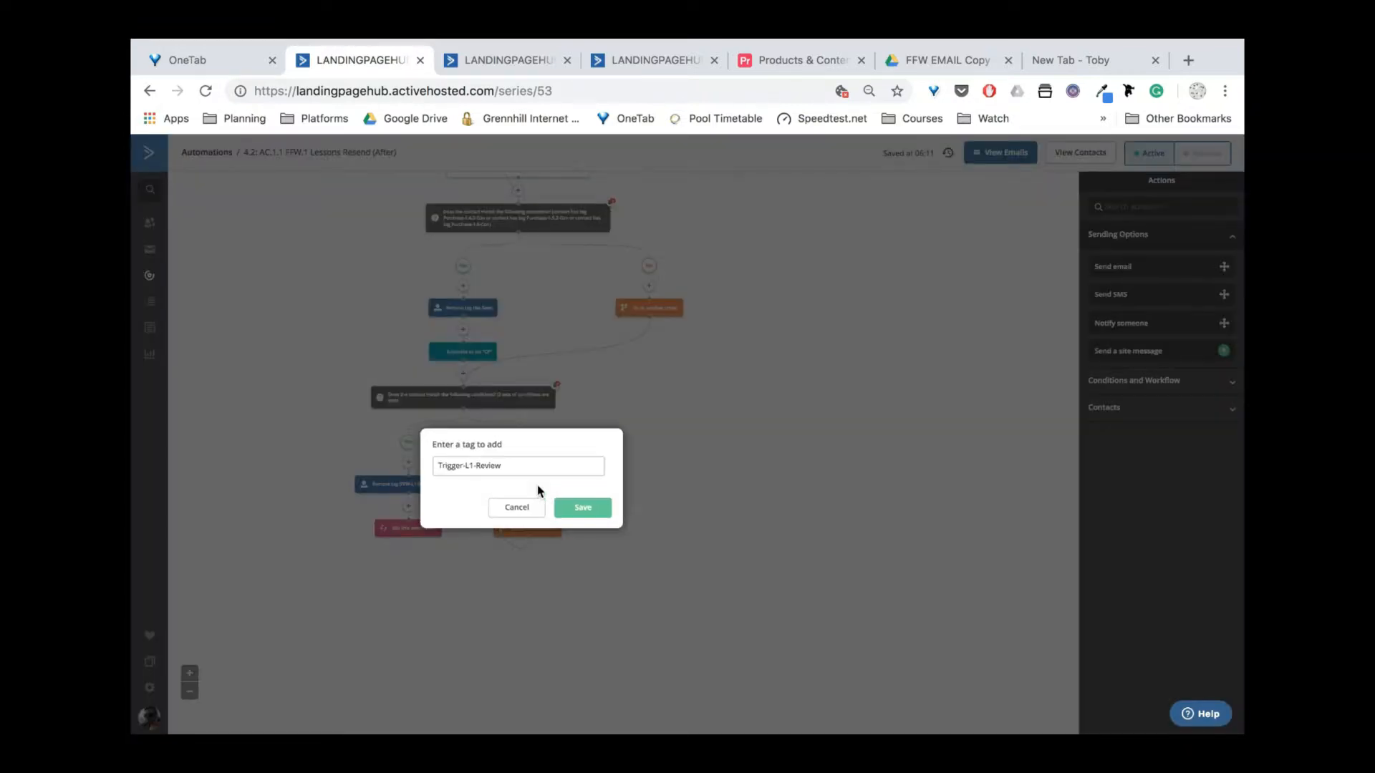
left_click(523, 508)
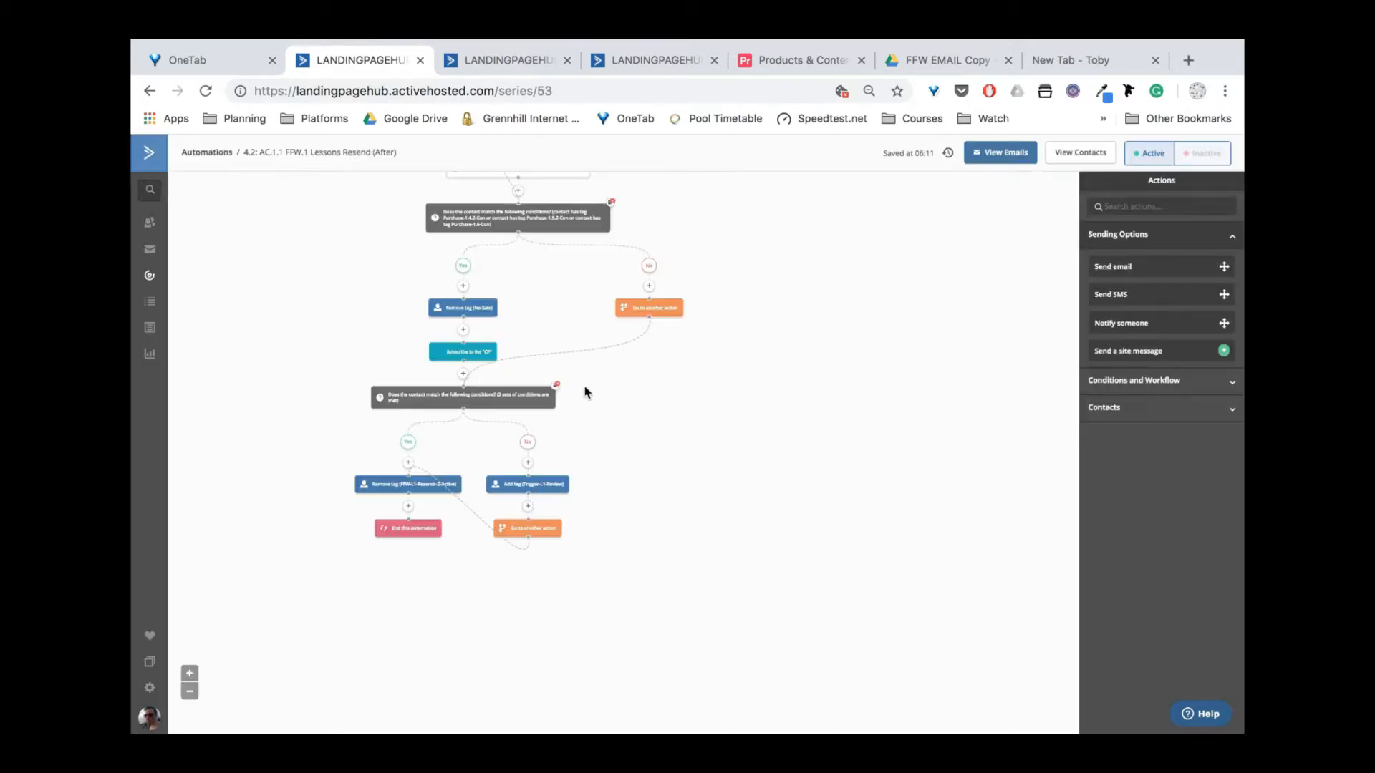
key("ctrl+Tab")
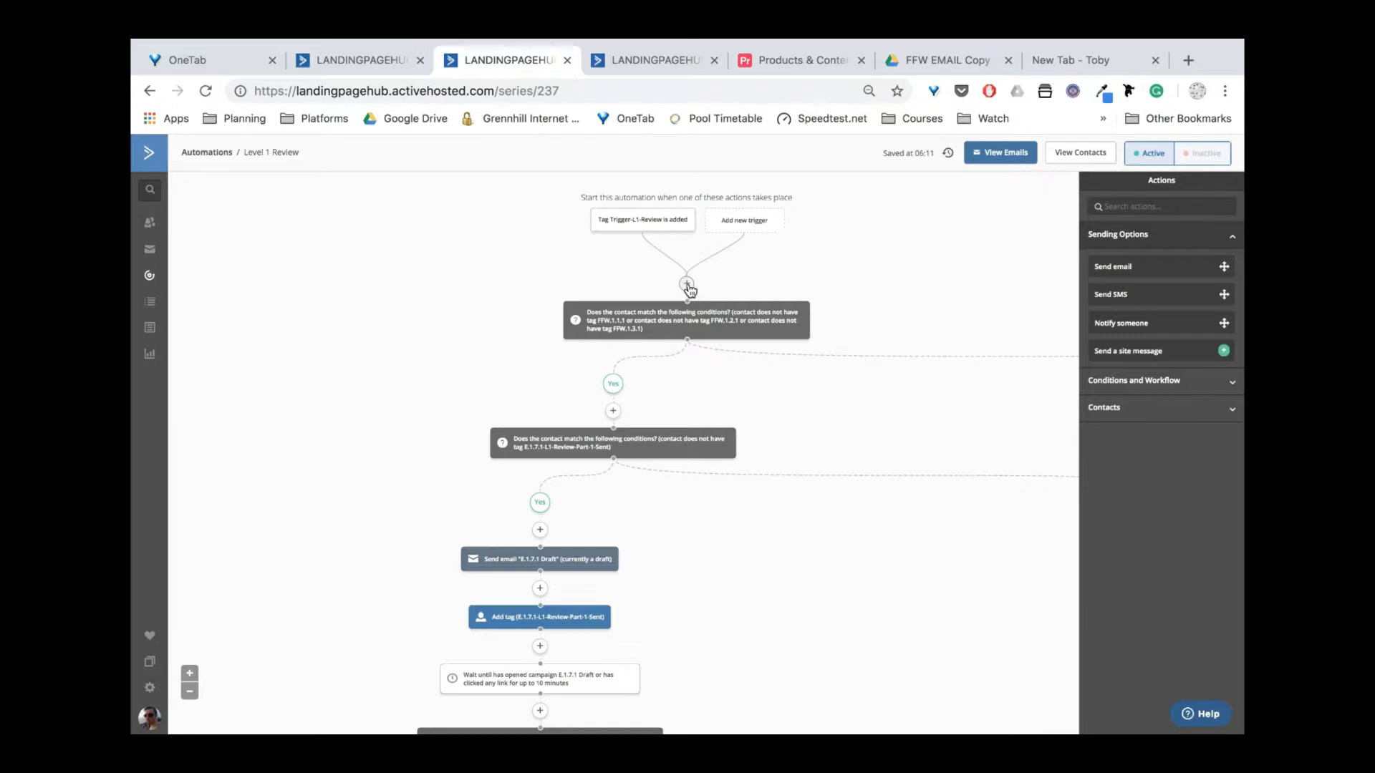
Add an Add tag step for Level-1-Review-Active directly after the trigger.
left_click(686, 286)
left_click(517, 258)
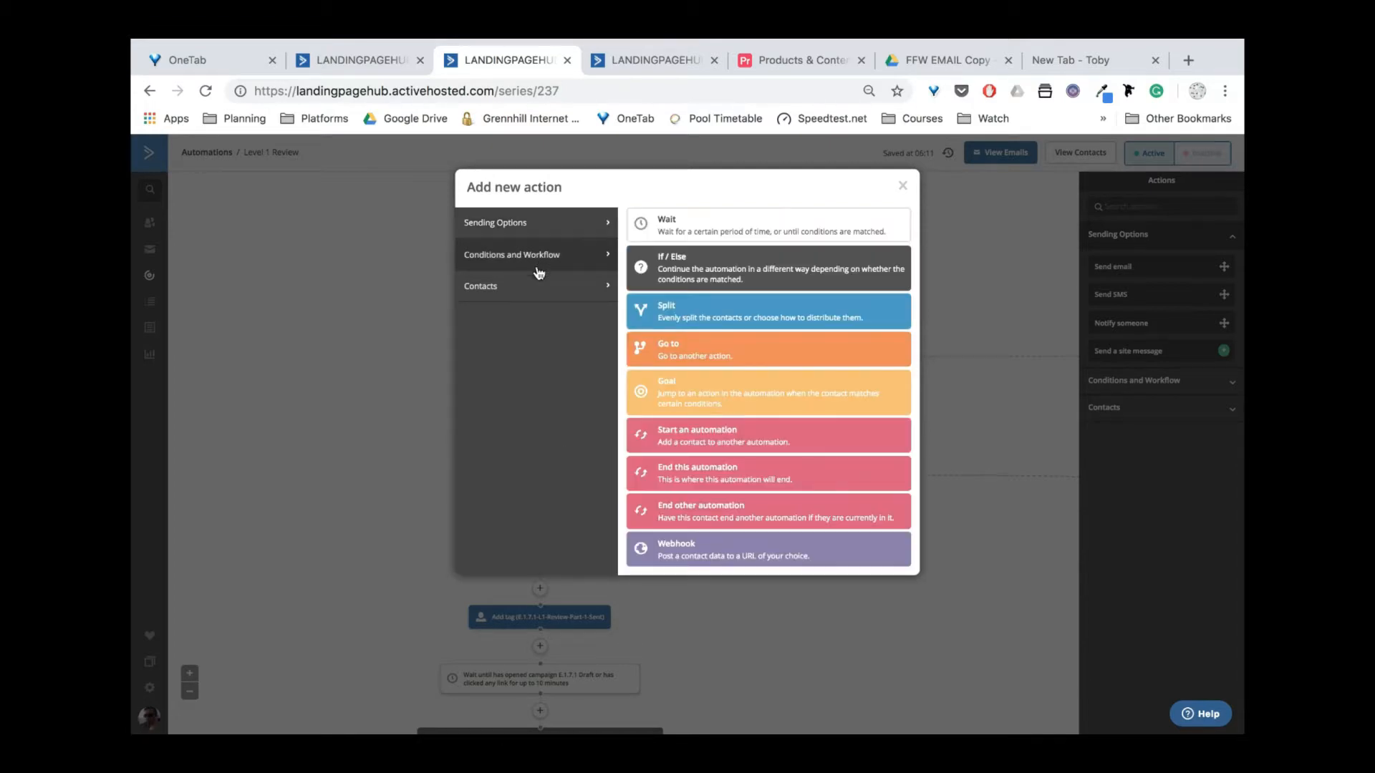
left_click(554, 290)
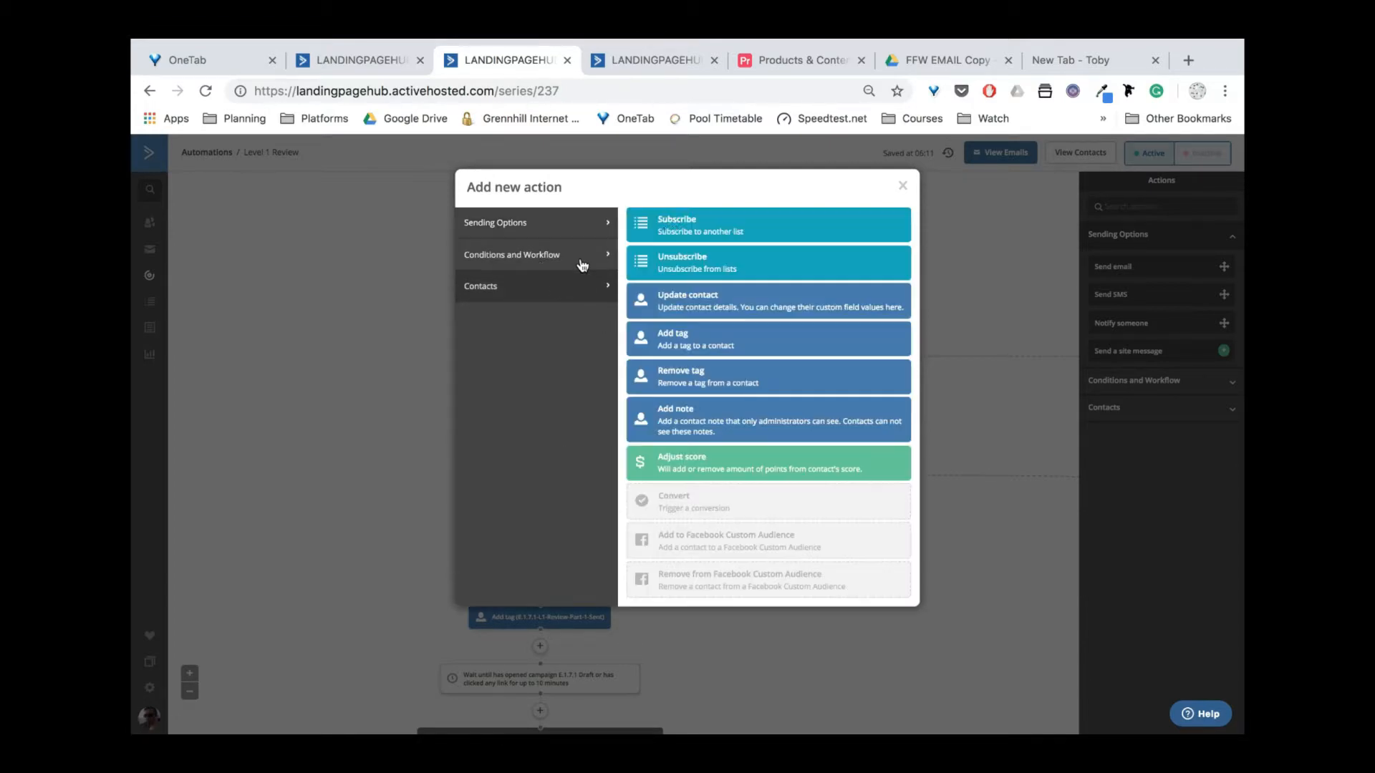
left_click(681, 351)
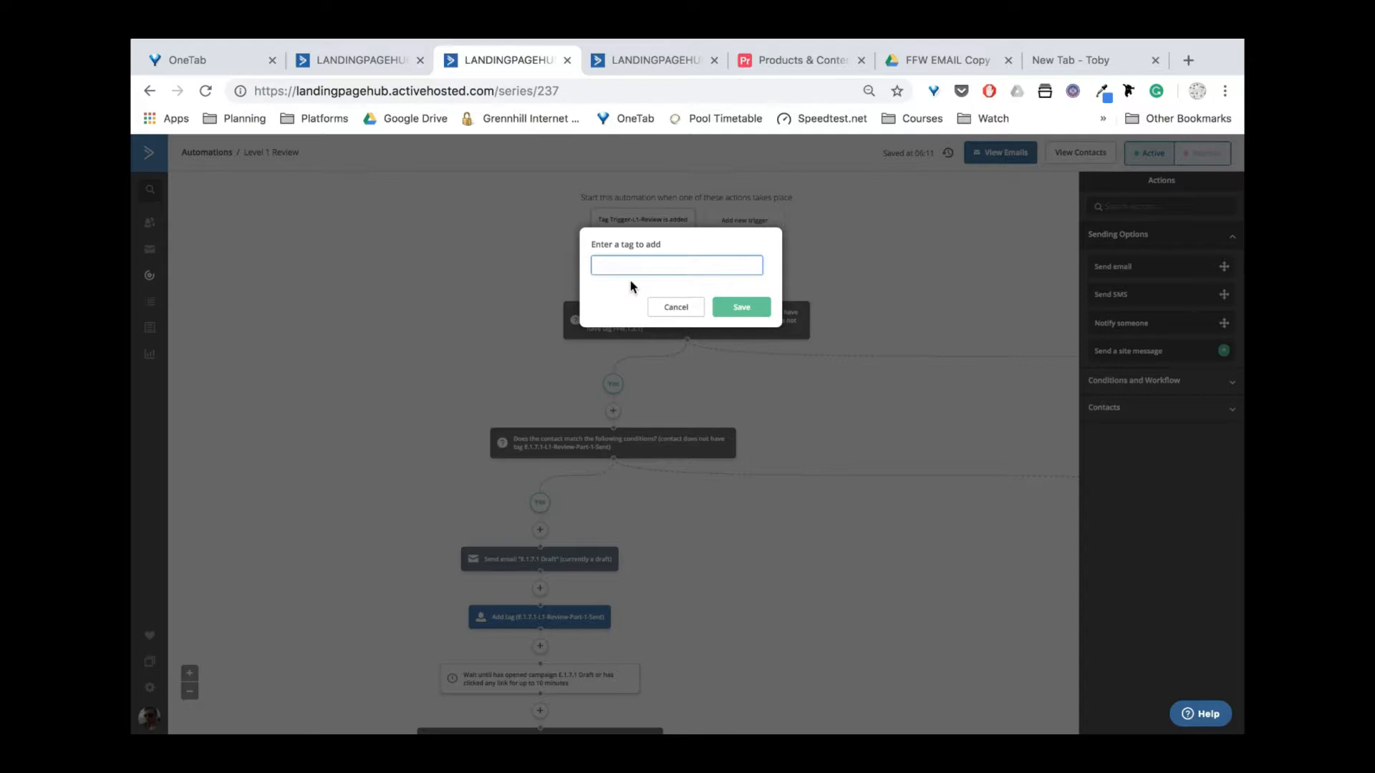
type("Level-")
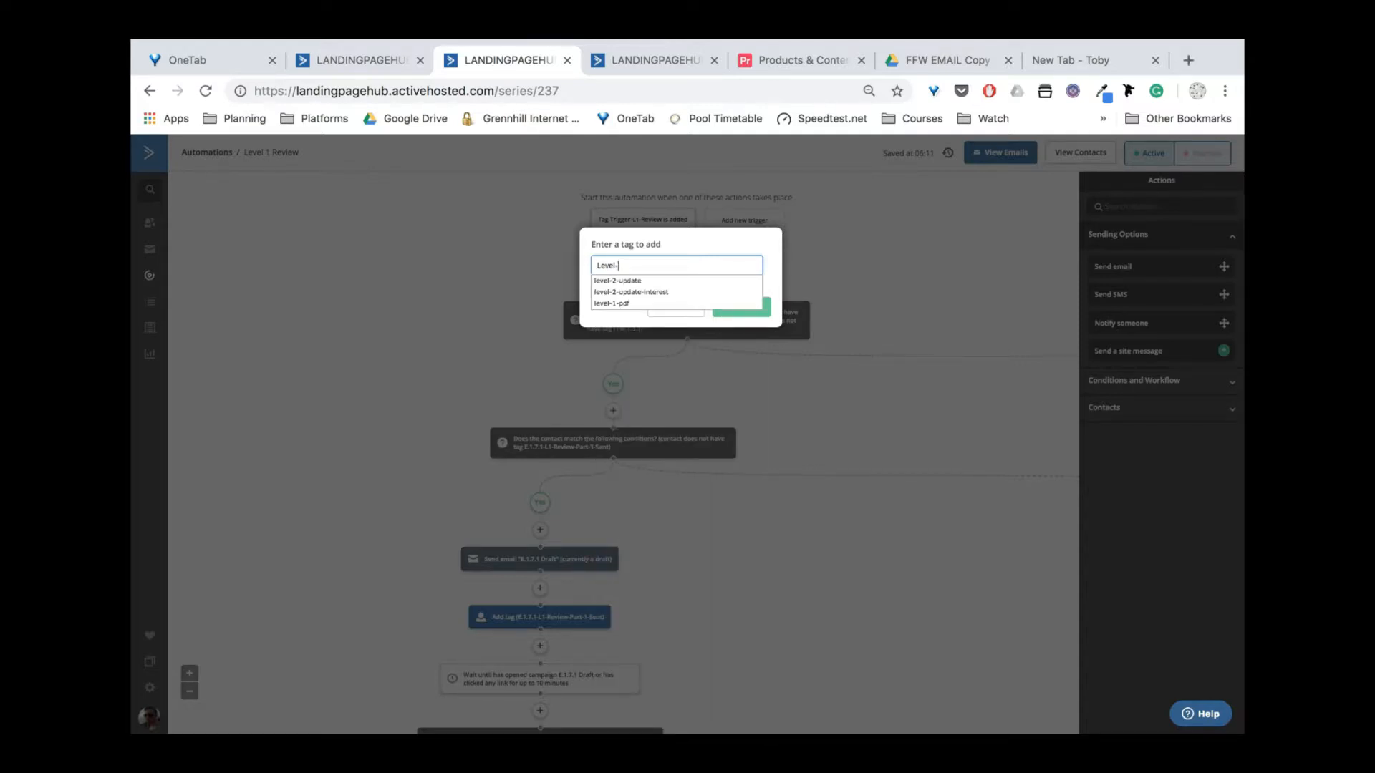
type("1-Review")
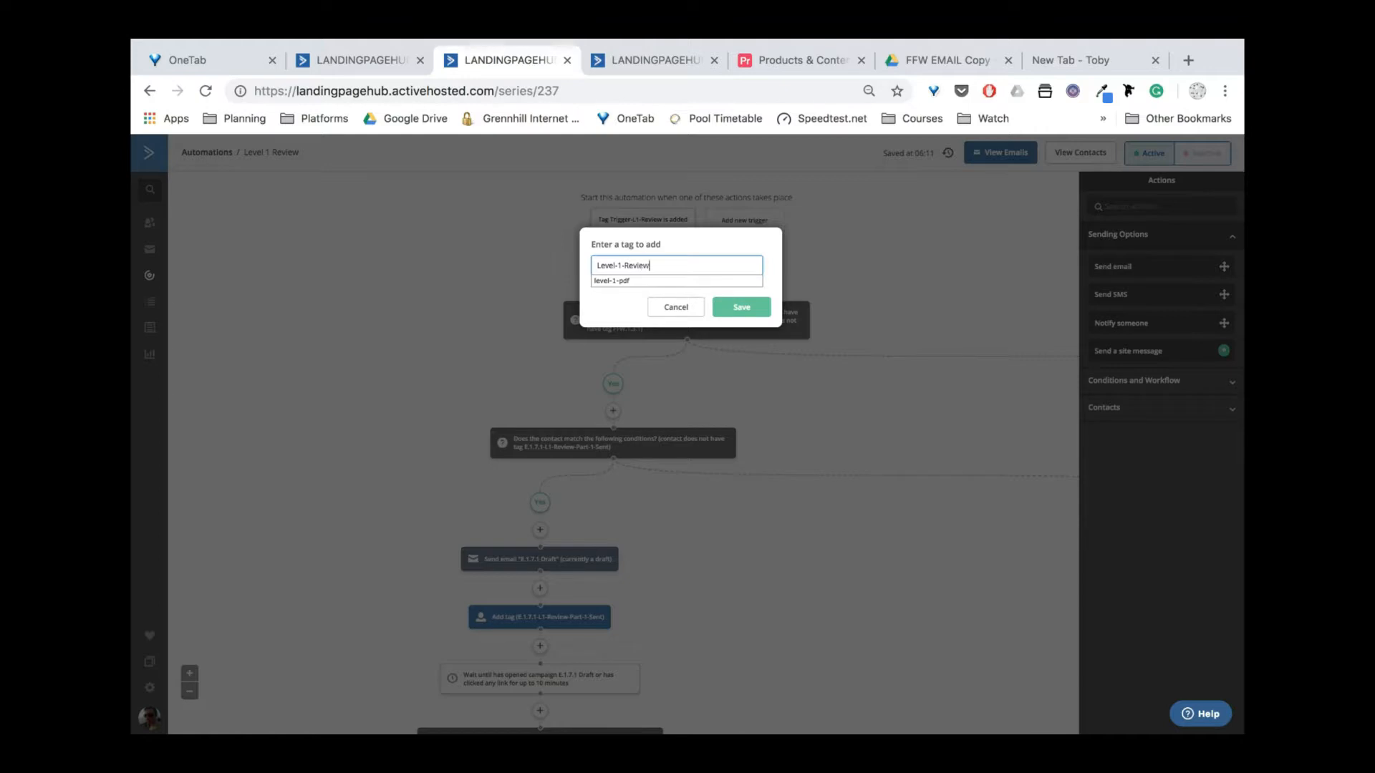
type("-Active")
left_click(729, 306)
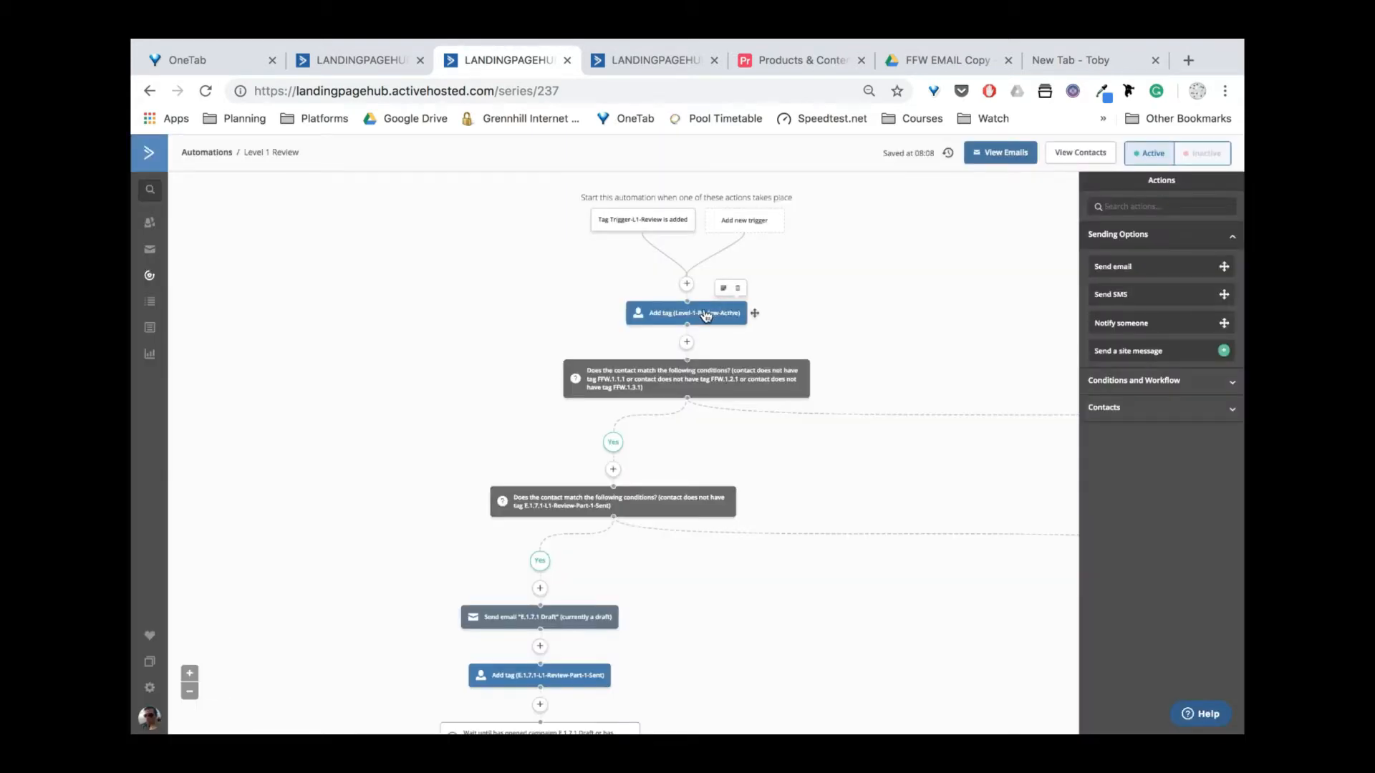
left_click(705, 315)
left_click_drag(705, 315, 705, 312)
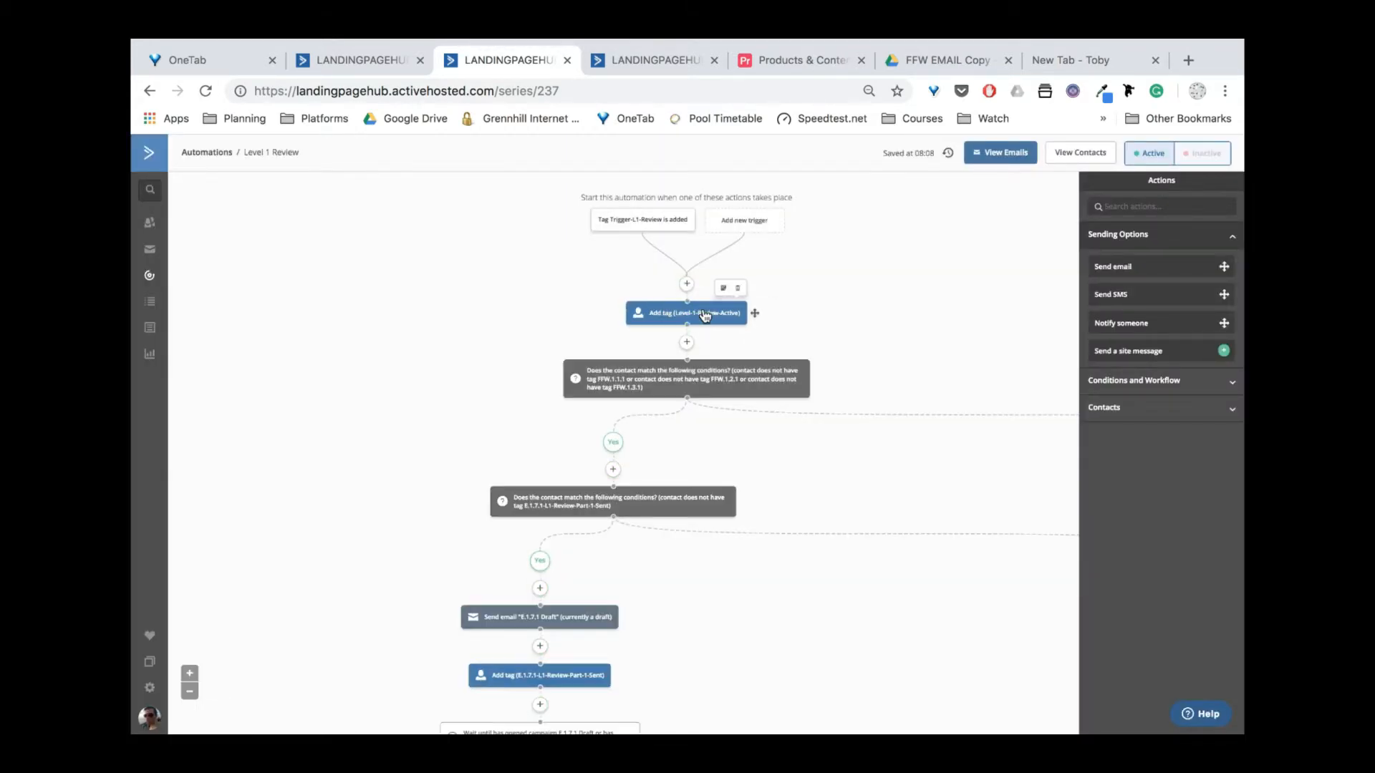
left_click(686, 284)
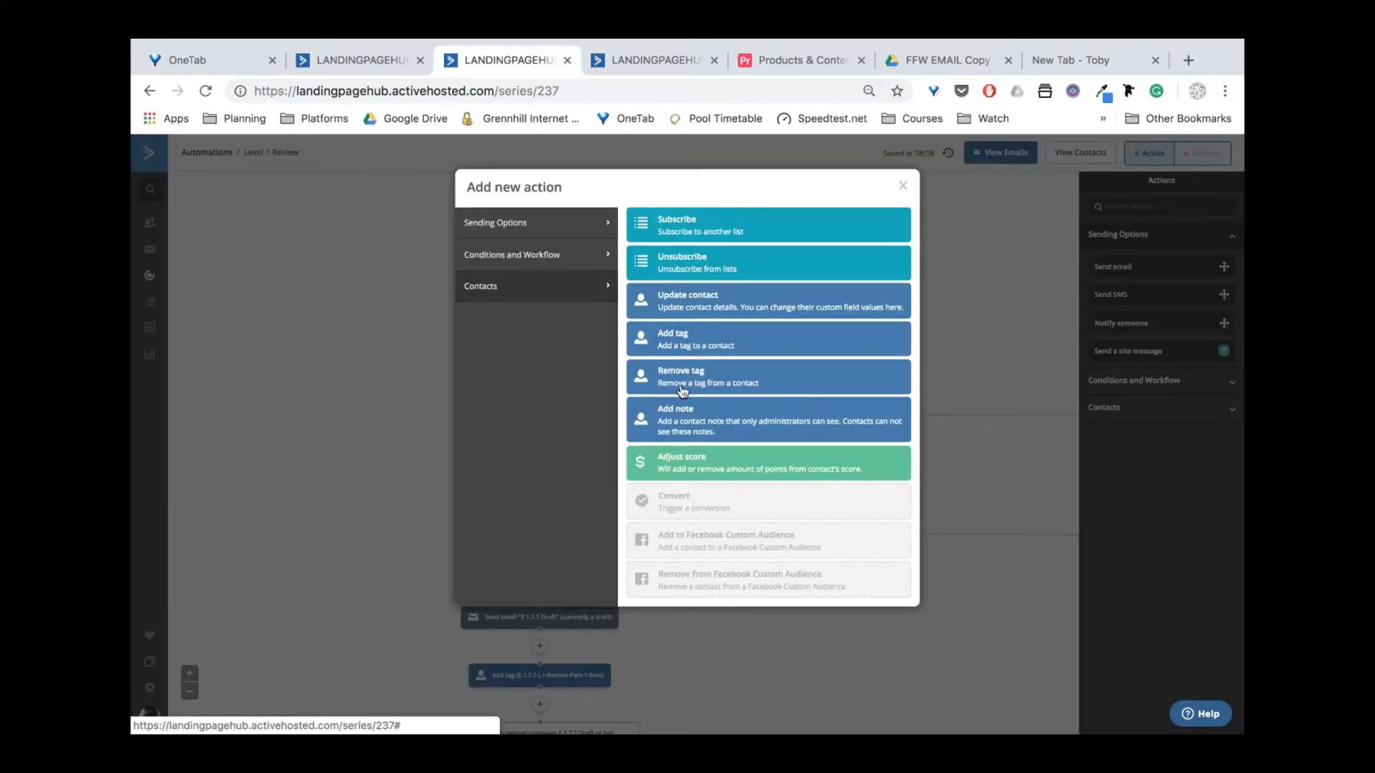
left_click(534, 258)
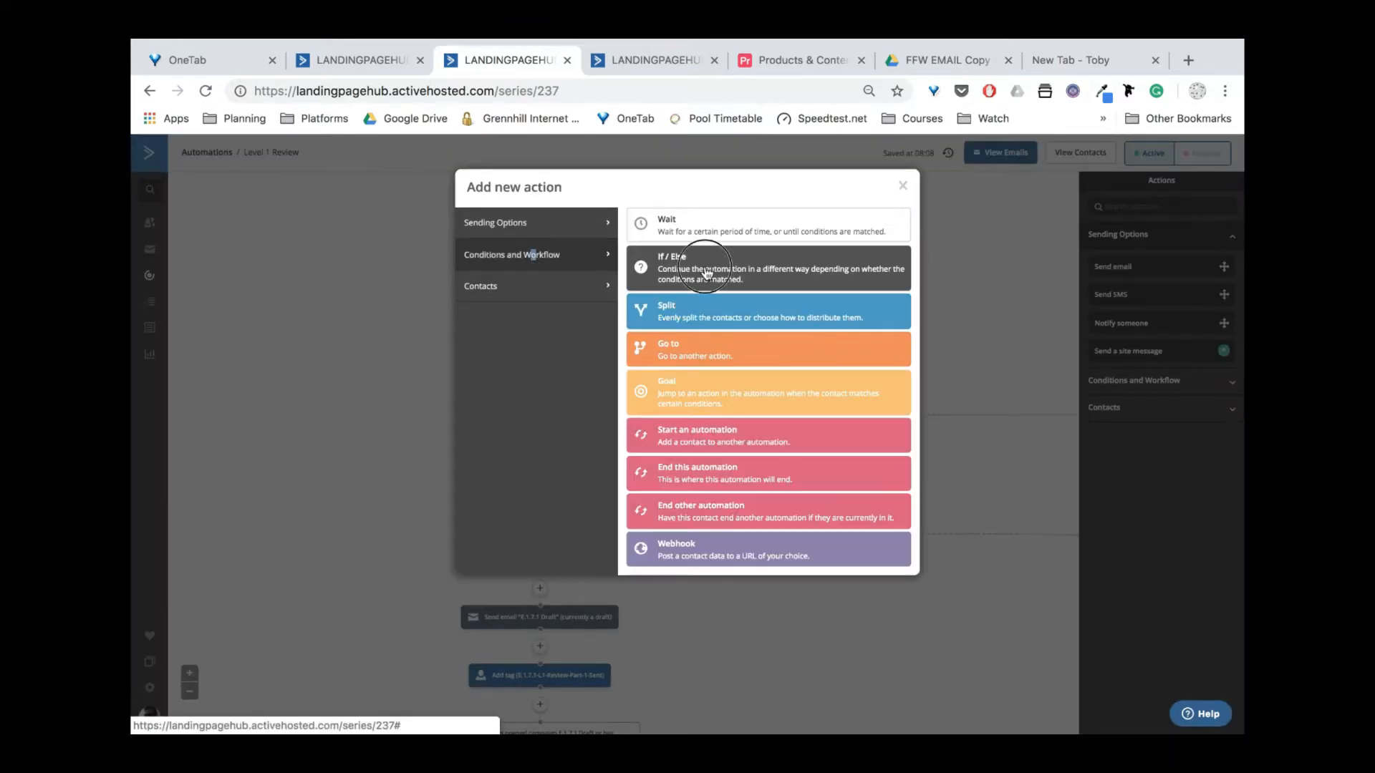
left_click(703, 265)
left_click(586, 244)
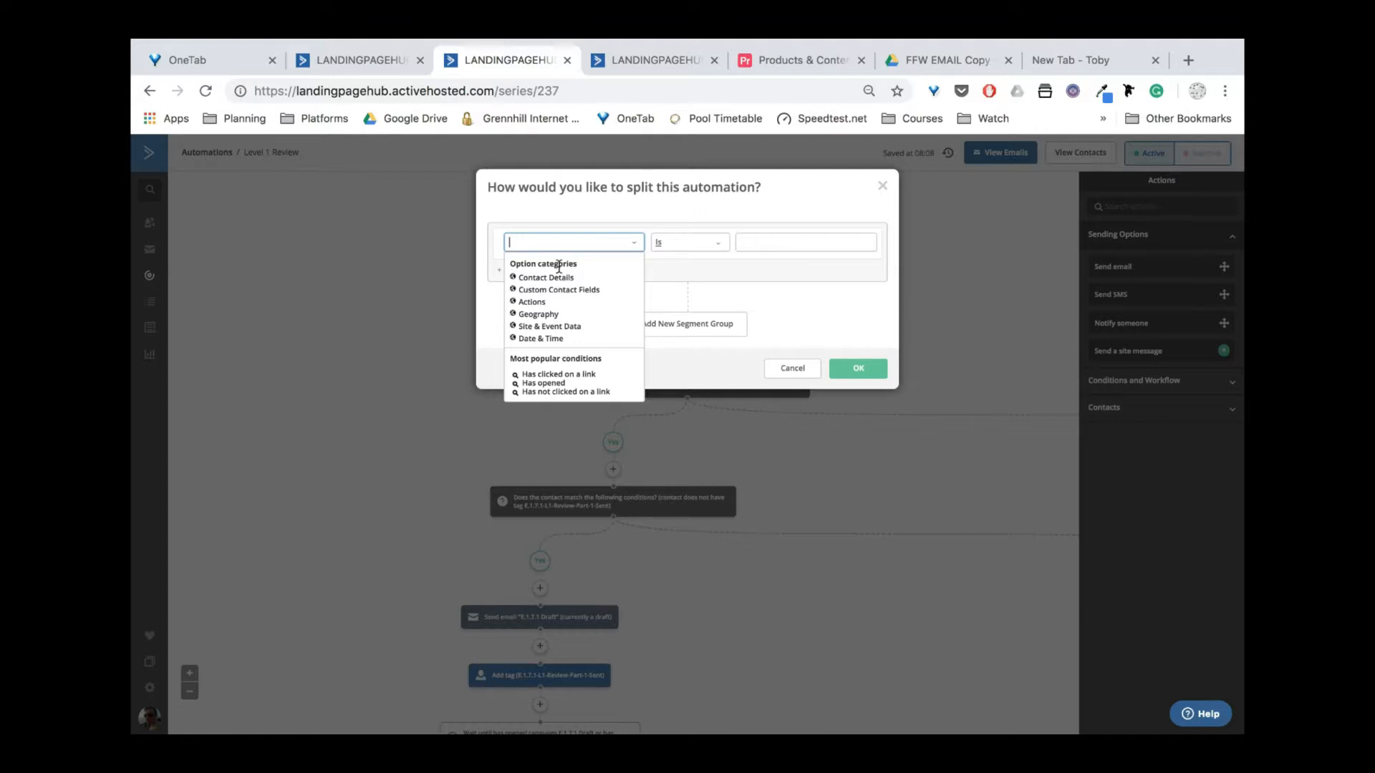
type("tag")
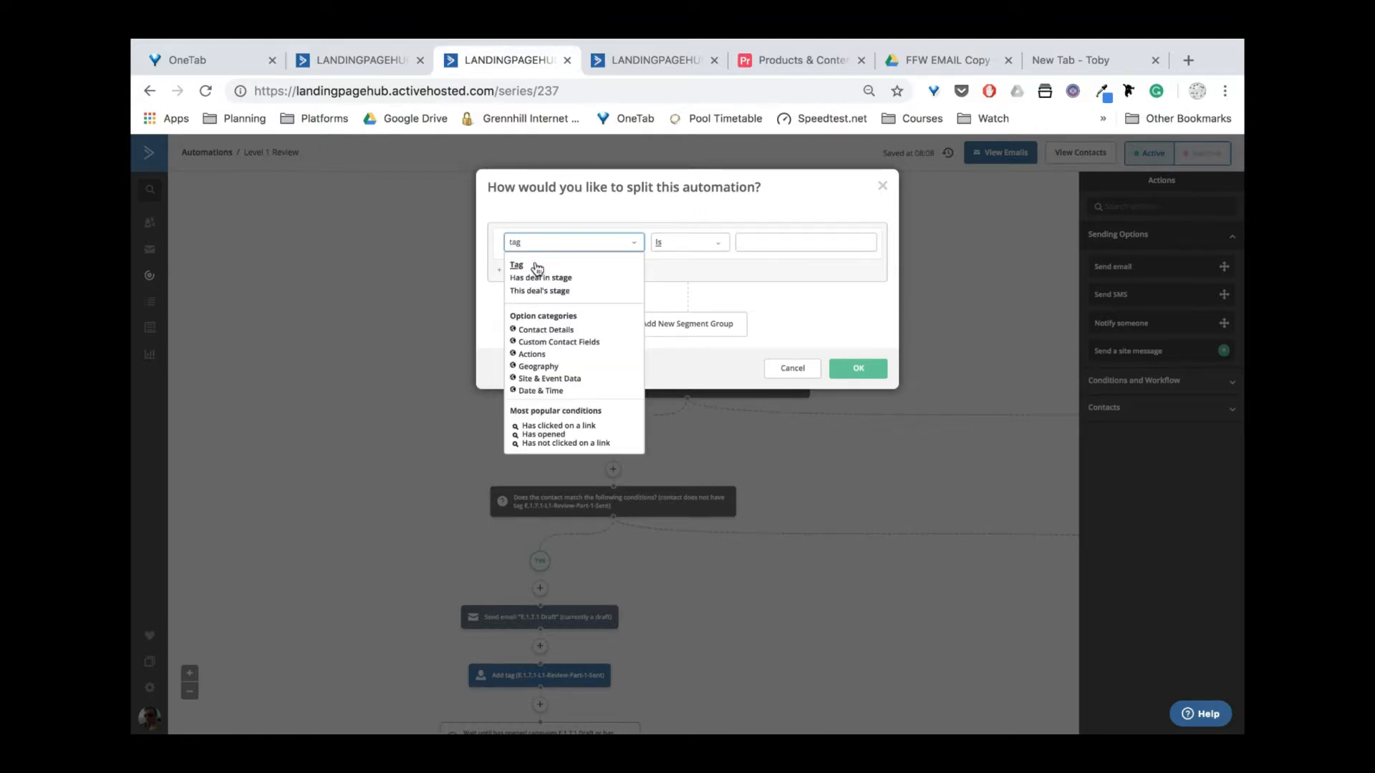
left_click(533, 266)
left_click(850, 240)
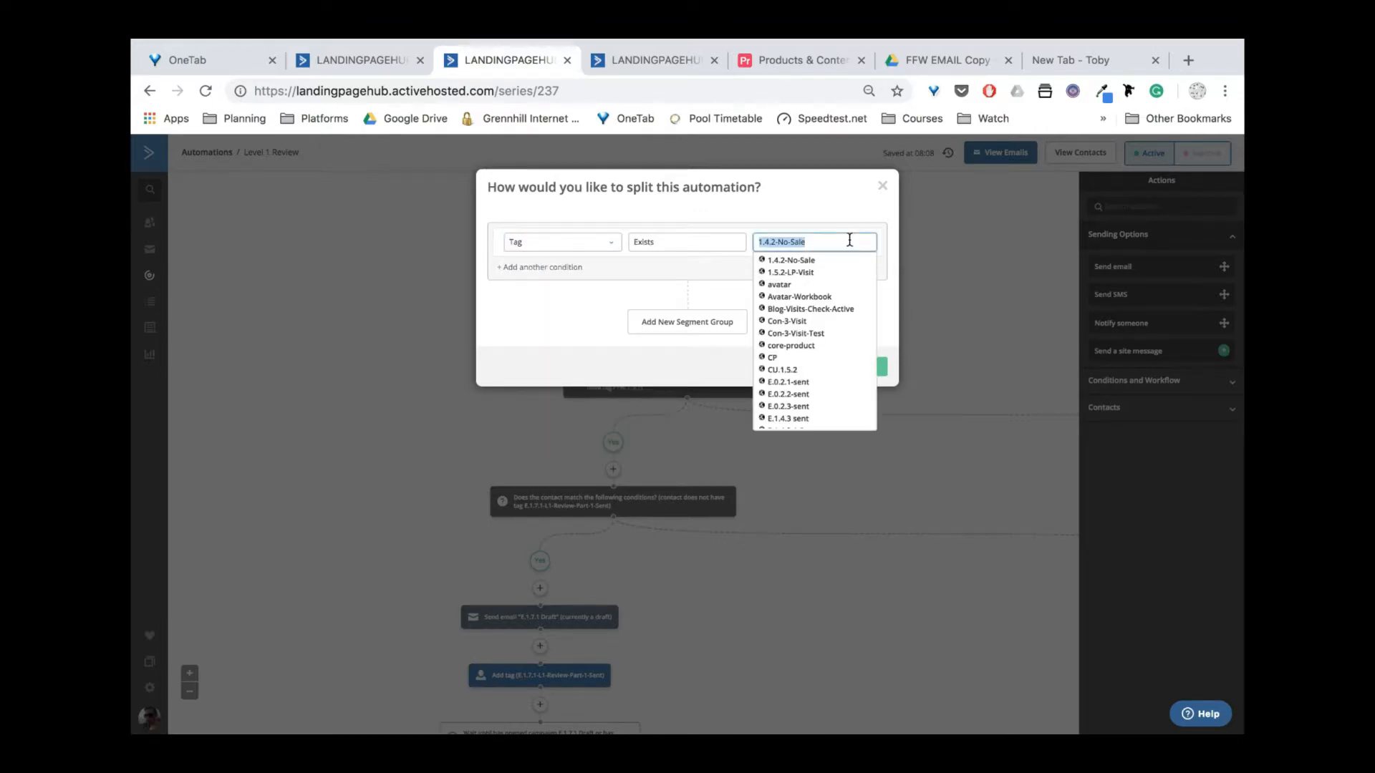
key("BackSpace")
left_click(880, 185)
left_click(882, 189)
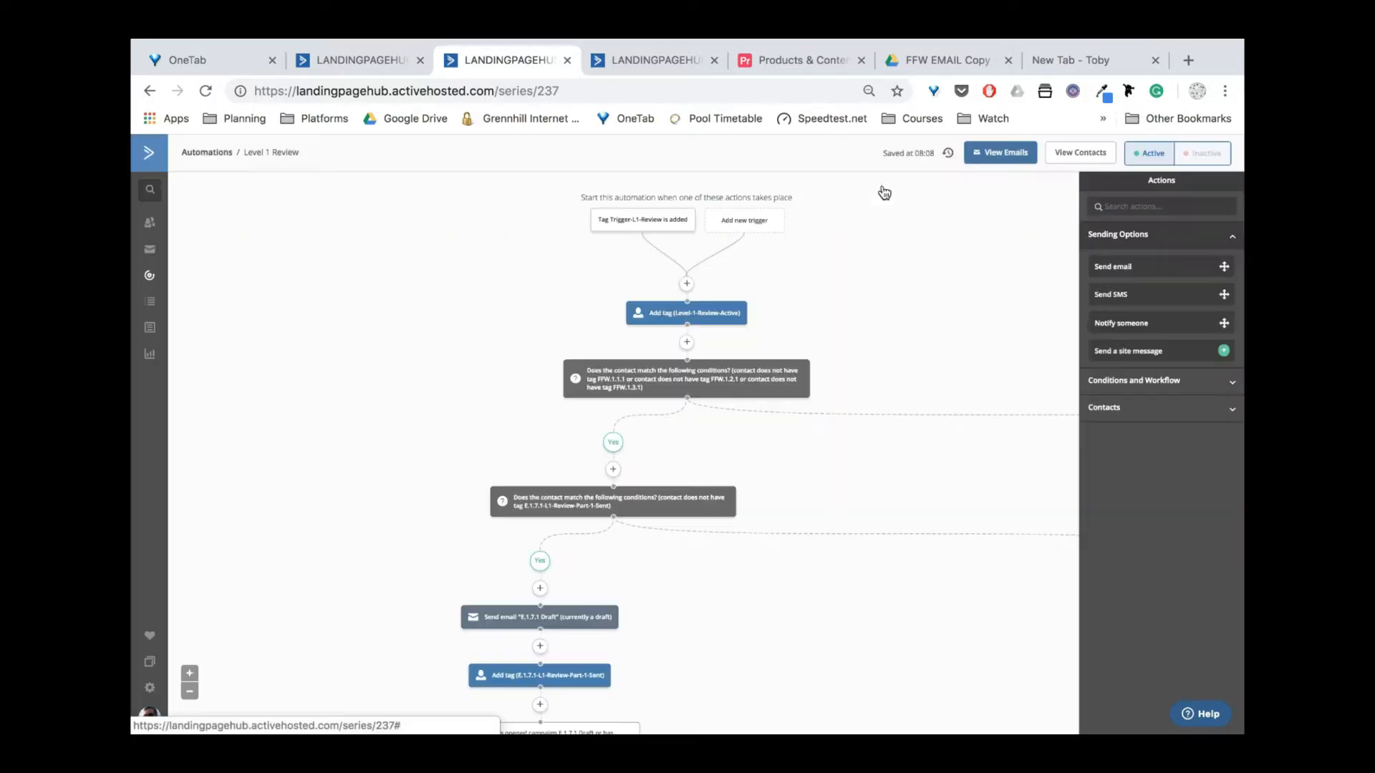
left_click(664, 317)
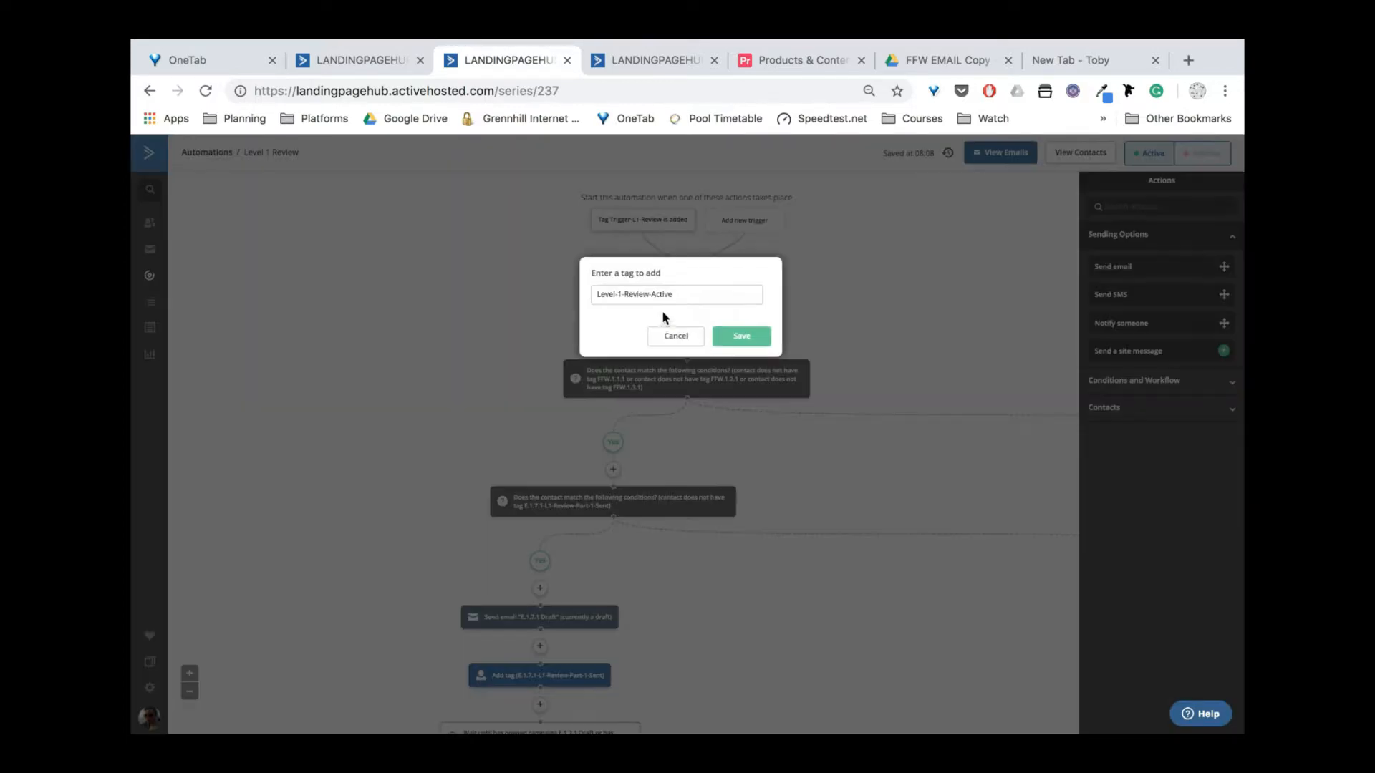
left_click_drag(678, 296, 570, 295)
key("ctrl+c")
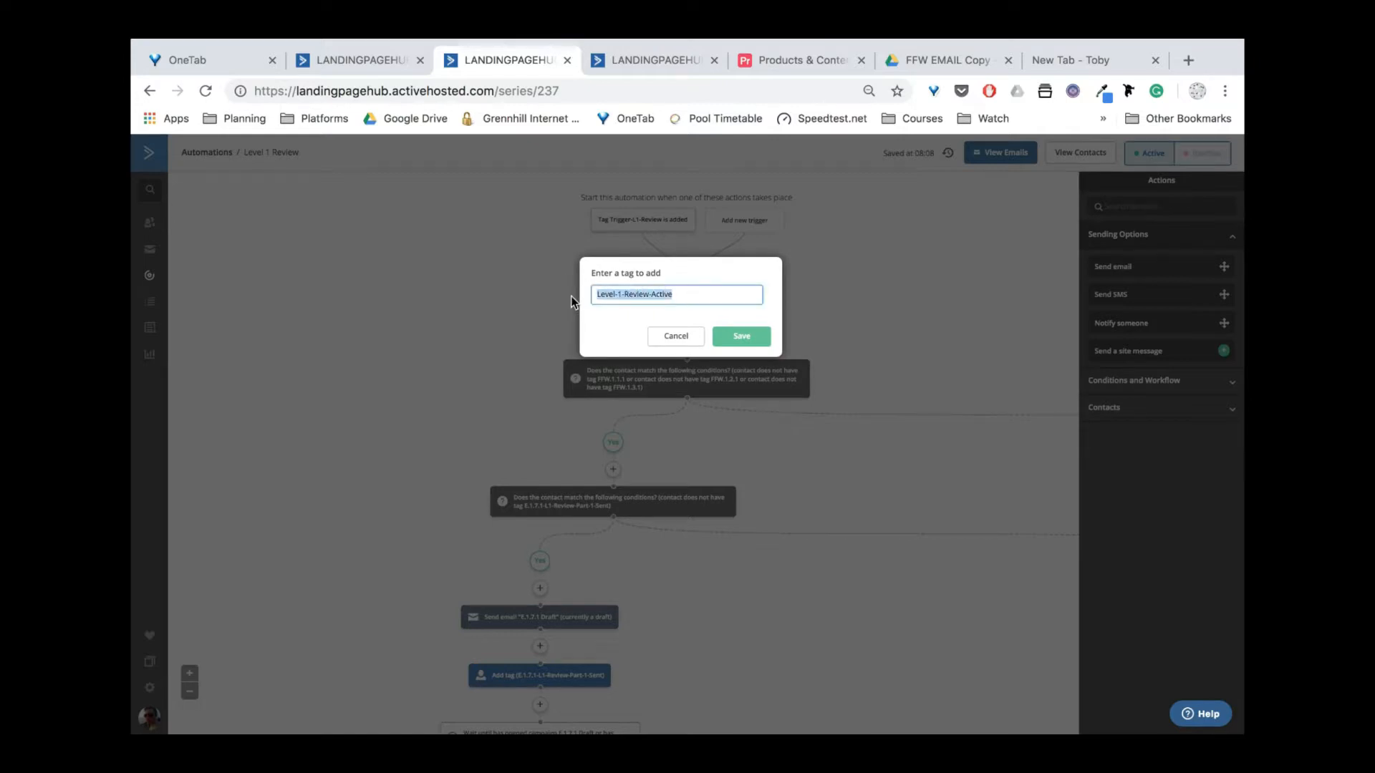
left_click(654, 338)
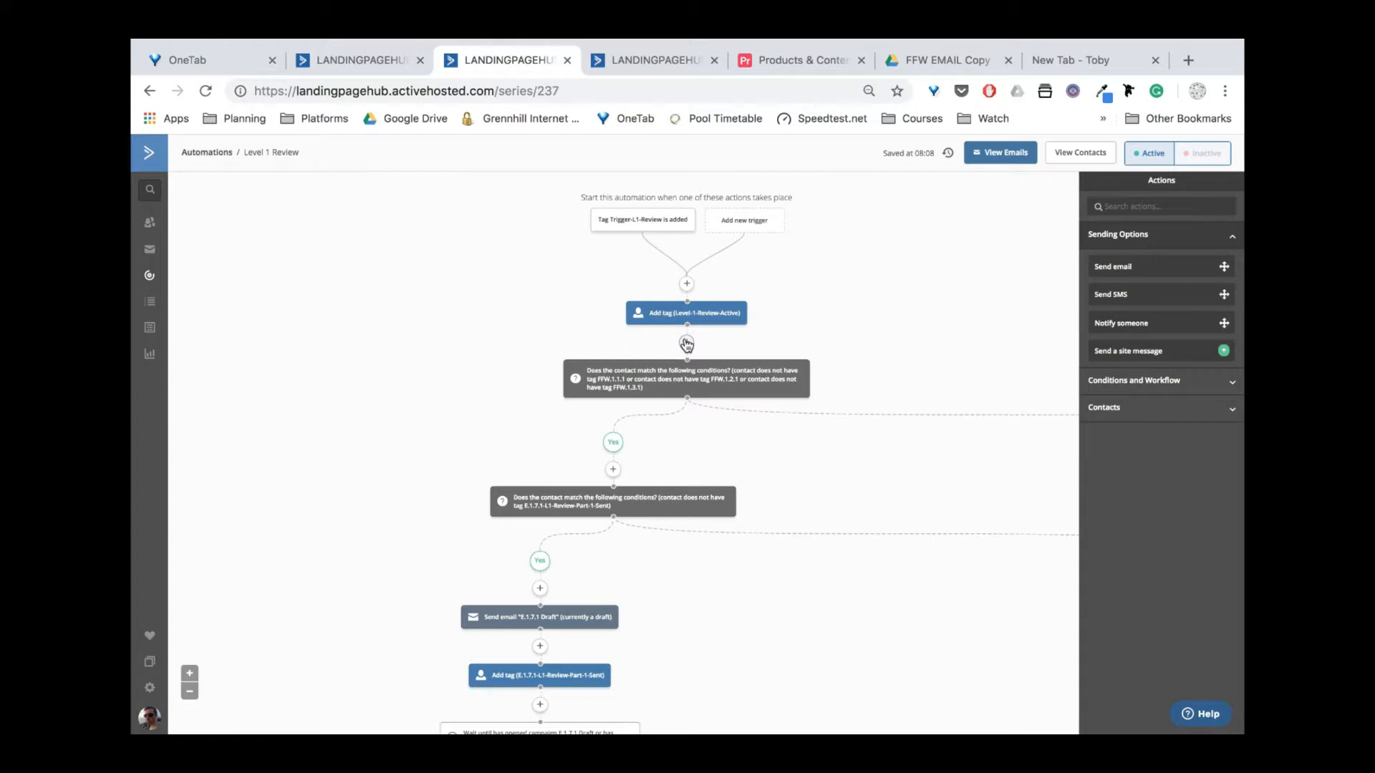
Add an If/Else condition below the tag step that checks a Tag.
left_click(686, 345)
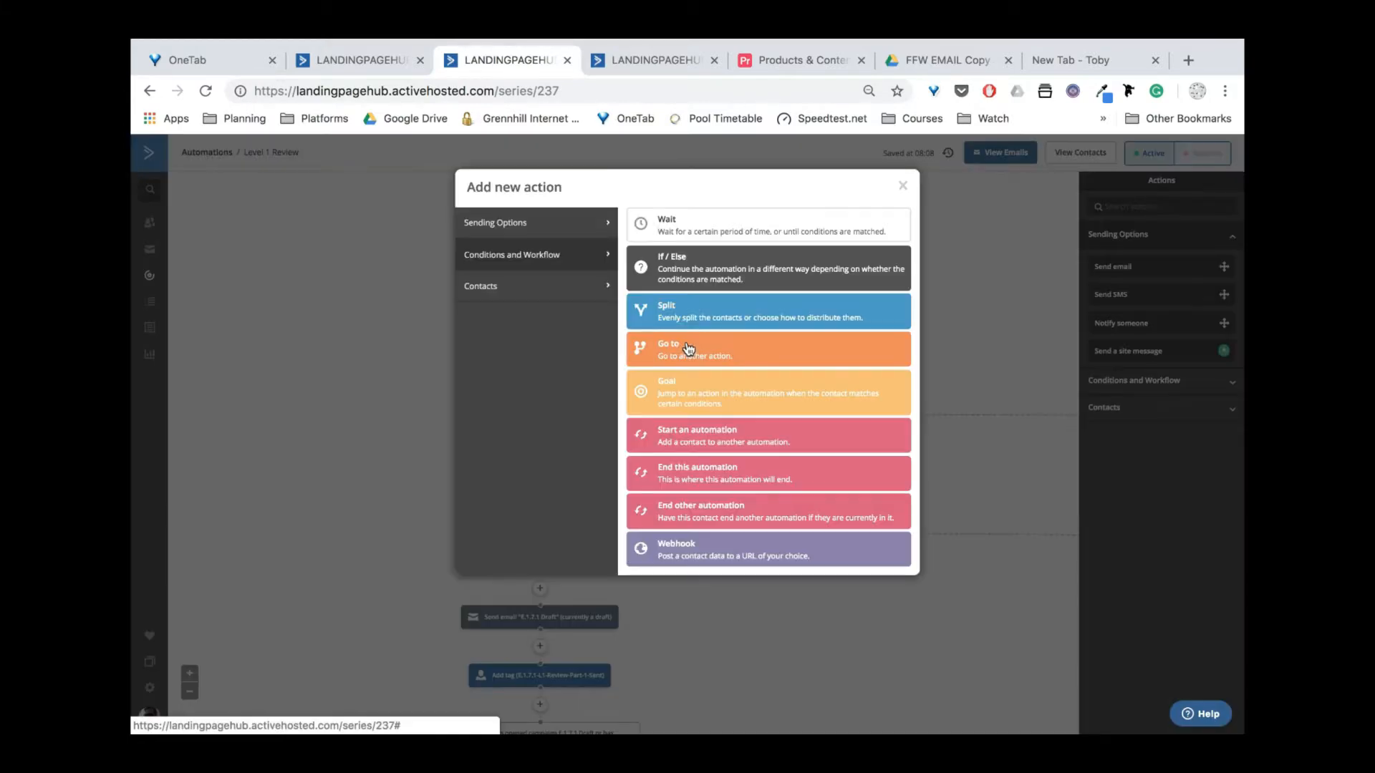
left_click(678, 265)
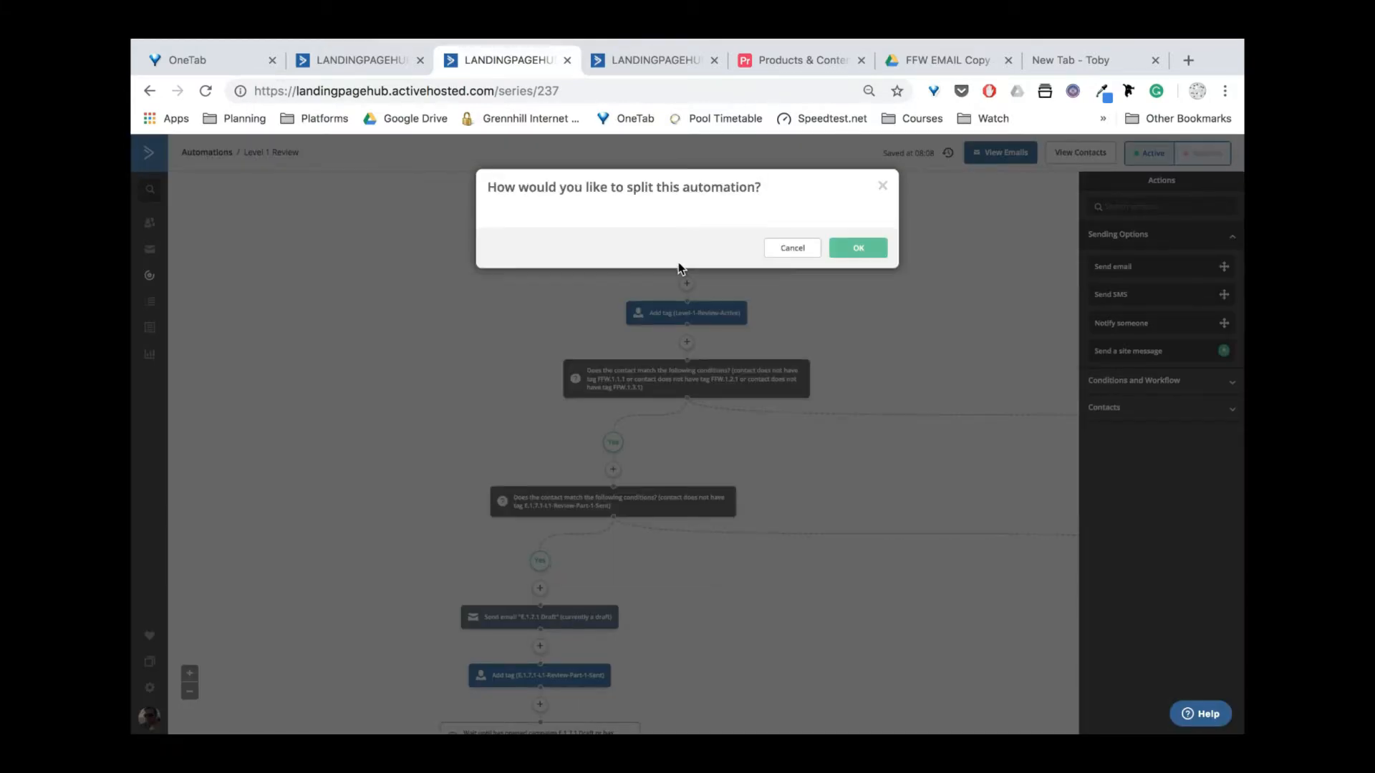
left_click(562, 243)
type("t")
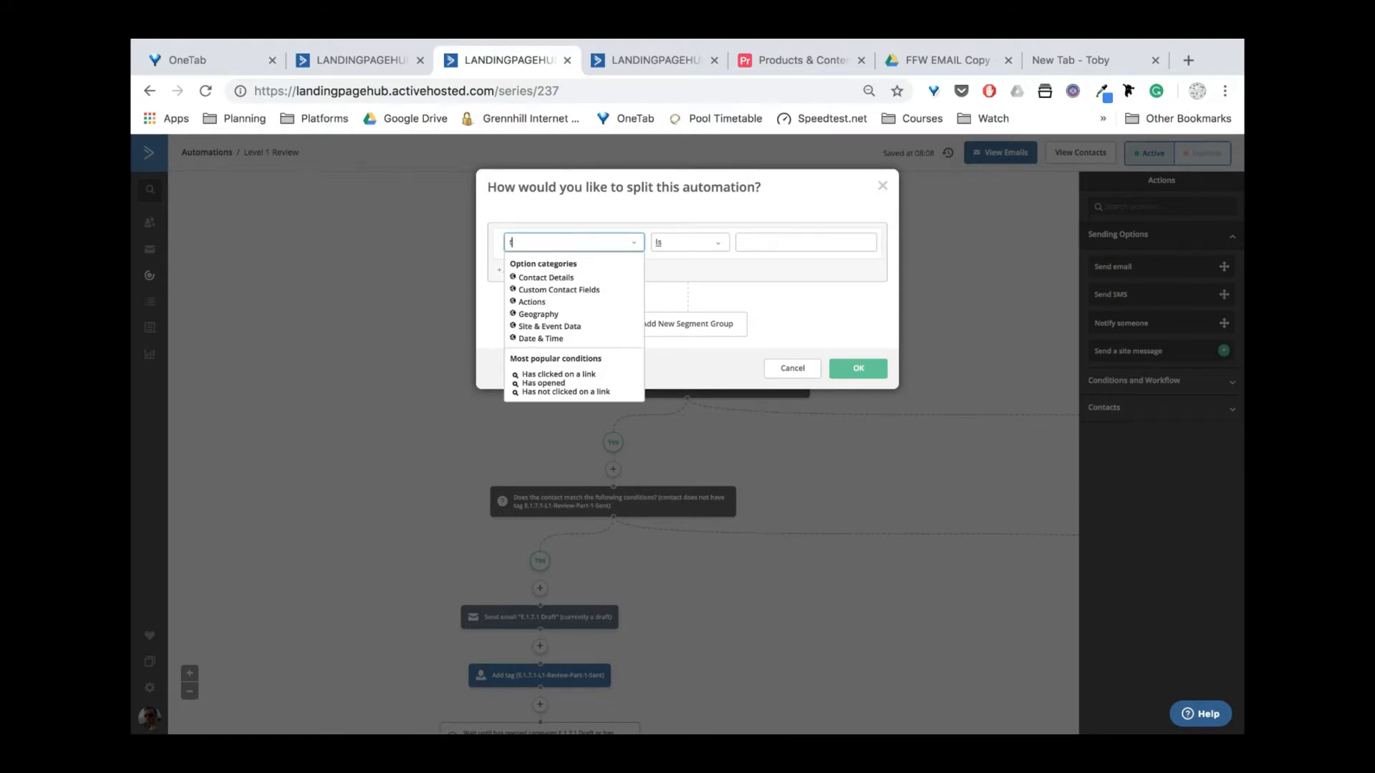
type("ag")
left_click(555, 266)
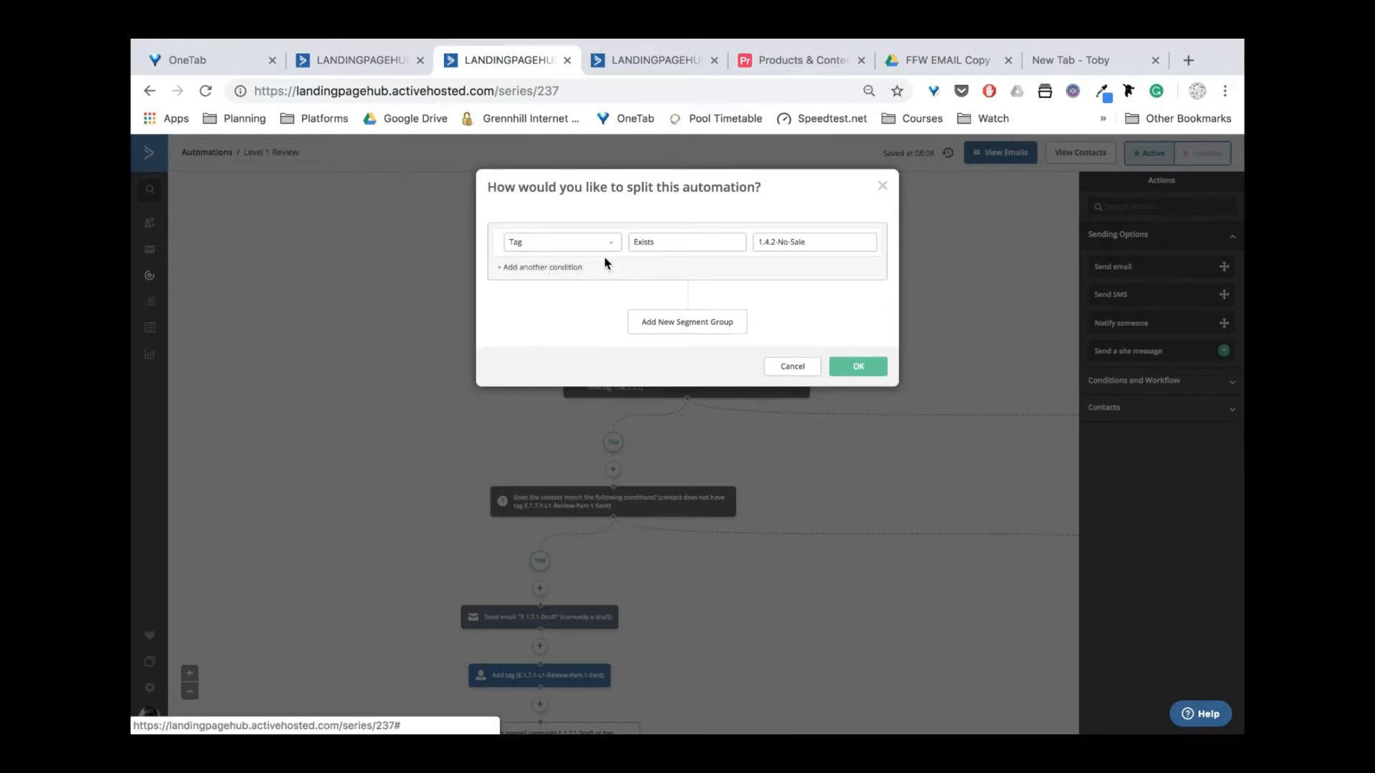
Replace the default 1.4.2-No-Sale value with Level-1-Review-Active and save the condition.
left_click(830, 242)
left_click_drag(831, 243, 795, 243)
key("ctrl+v")
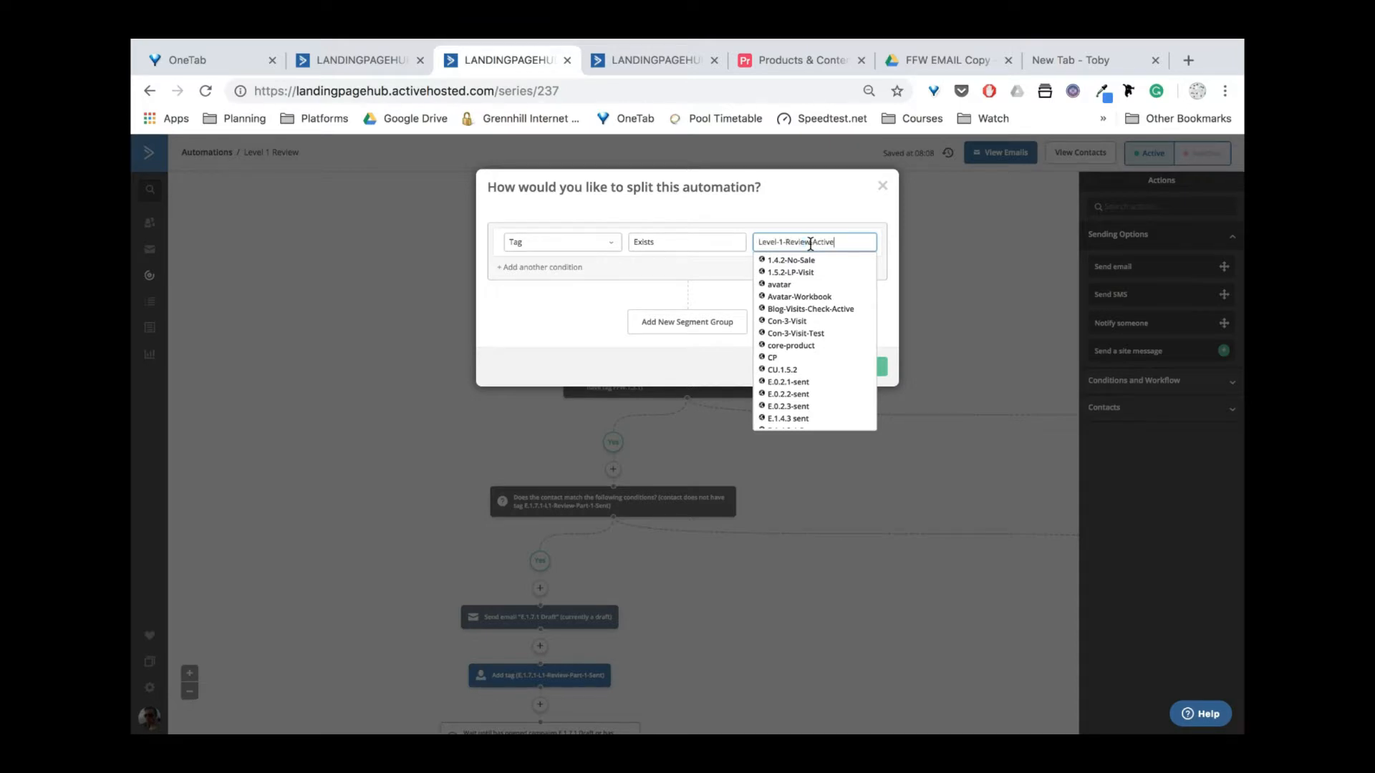
left_click(798, 208)
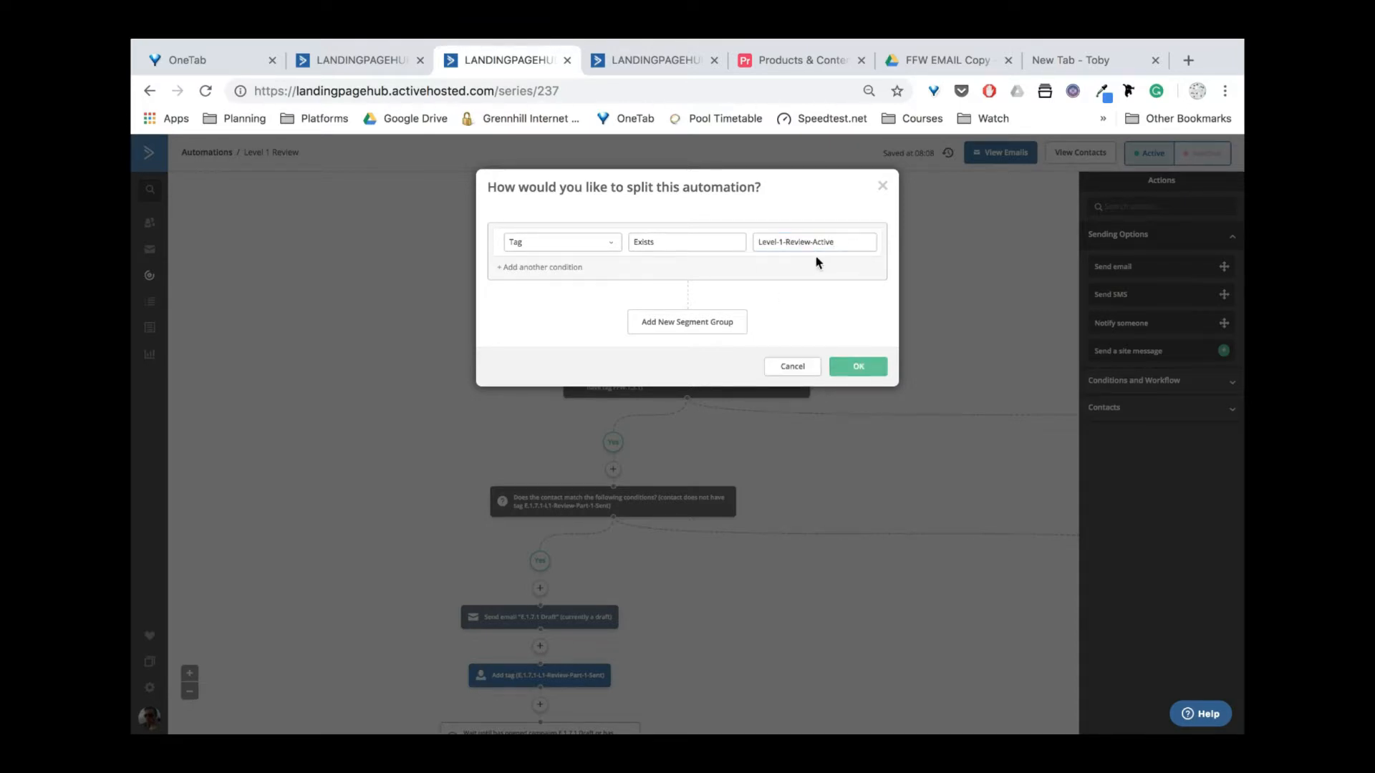
left_click(834, 246)
key("ctrl+c")
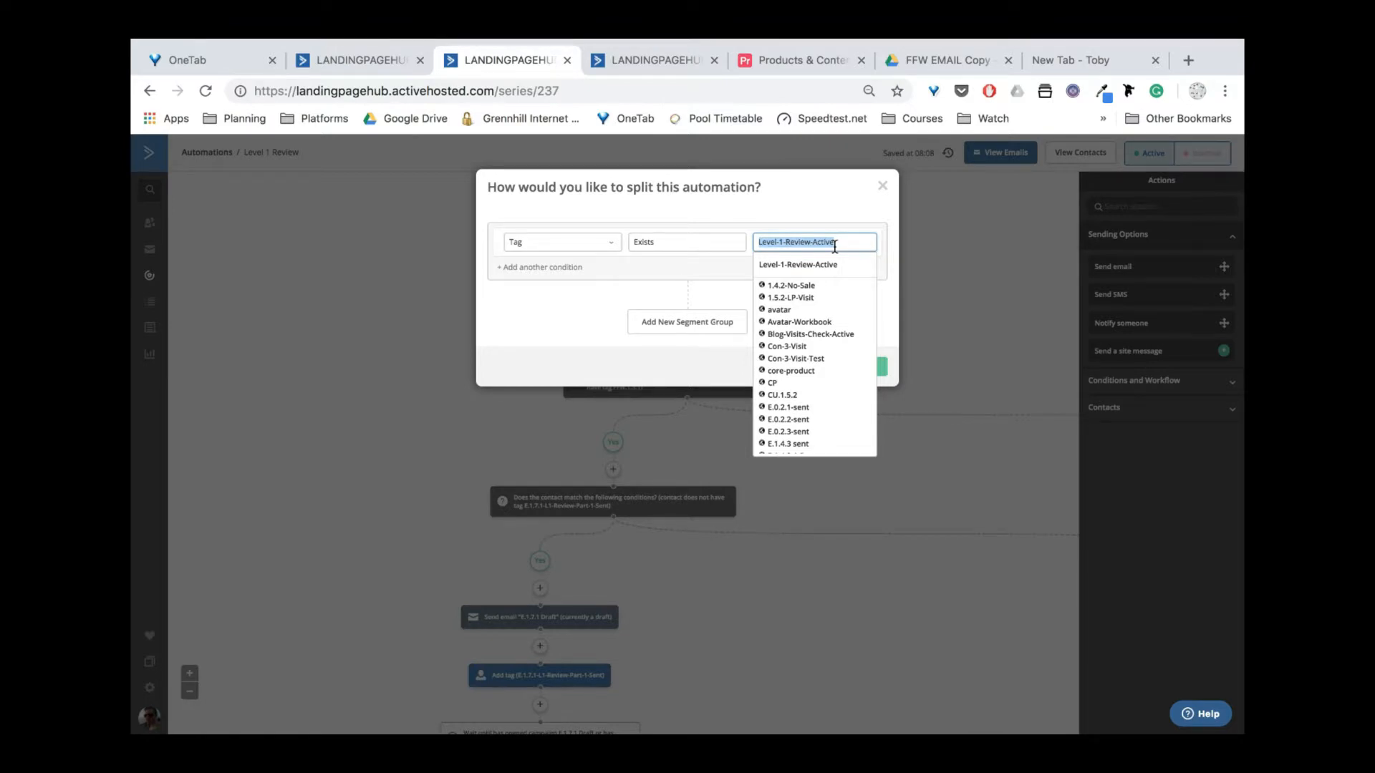
left_click(832, 204)
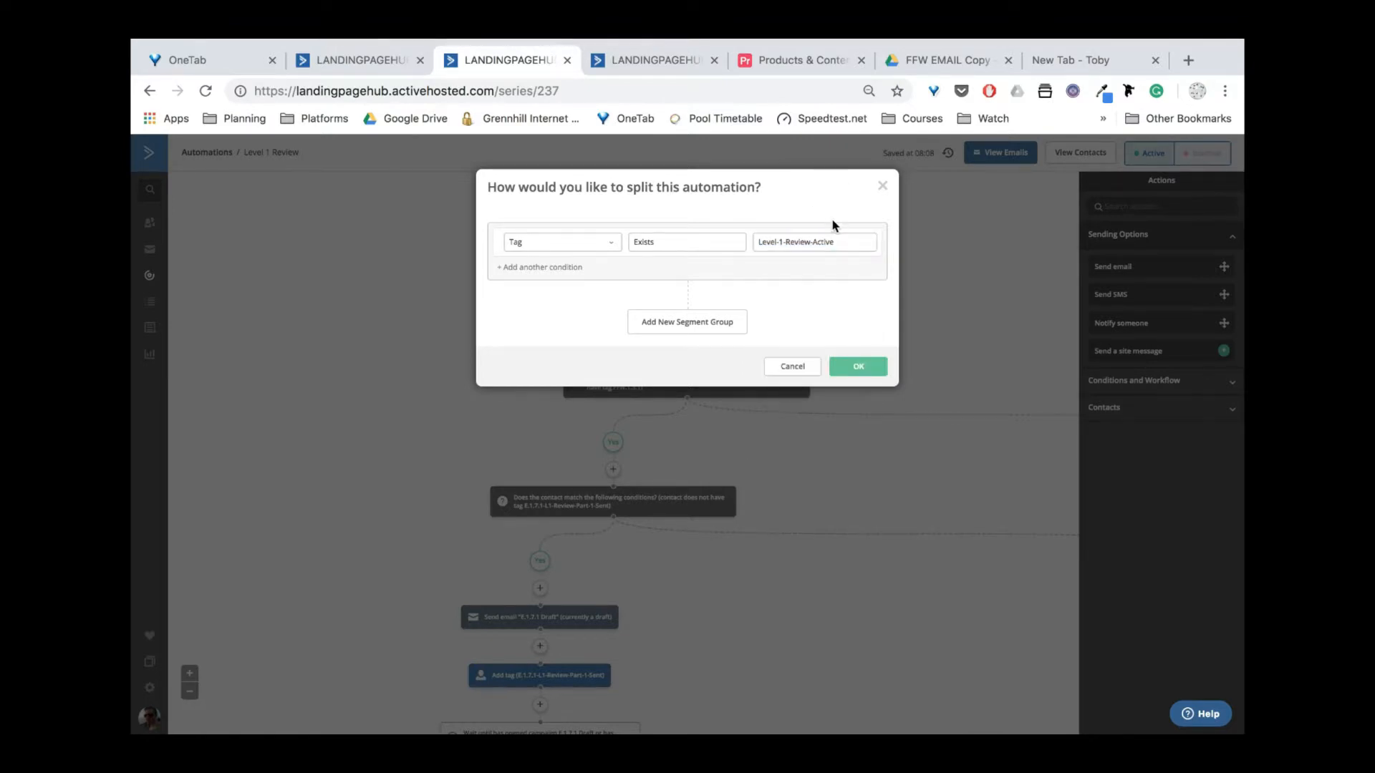
left_click(858, 368)
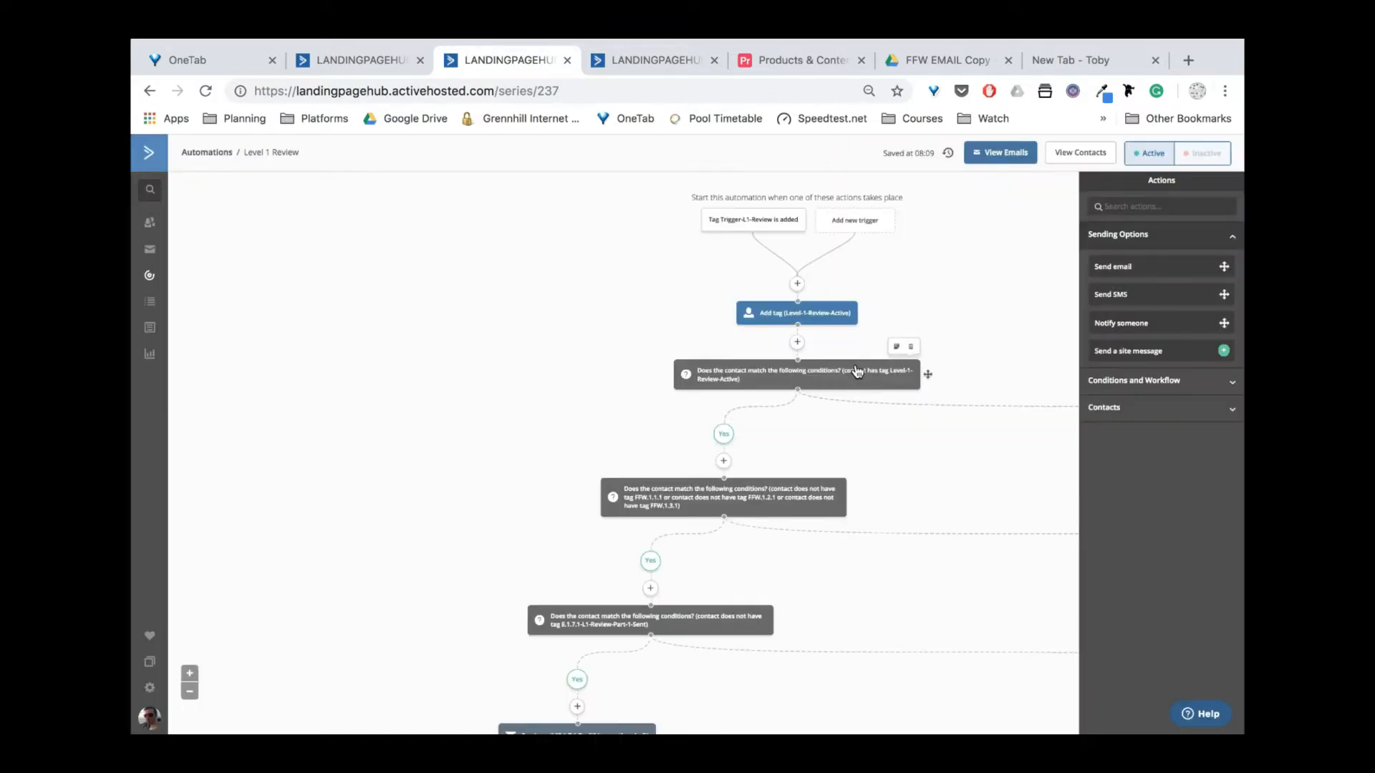
left_click(816, 315)
Re-enter Level-1-Review-Active as the opening Add tag step's tag and save it.
type("fff")
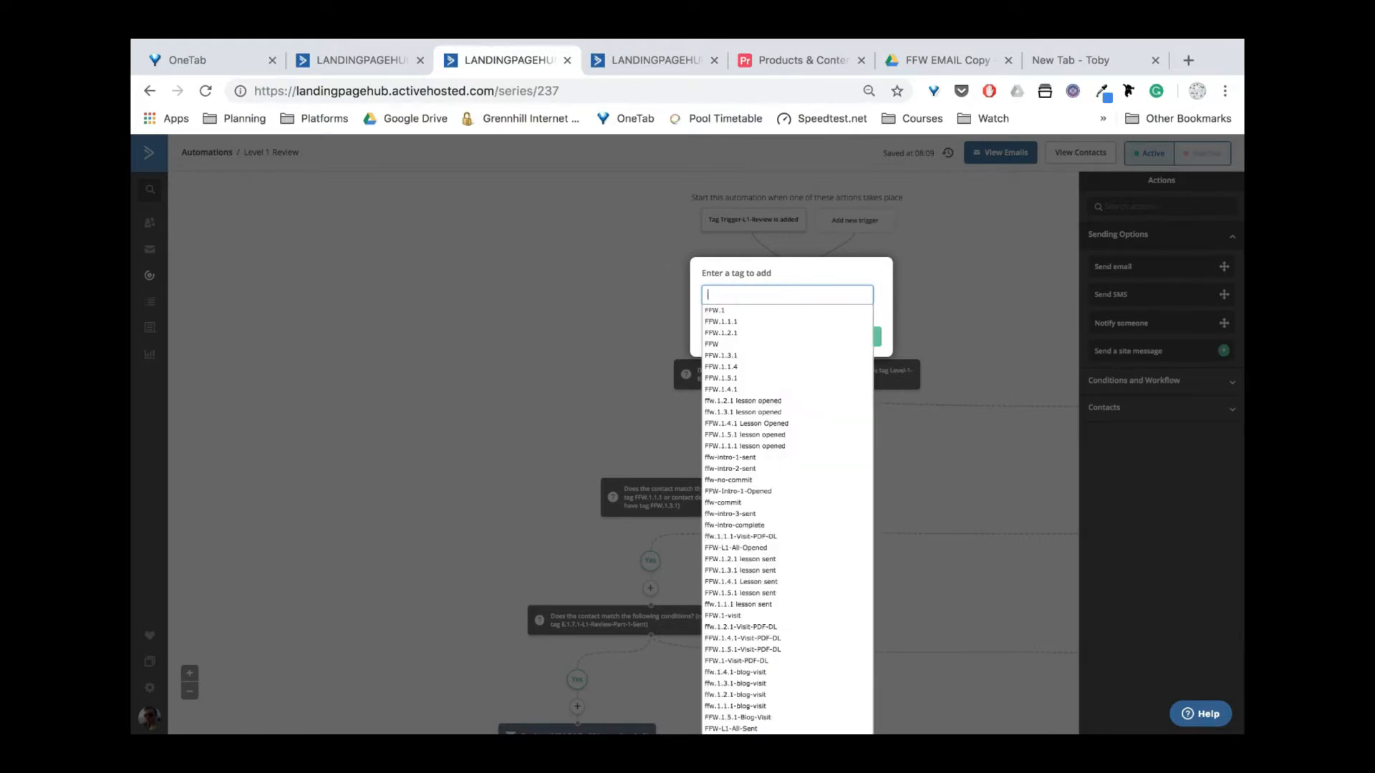
key("ctrl+v")
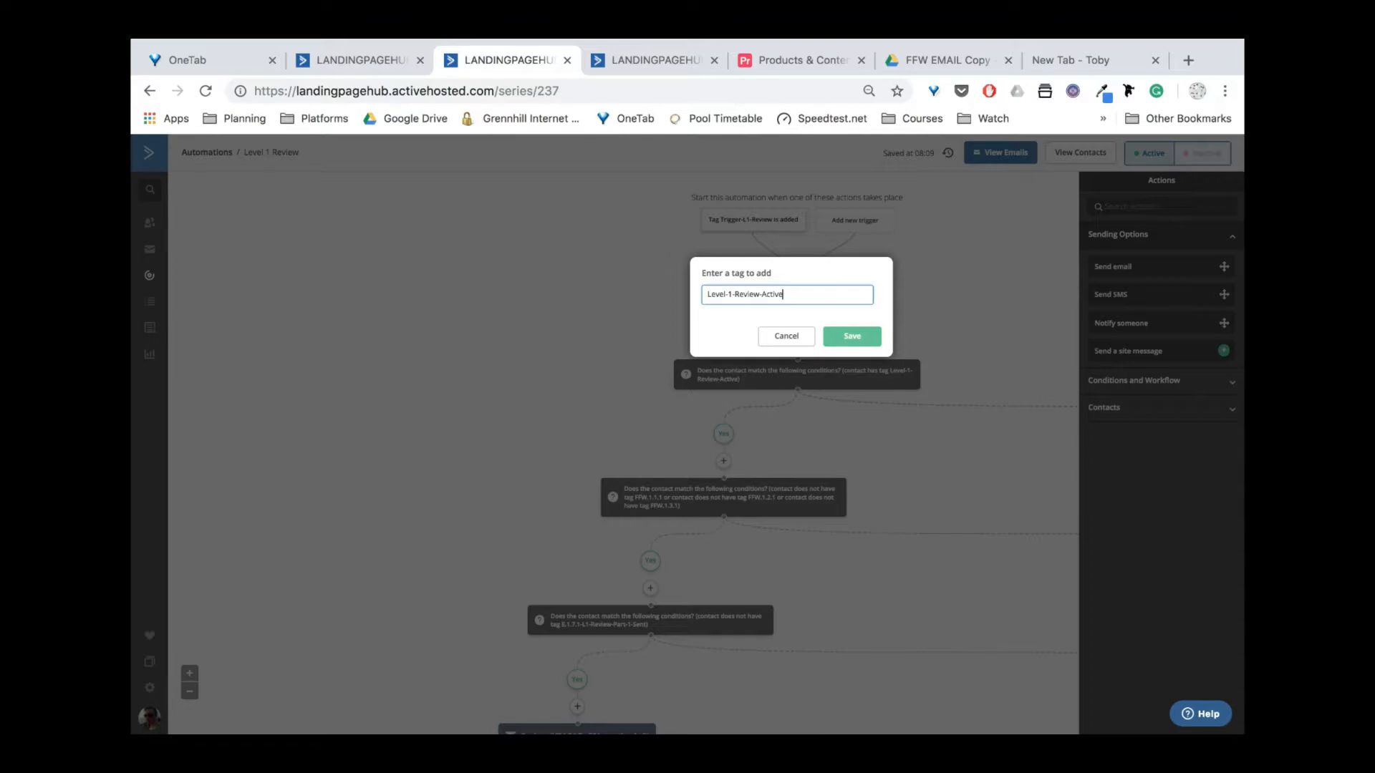
left_click_drag(795, 293, 733, 297)
key("BackSpace")
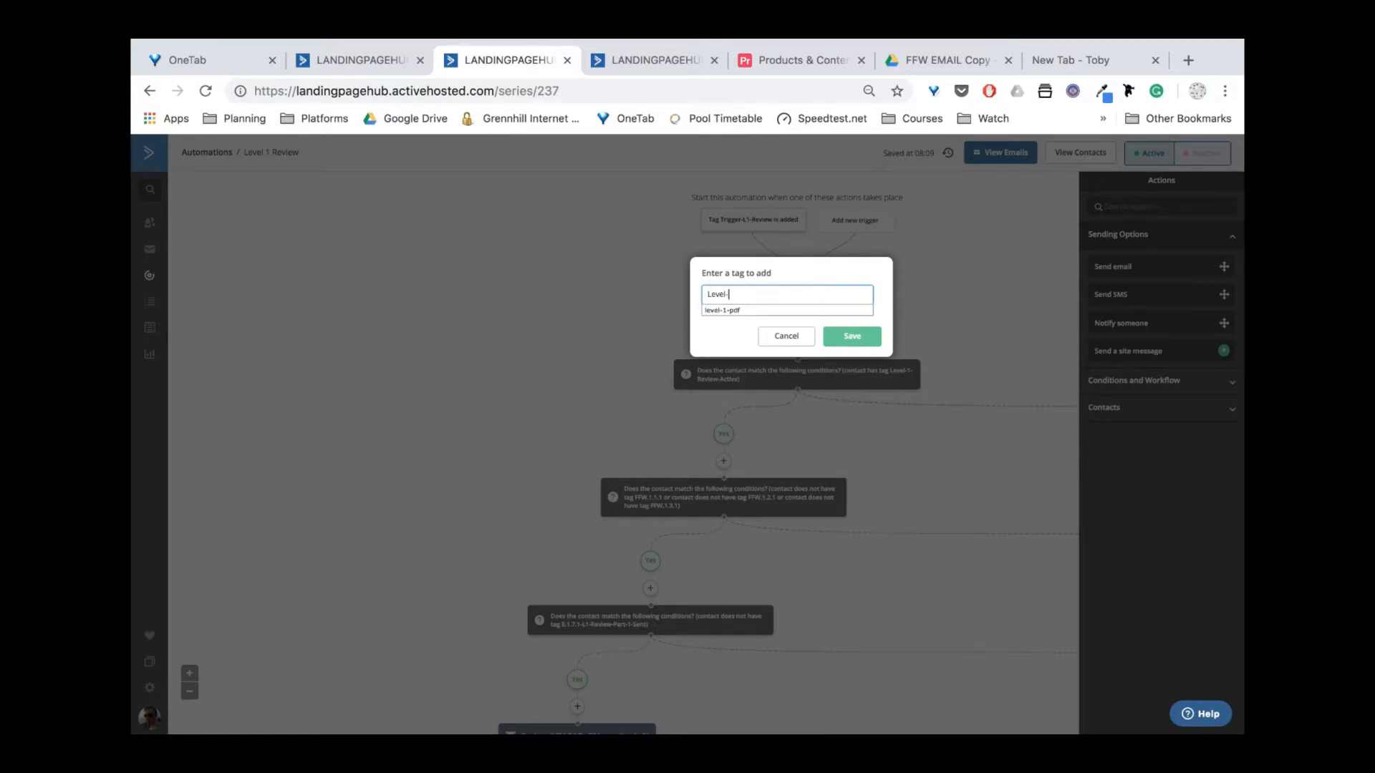
key("ctrl+v")
left_click(848, 338)
scroll(907, 298, "right", 1)
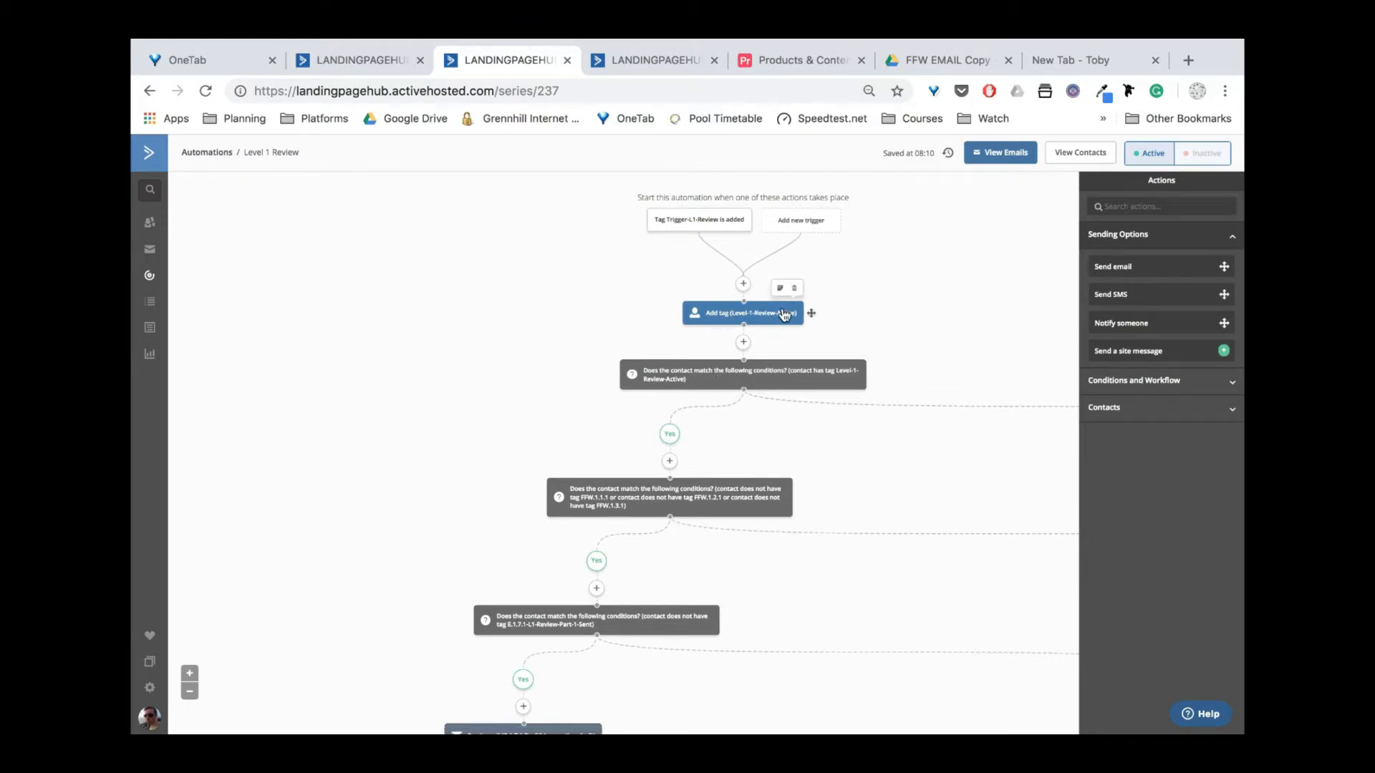
Drag the Add tag (Level-1-Review-Active) step onto the condition's No branch.
left_click(753, 314)
left_click_drag(754, 315, 758, 315)
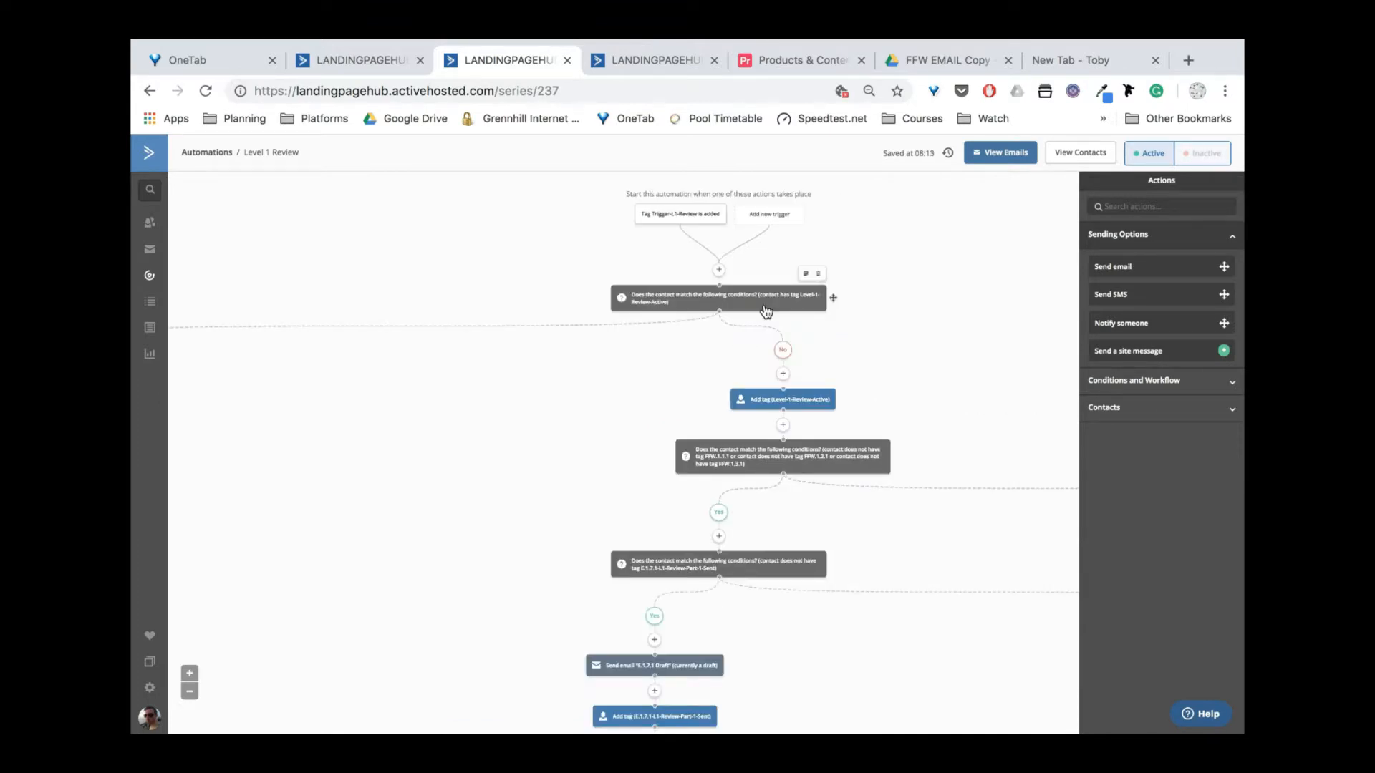
left_click(765, 310)
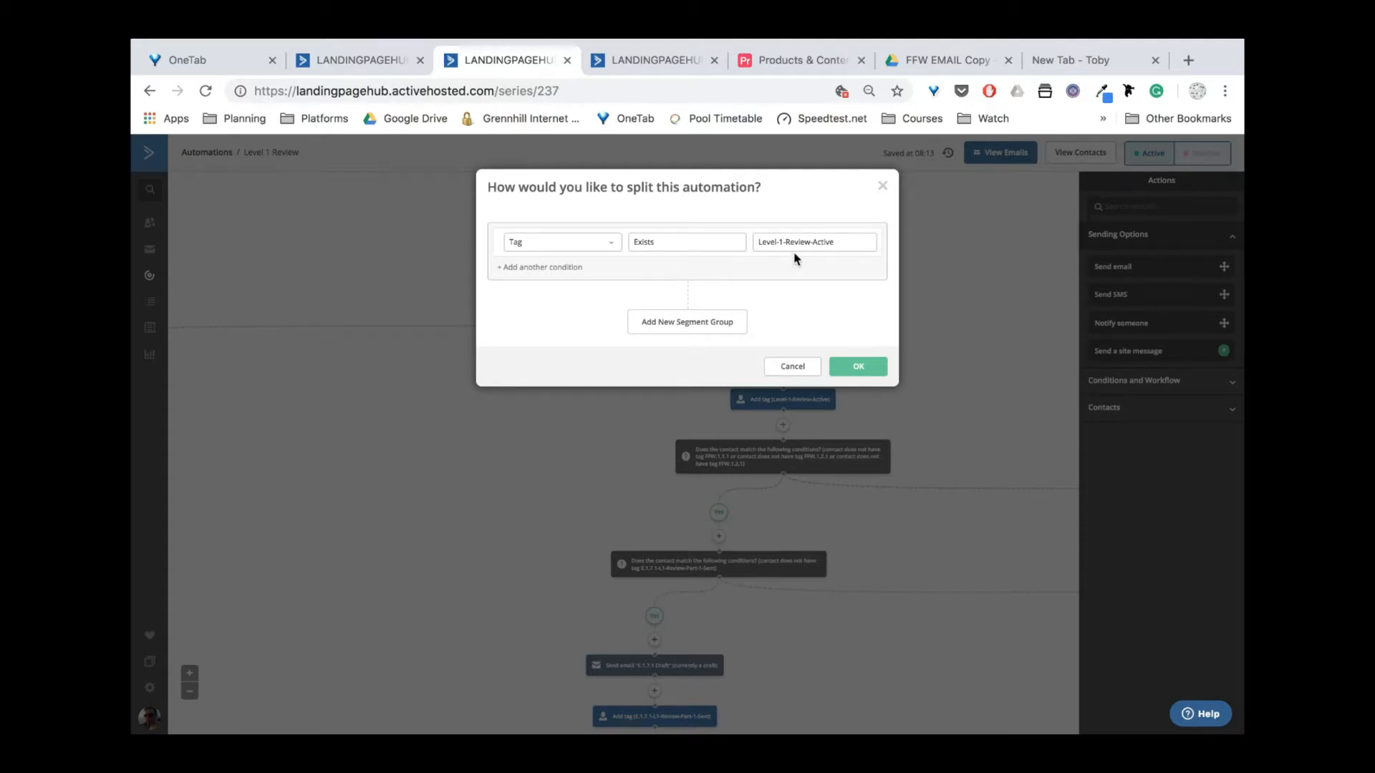
left_click(883, 189)
scroll(593, 373, "right", 2)
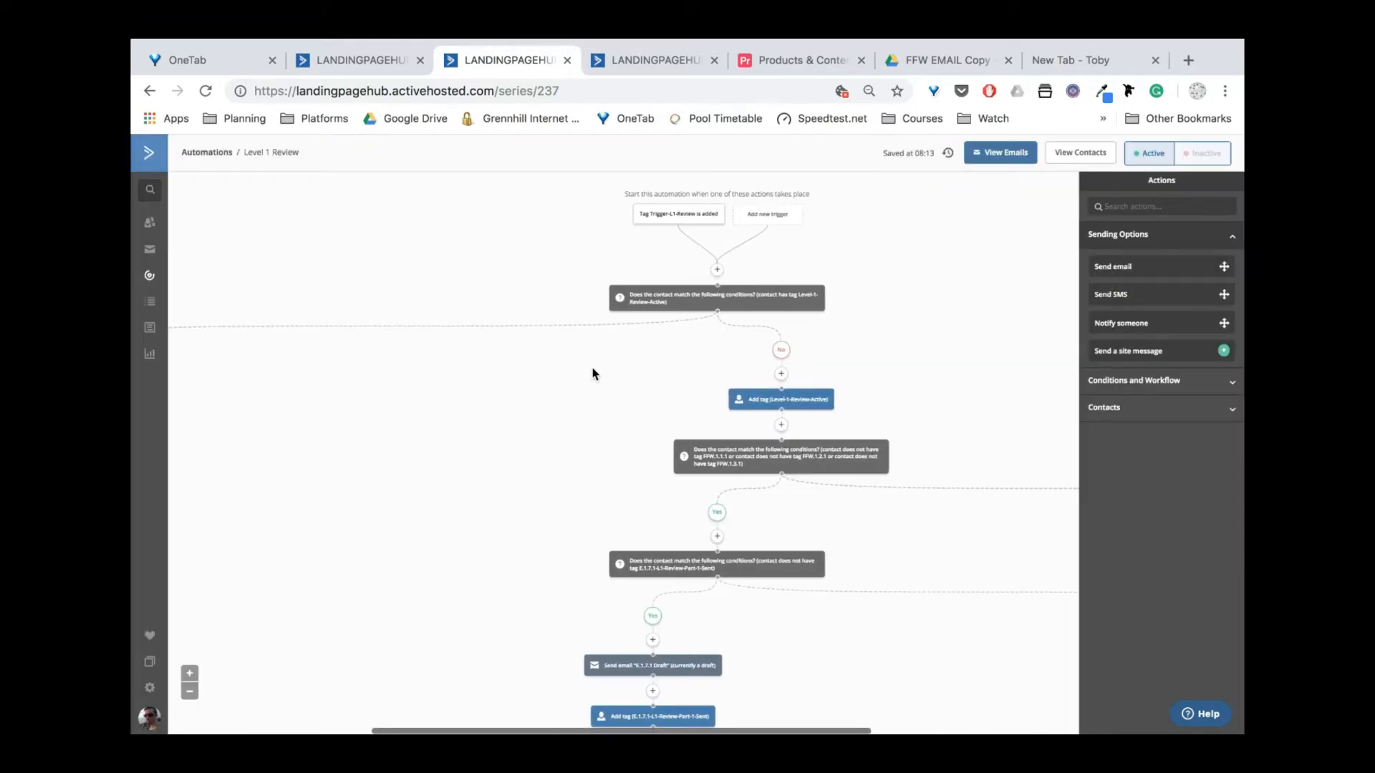
scroll(734, 367, "down", 1)
scroll(734, 367, "down", 1)
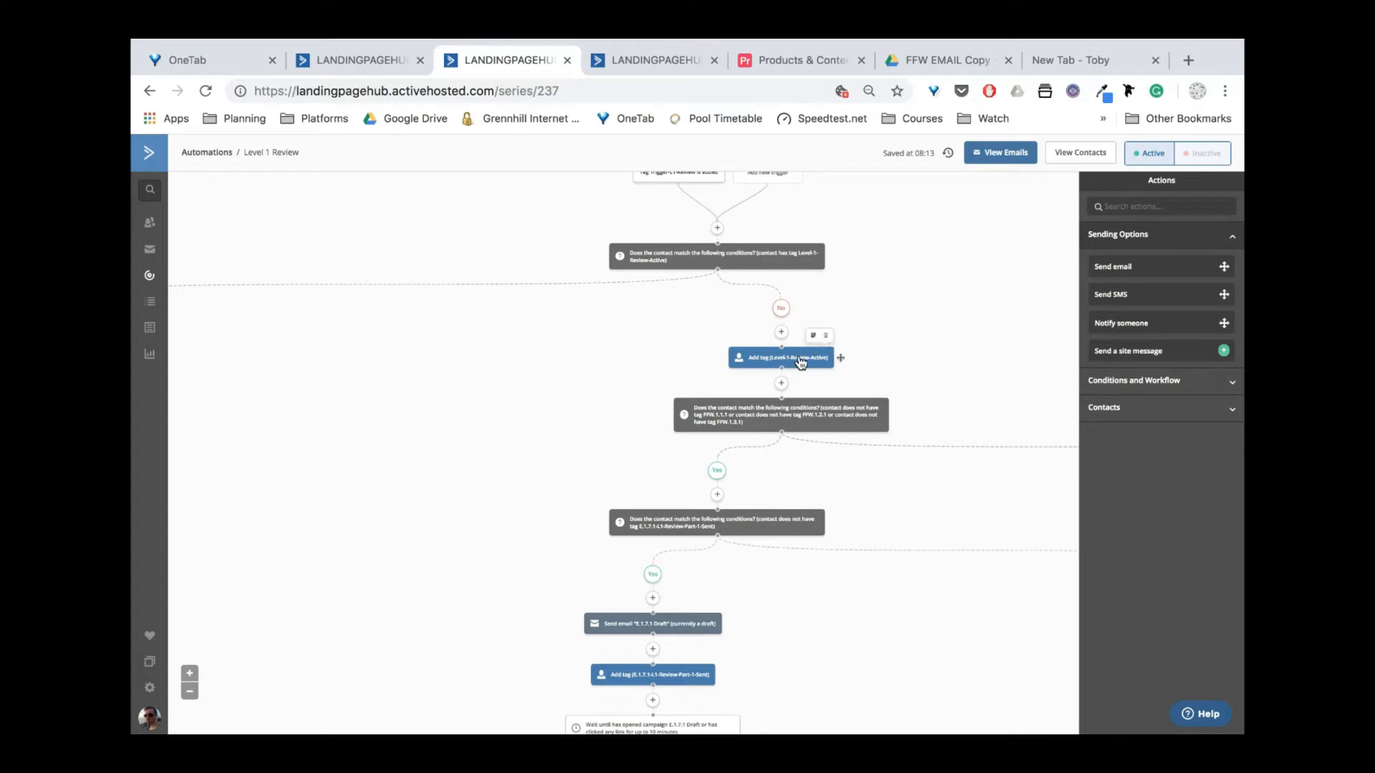
scroll(610, 328, "up", 1)
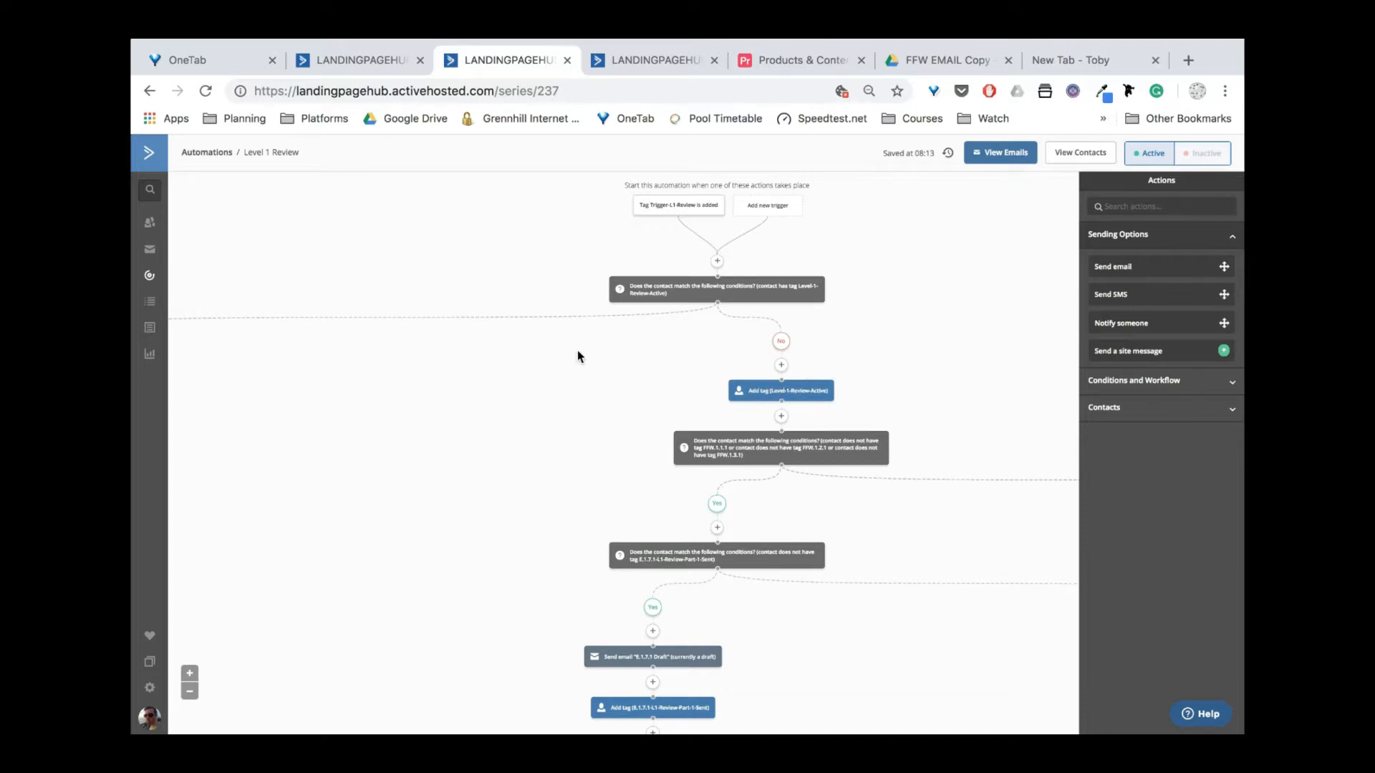
scroll(577, 354, "left", 5)
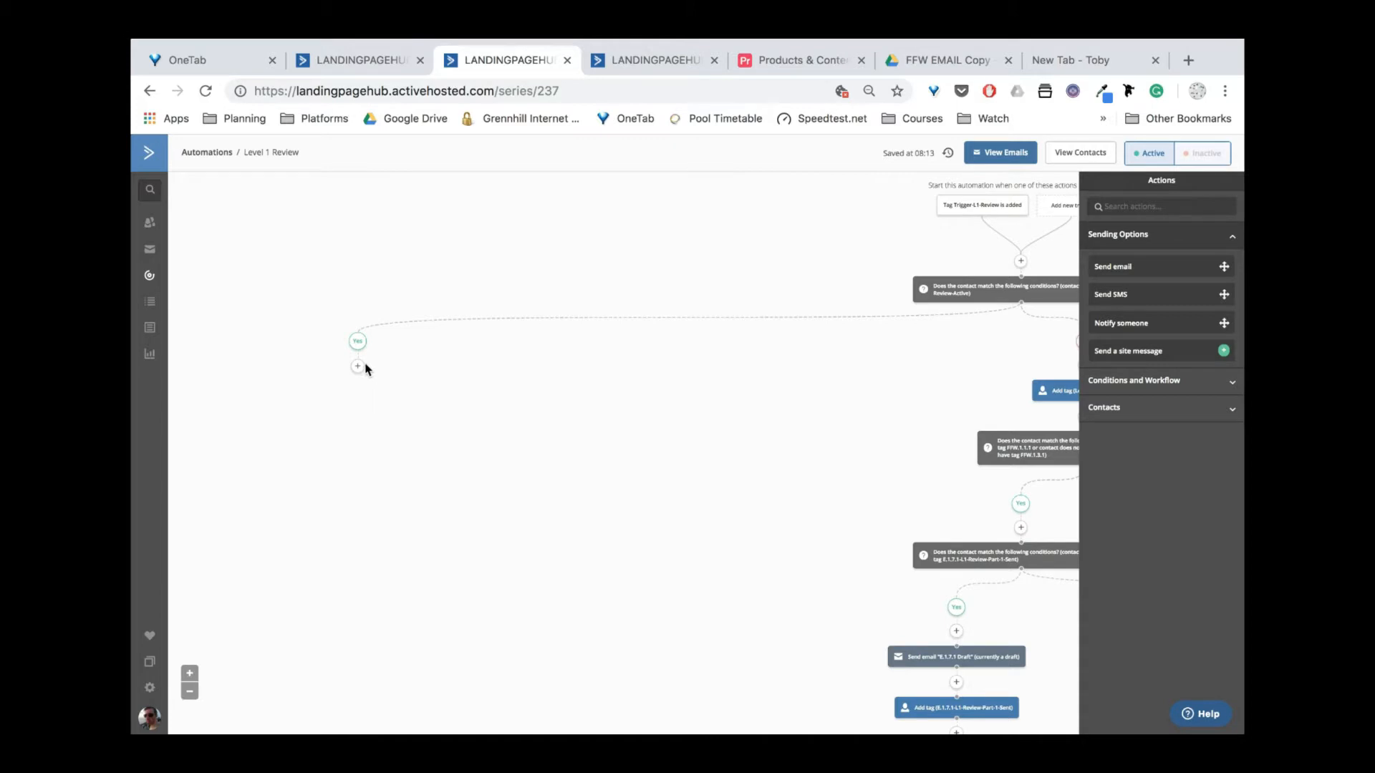
Add an End this automation action under the tag check's Yes branch.
left_click(355, 365)
left_click(513, 290)
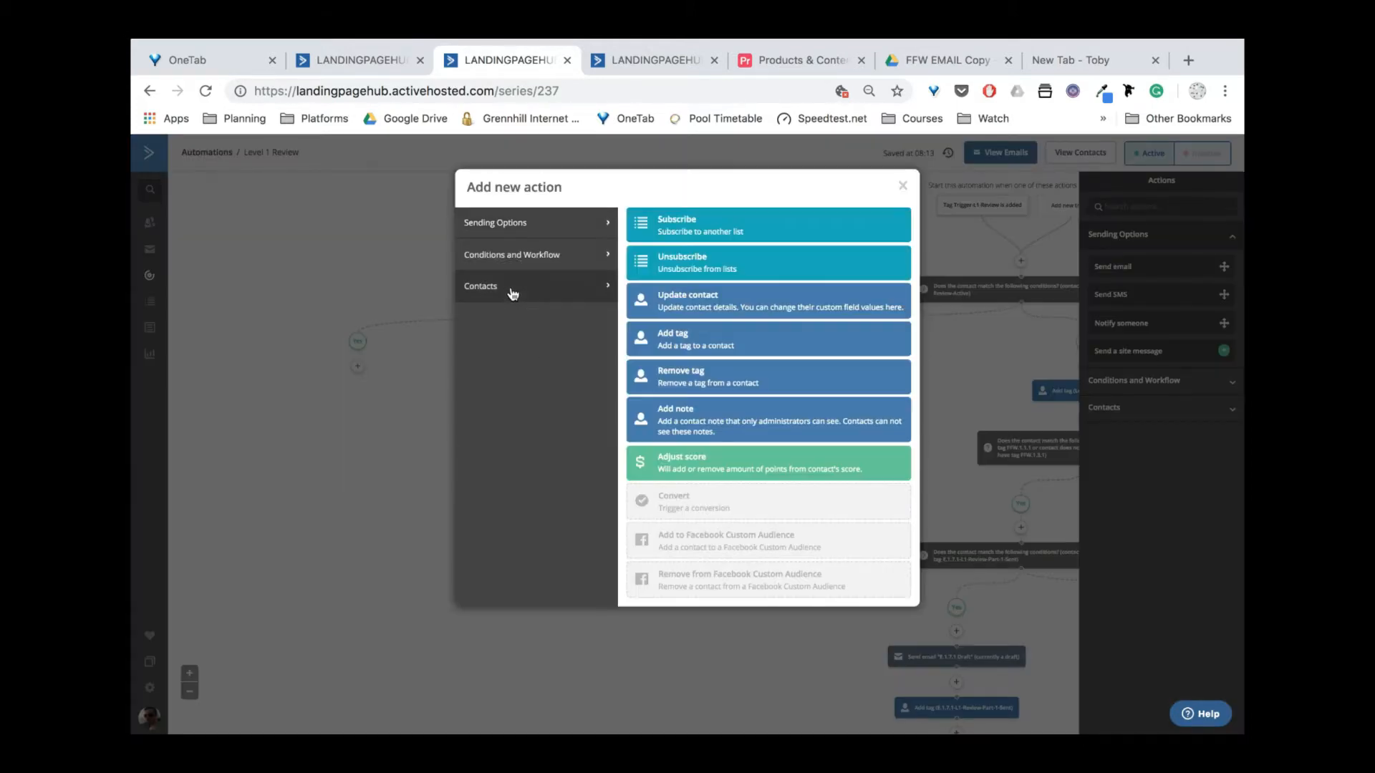
left_click(522, 230)
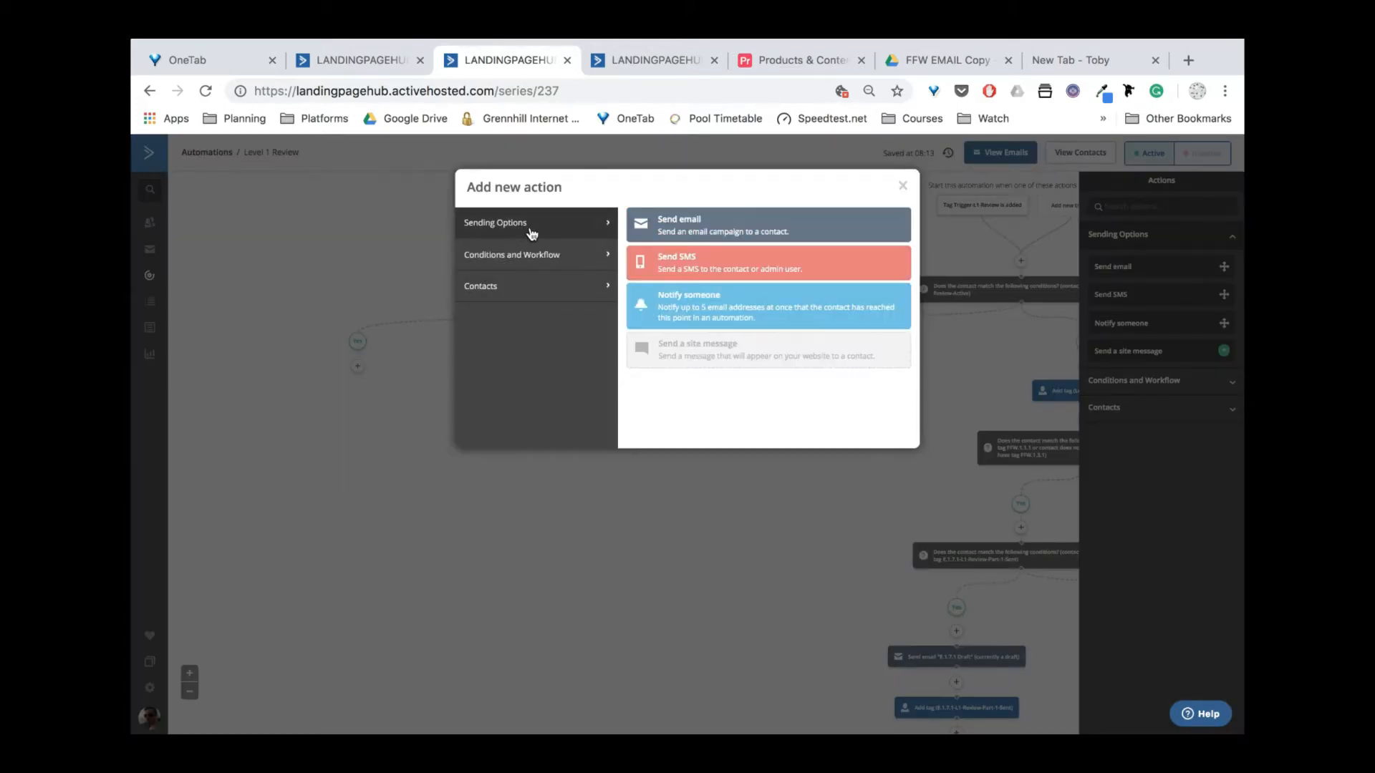
left_click(529, 255)
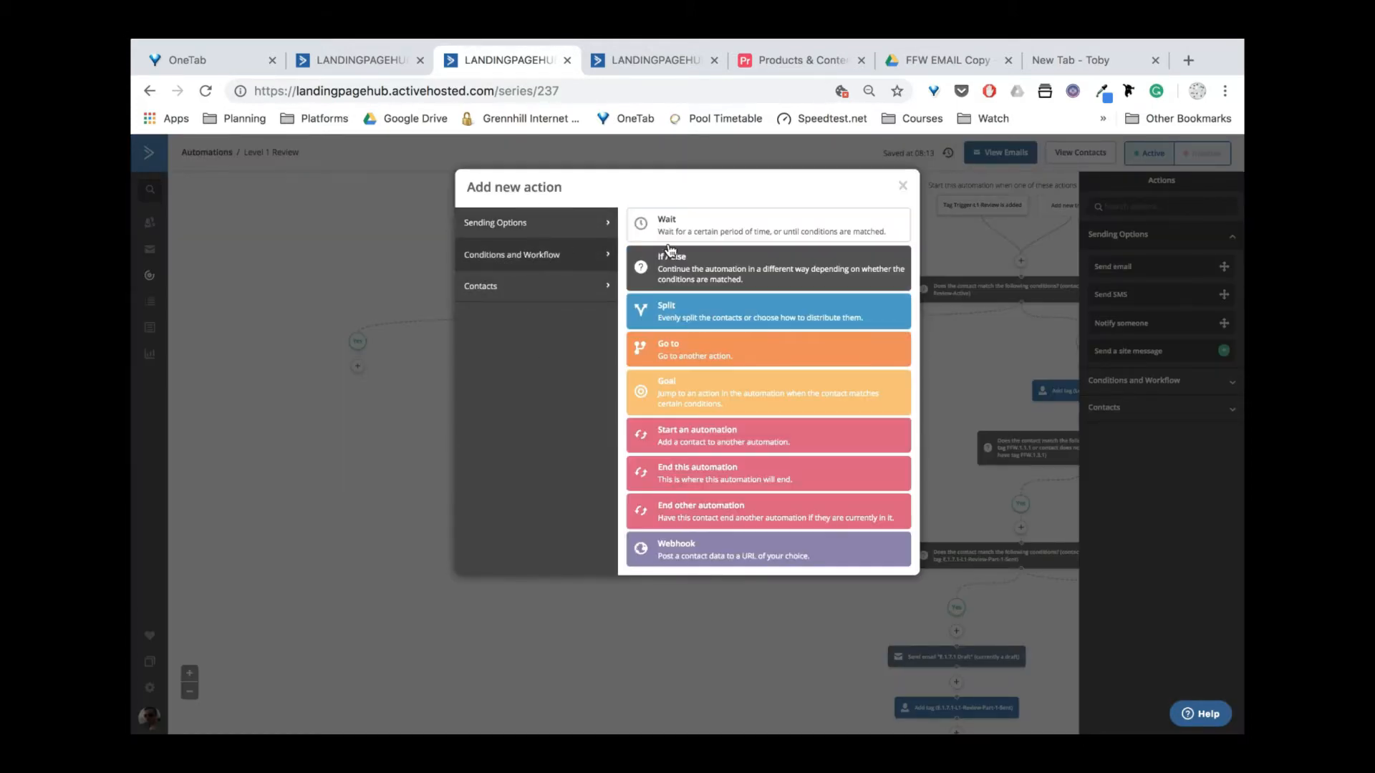
left_click(682, 479)
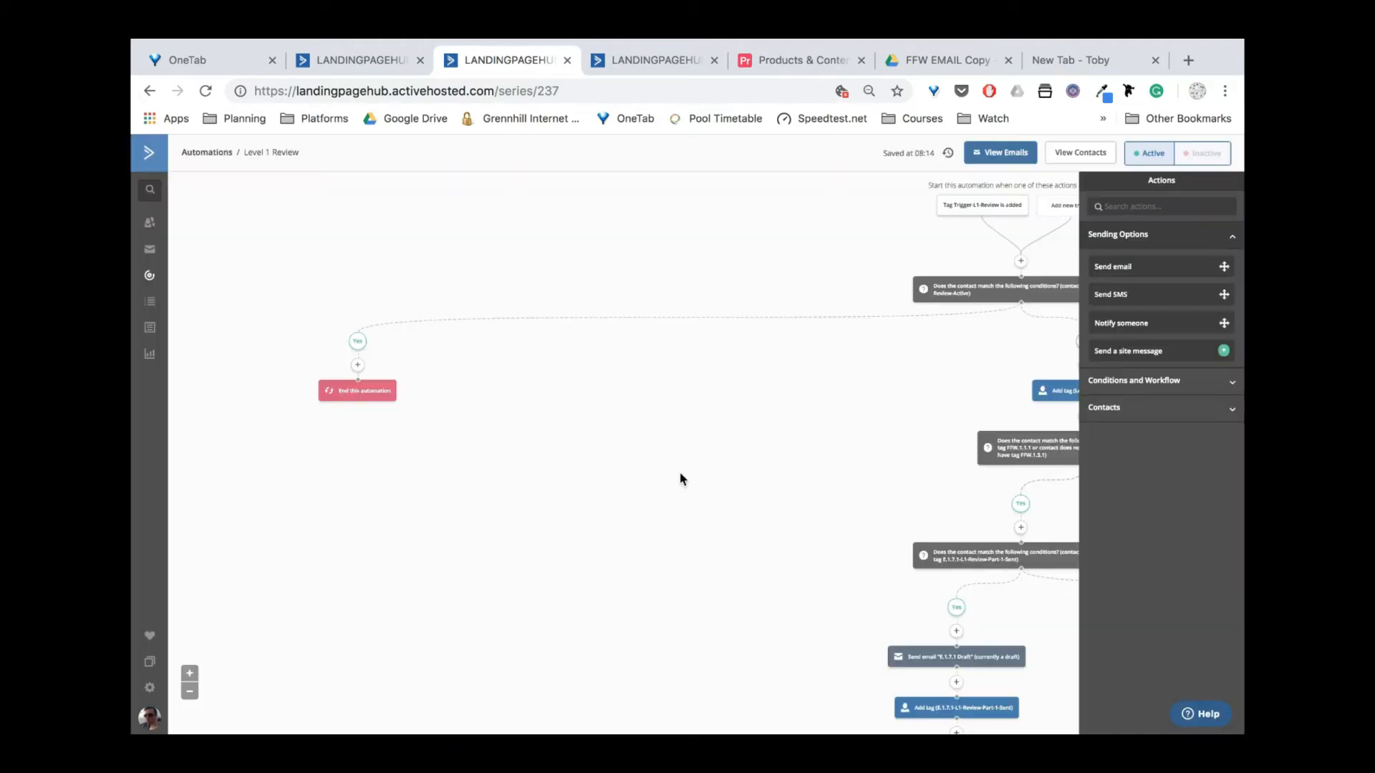
Scroll through the flow to check the No-branch tag step feeding the FFW tag-check condition.
scroll(788, 412, "right", 4)
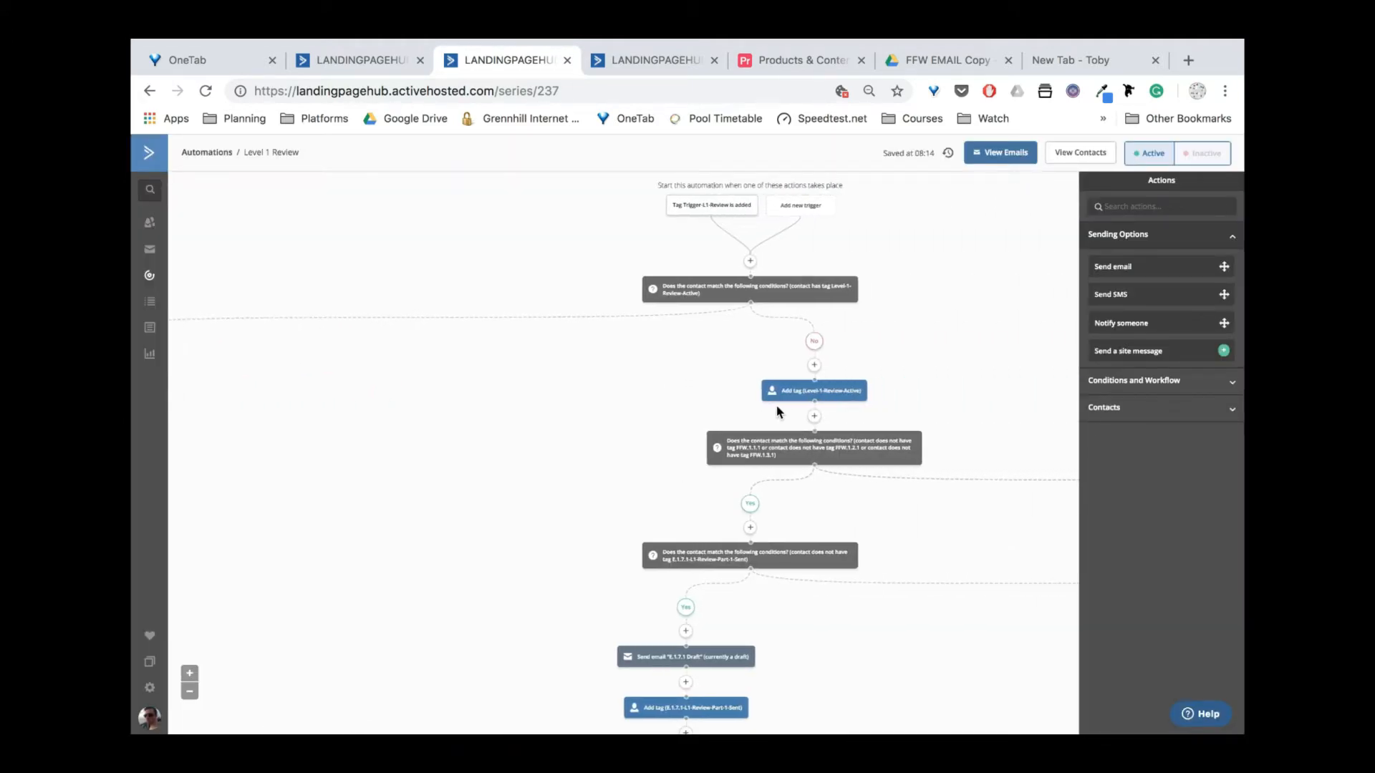
mouse_move(820, 392)
scroll(784, 440, "down", 10)
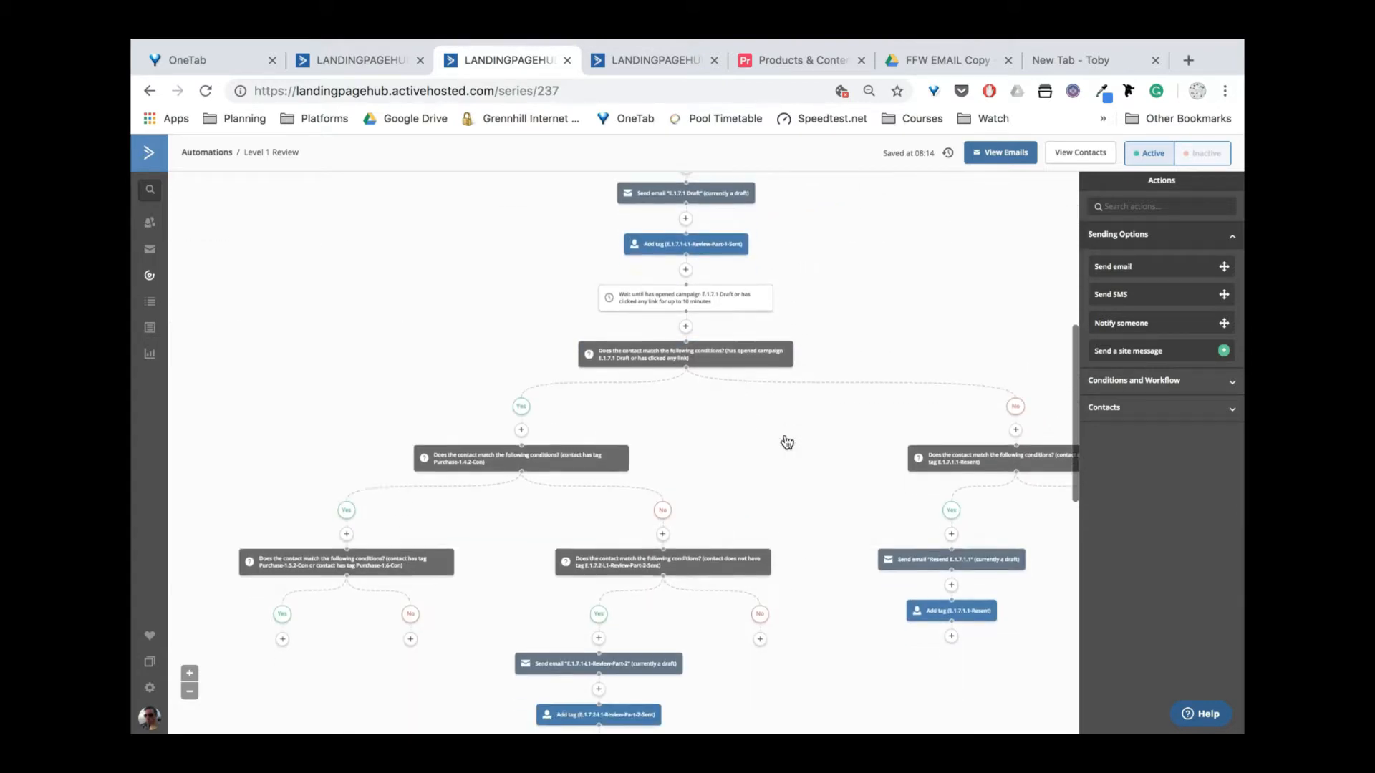
scroll(787, 443, "down", 2)
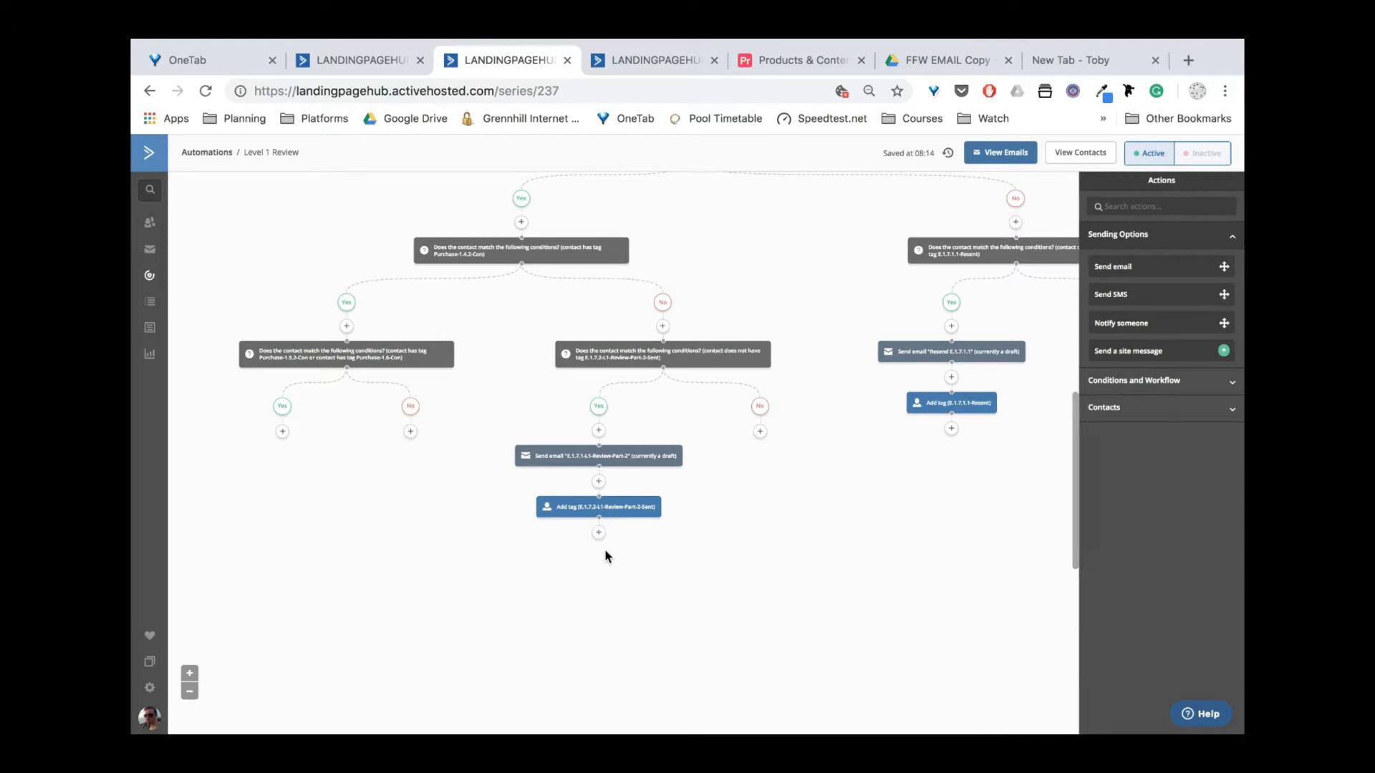
scroll(820, 231, "up", 10)
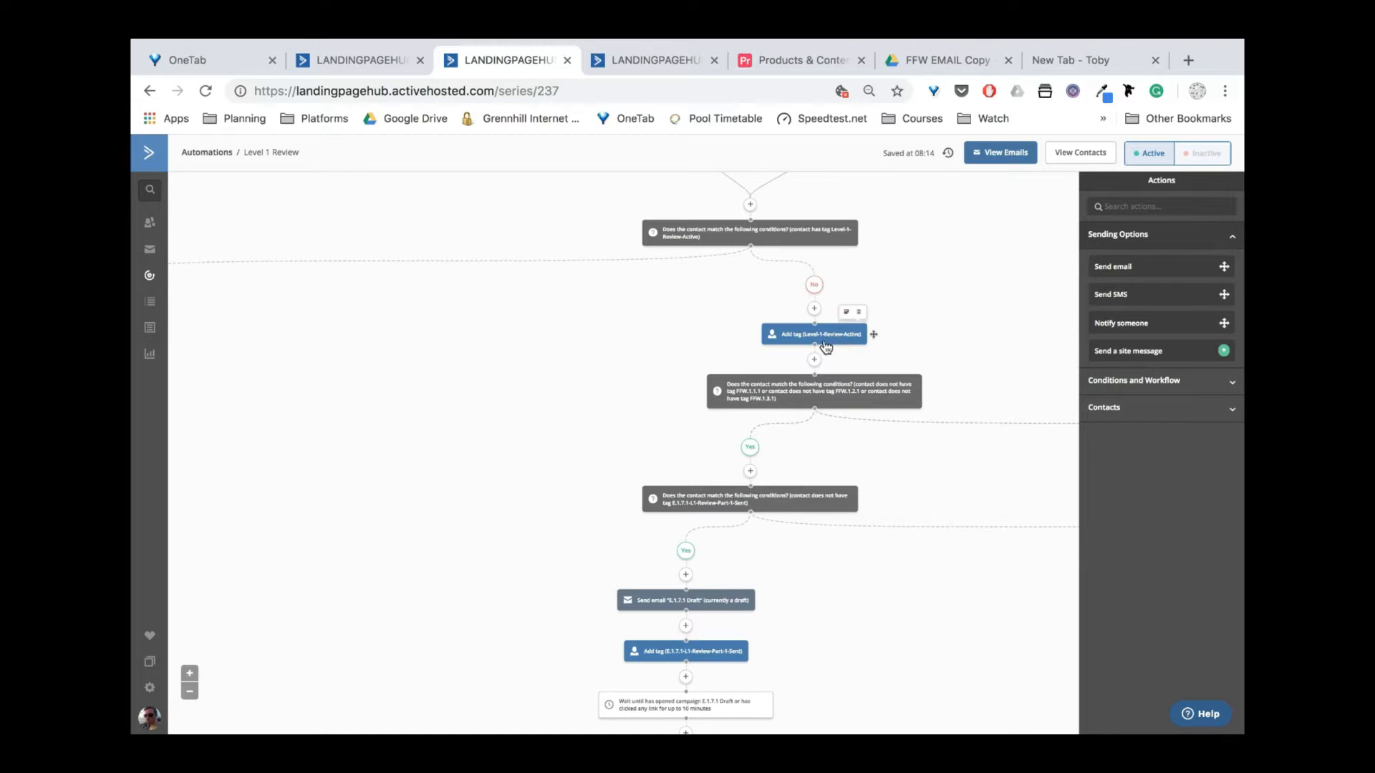
left_click_drag(756, 321, 563, 385)
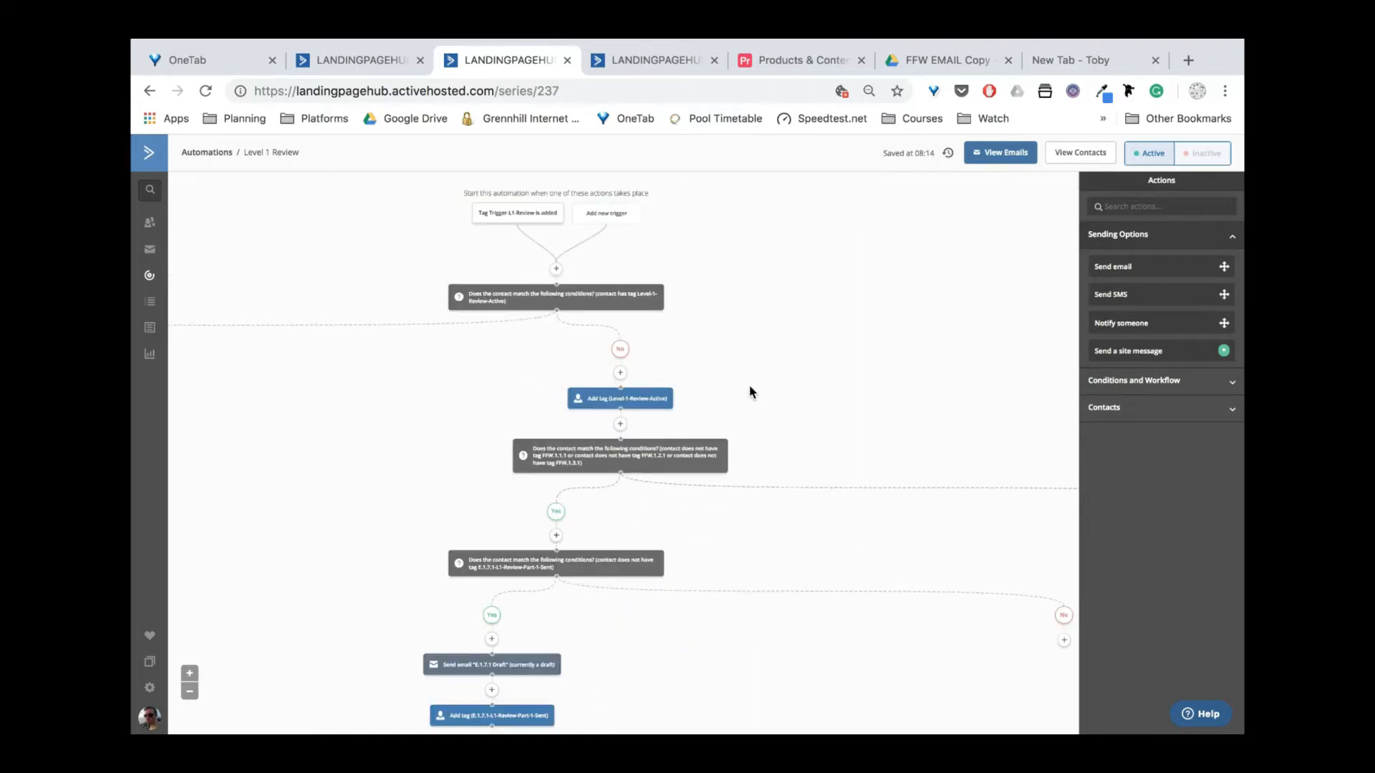
scroll(750, 391, "down", 2)
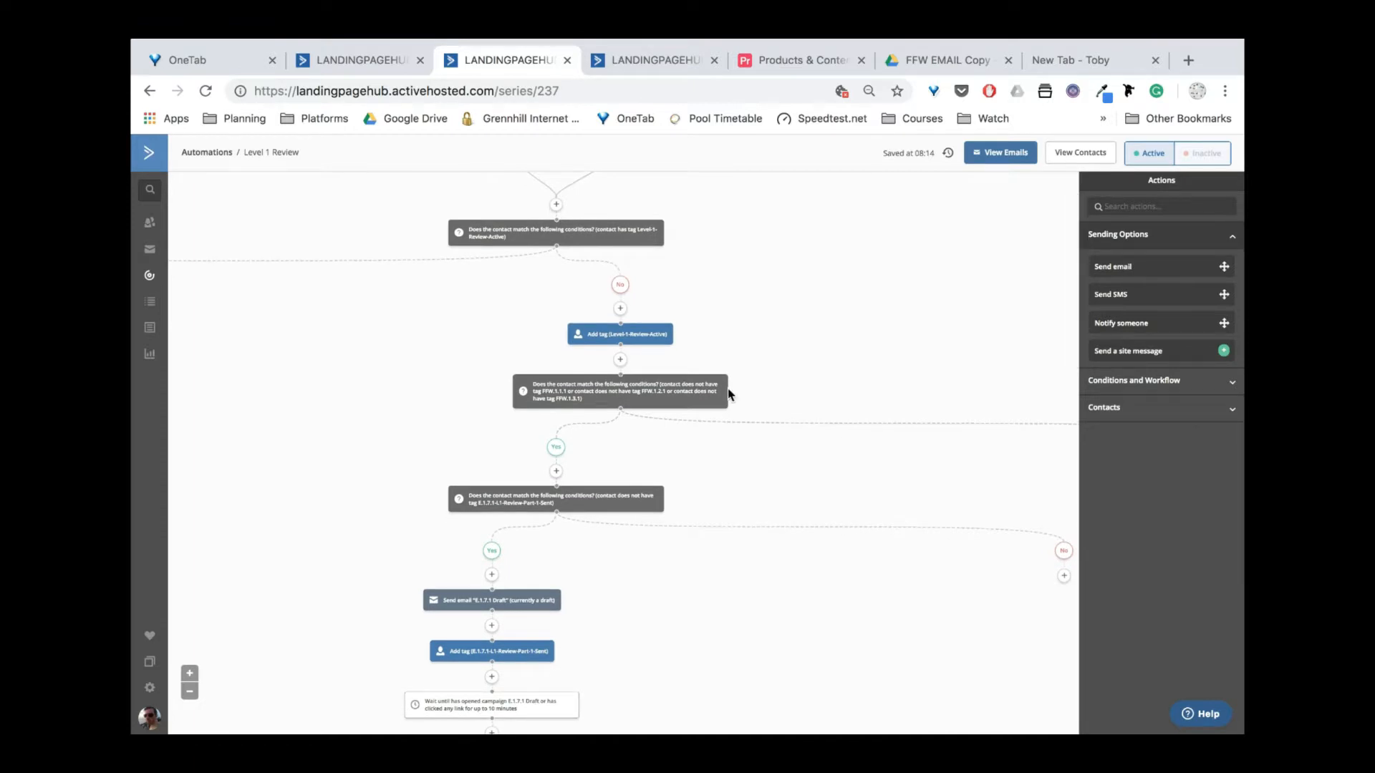
scroll(702, 435, "down", 2)
scroll(702, 436, "down", 1)
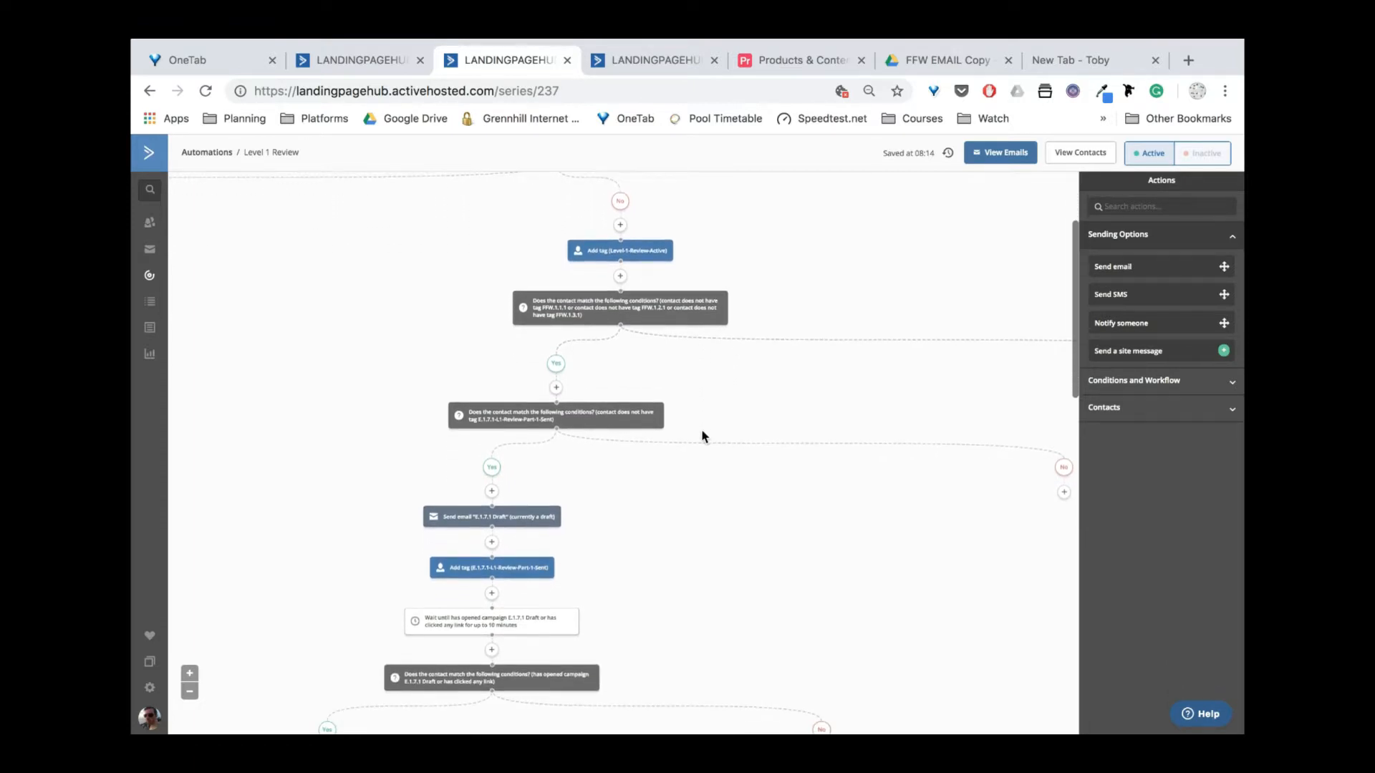
left_click(669, 315)
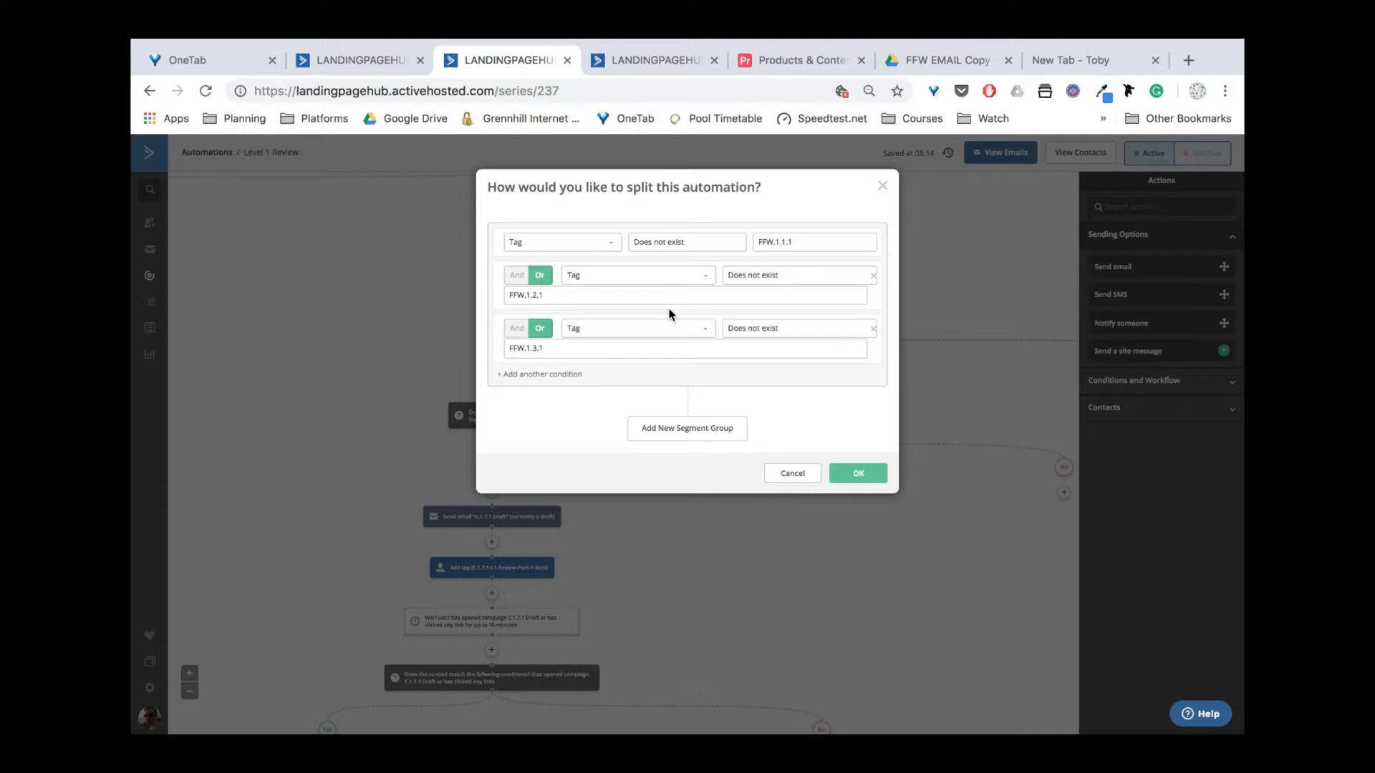
left_click(800, 243)
left_click(800, 198)
left_click(795, 243)
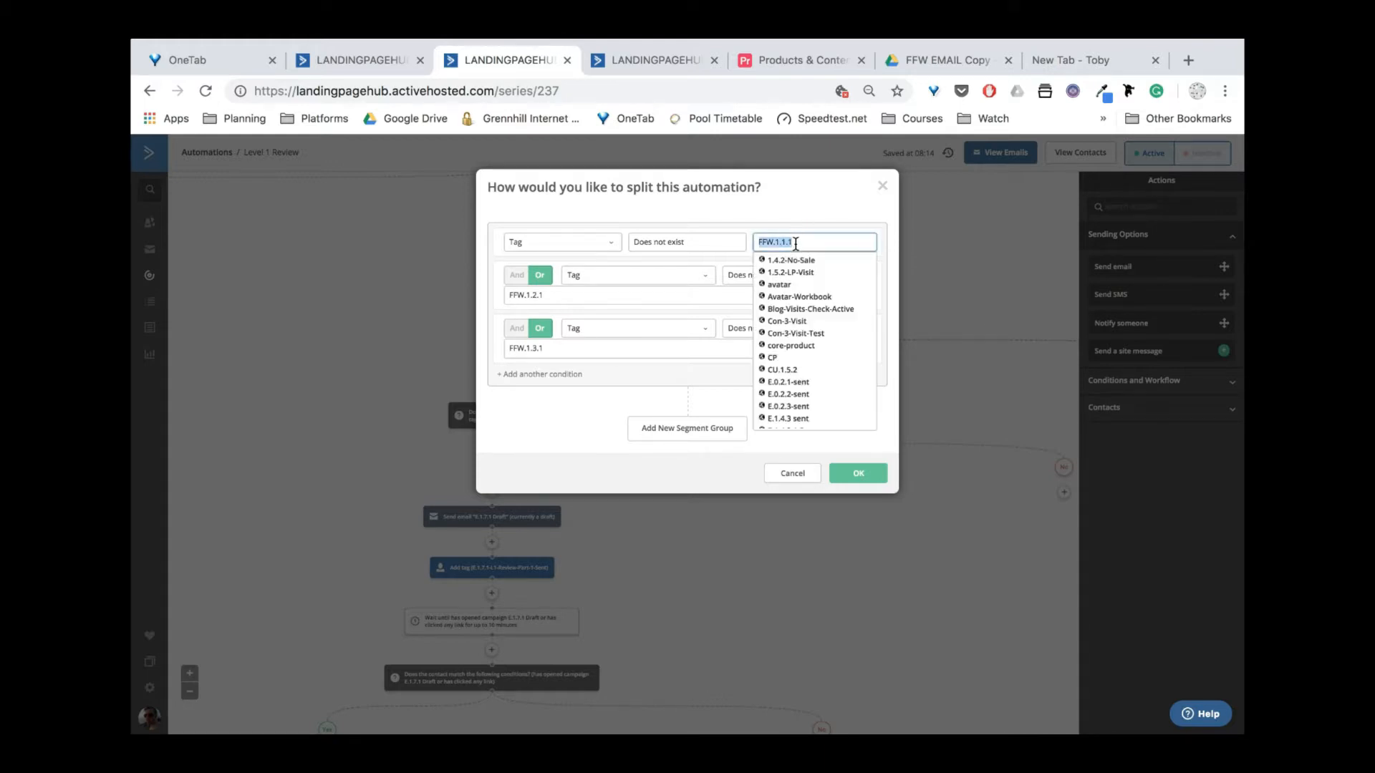
left_click(824, 197)
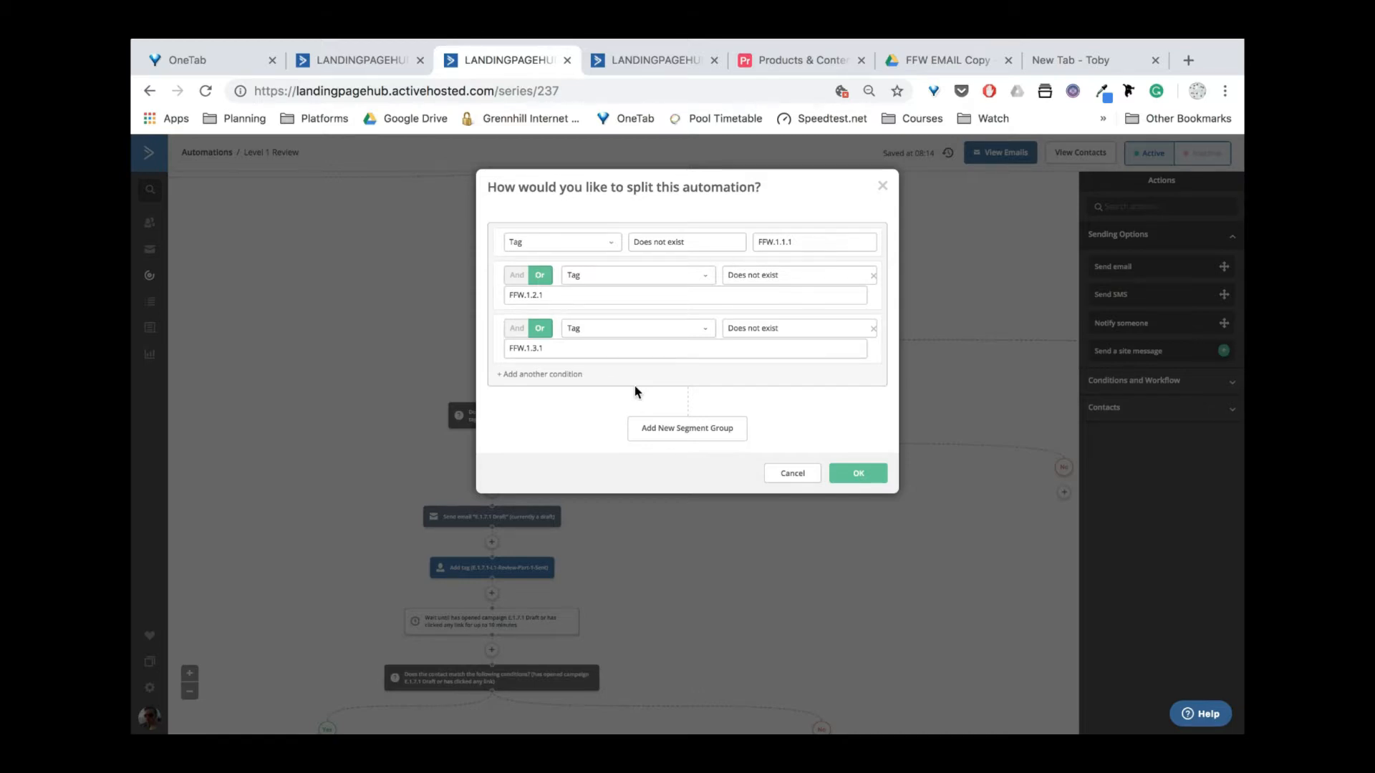
key("Return")
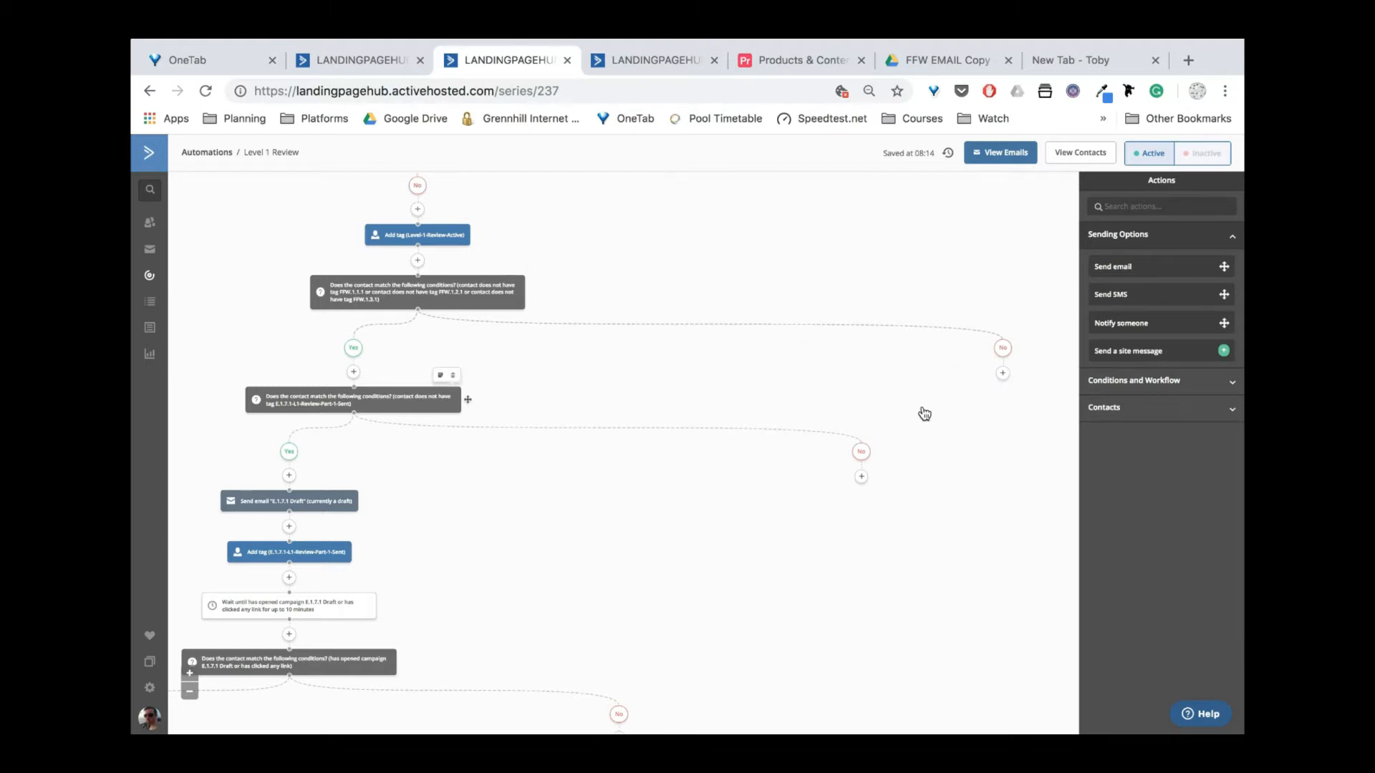
left_click(1003, 374)
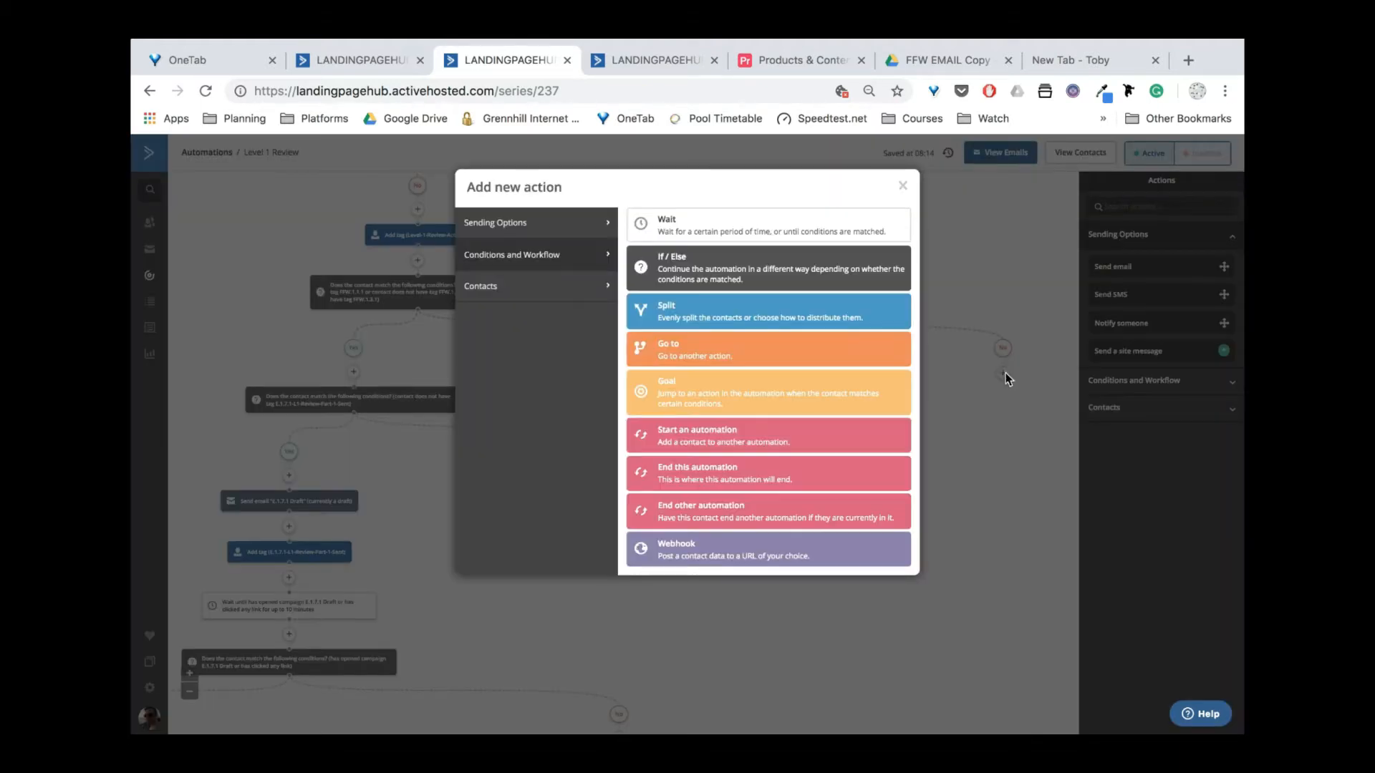
left_click(736, 343)
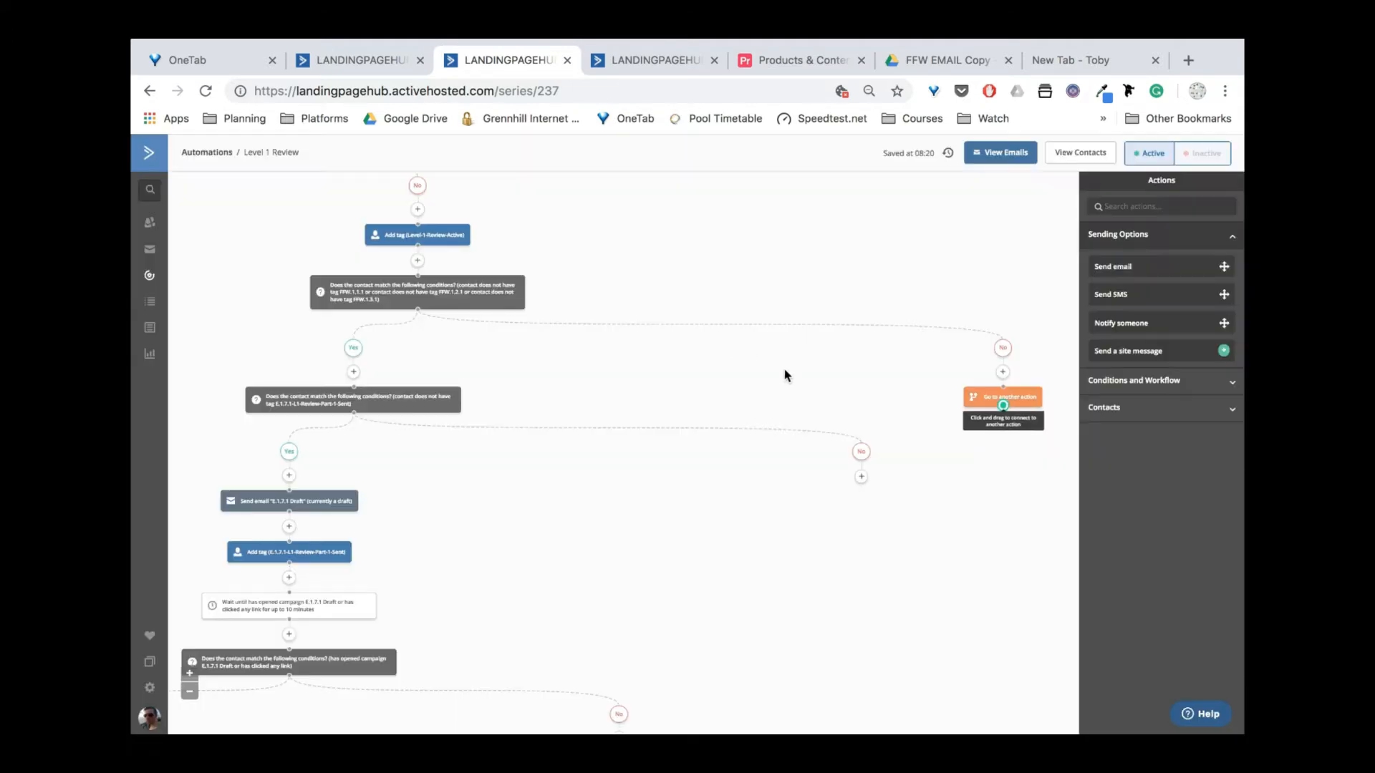
left_click(1003, 405)
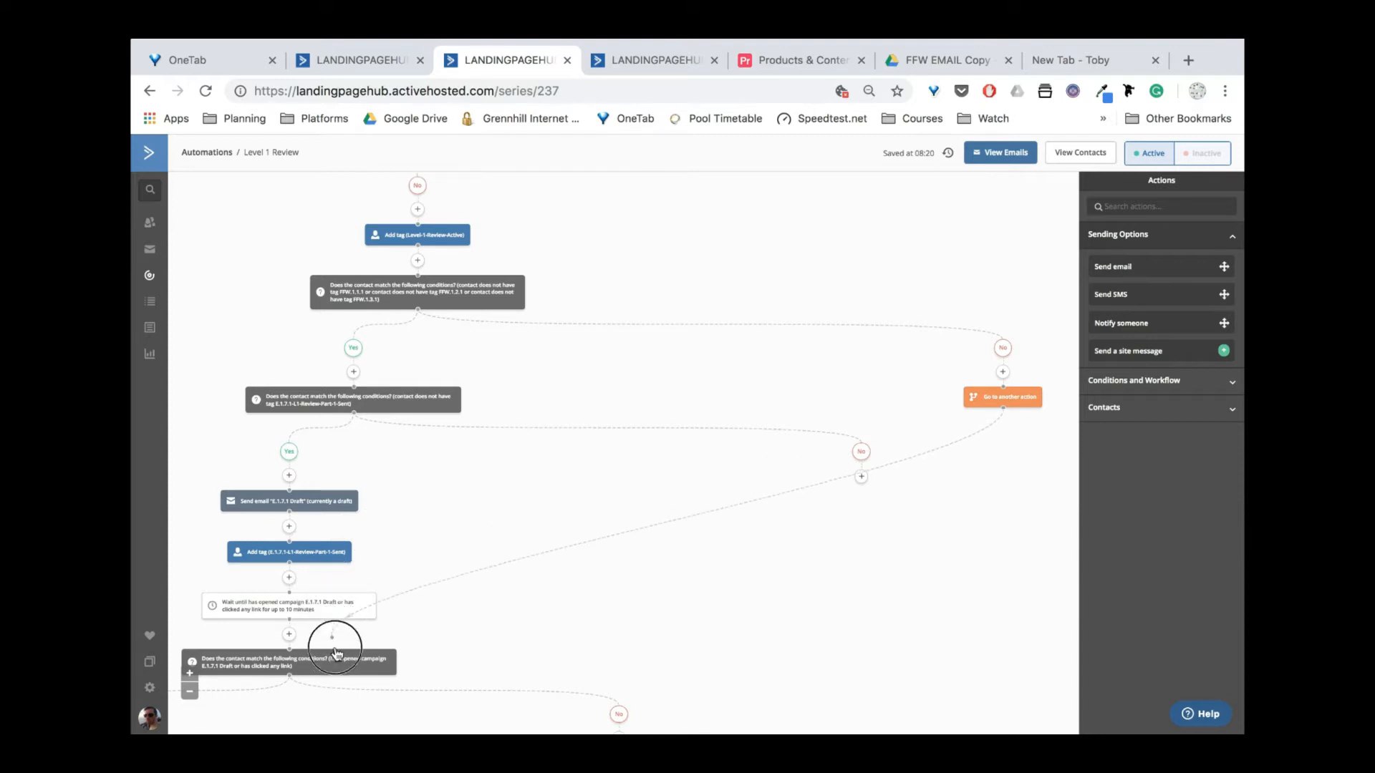
left_click_drag(759, 574, 1052, 459)
scroll(638, 382, "left", 3)
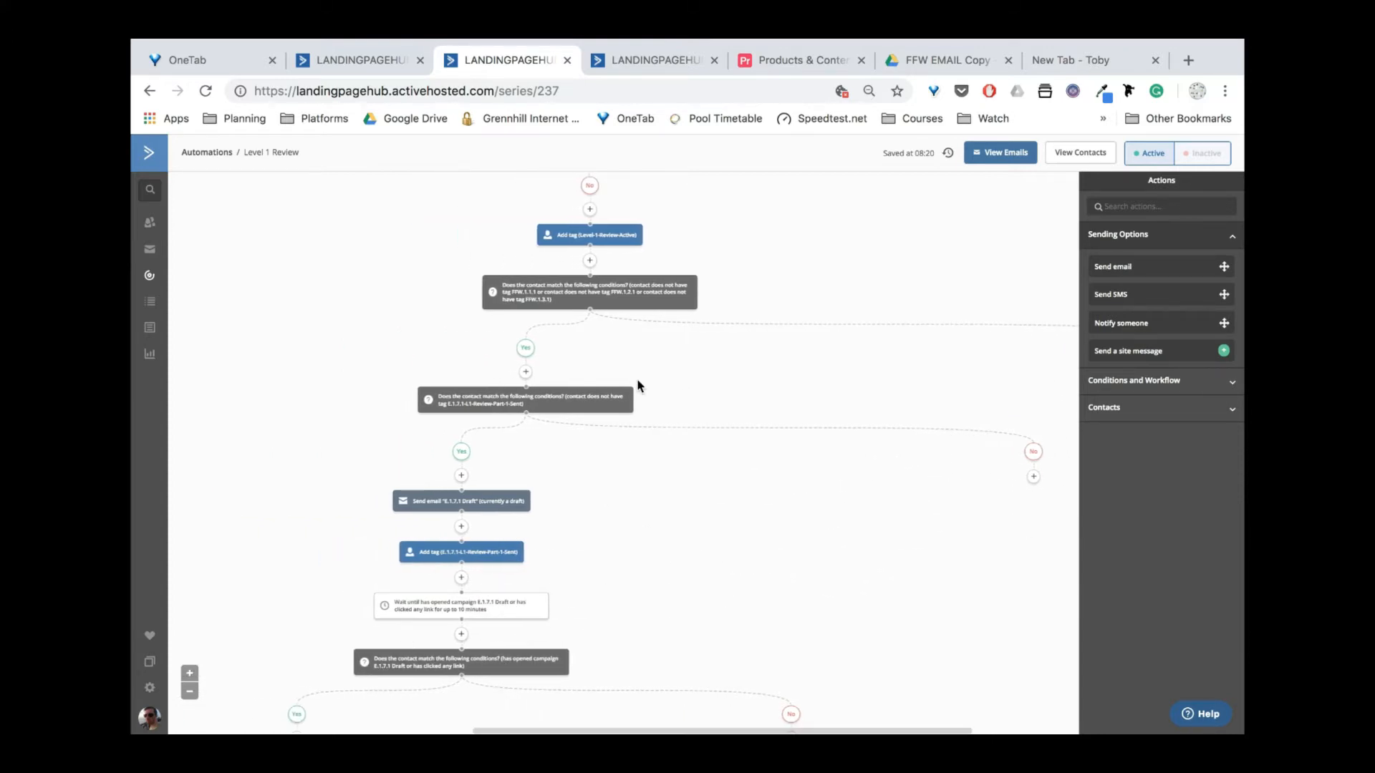
scroll(594, 537, "down", 2)
scroll(594, 537, "left", 2)
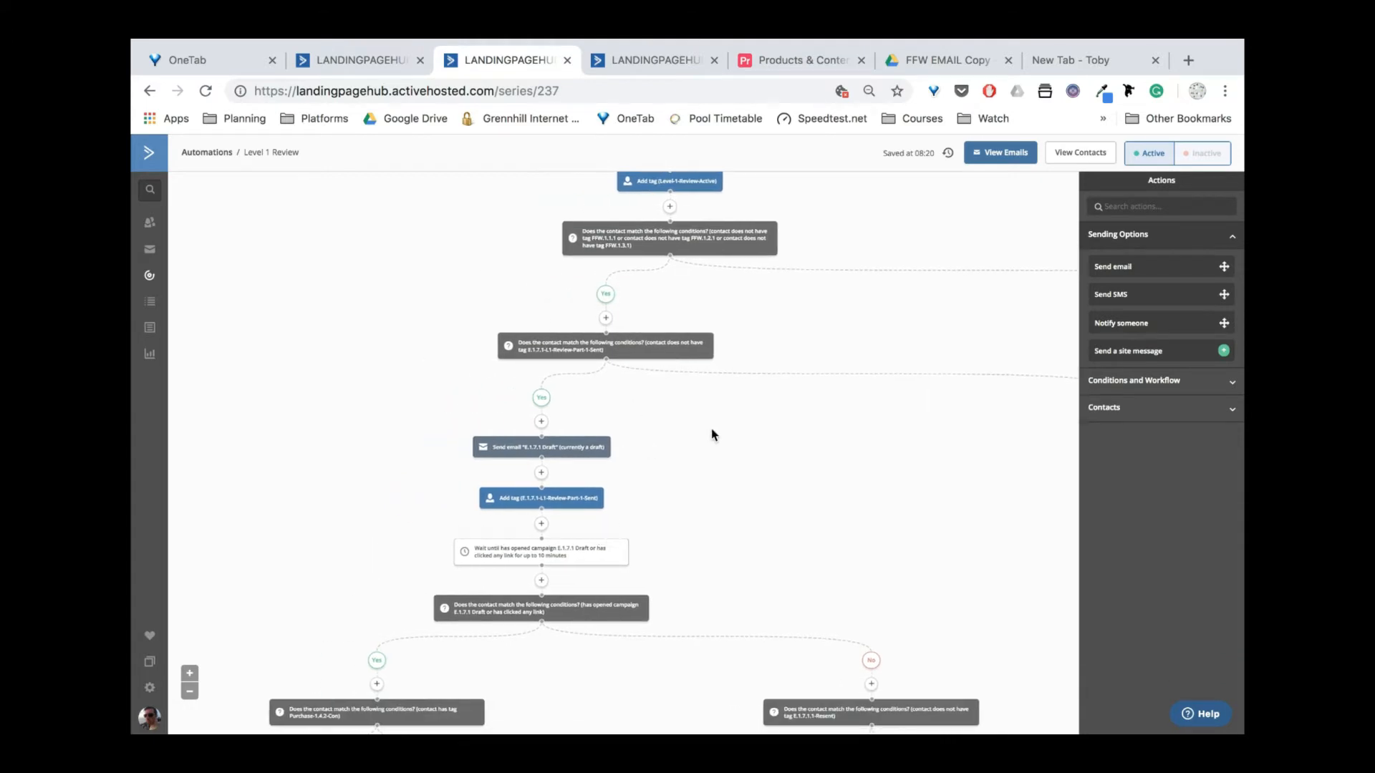
scroll(677, 441, "down", 1)
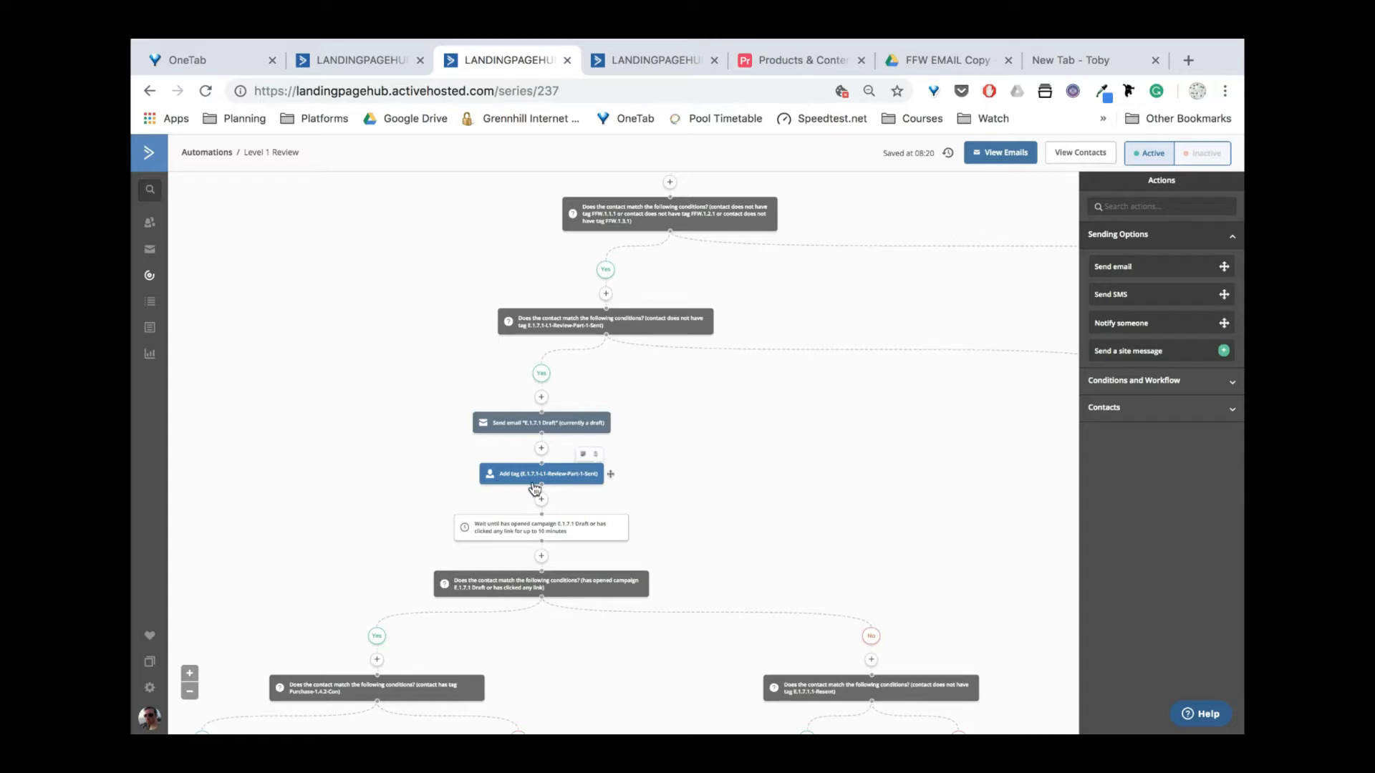
Zoom the automation canvas in one level with the bottom-left + button.
mouse_move(560, 426)
mouse_move(625, 329)
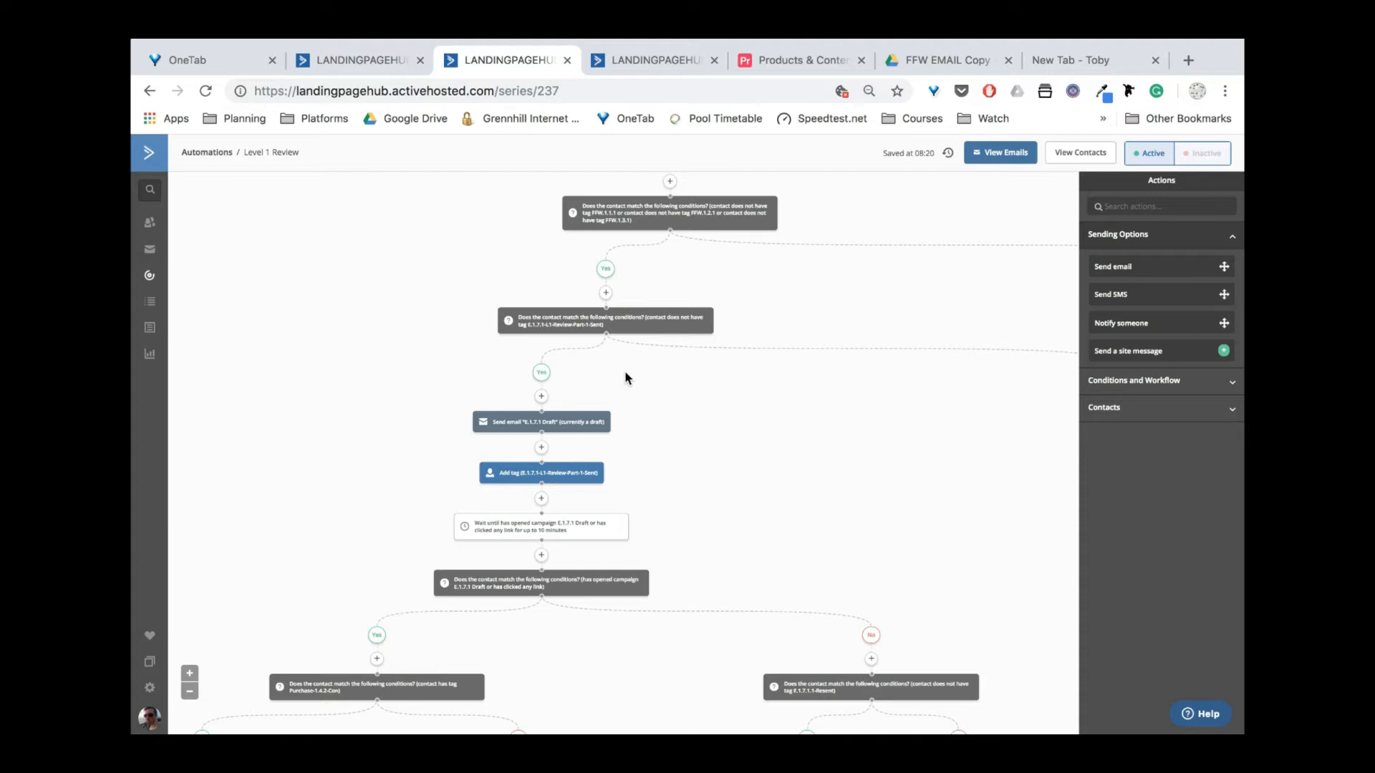
scroll(704, 411, "down", 2)
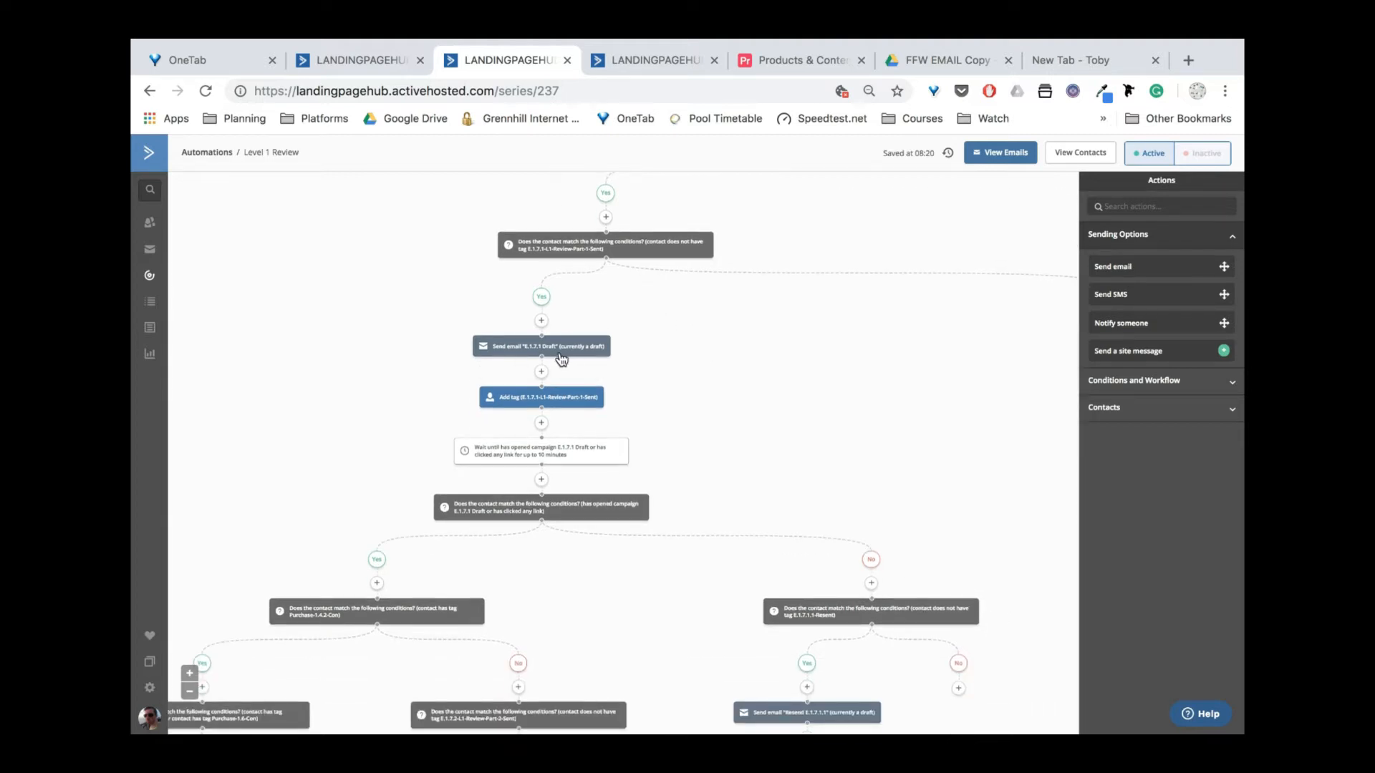
left_click(190, 675)
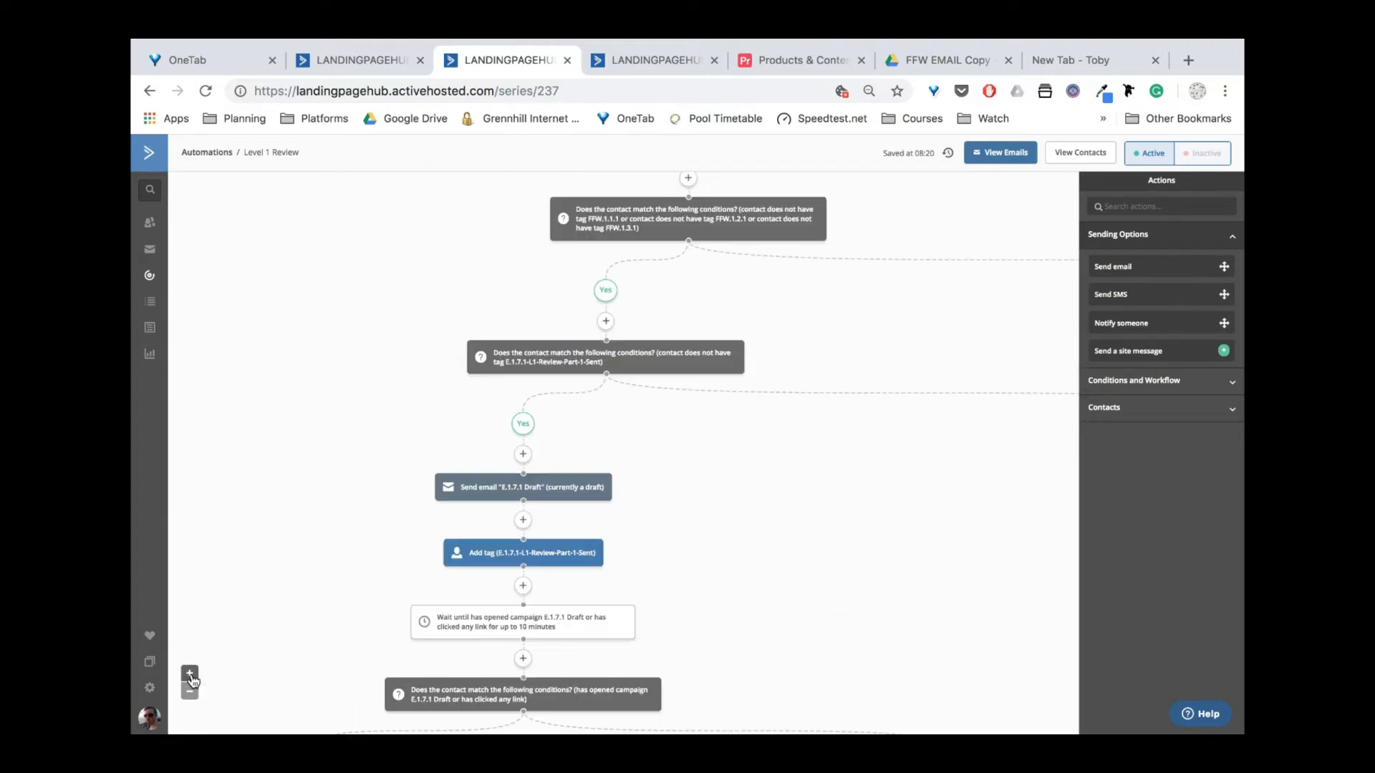
scroll(739, 473, "down", 3)
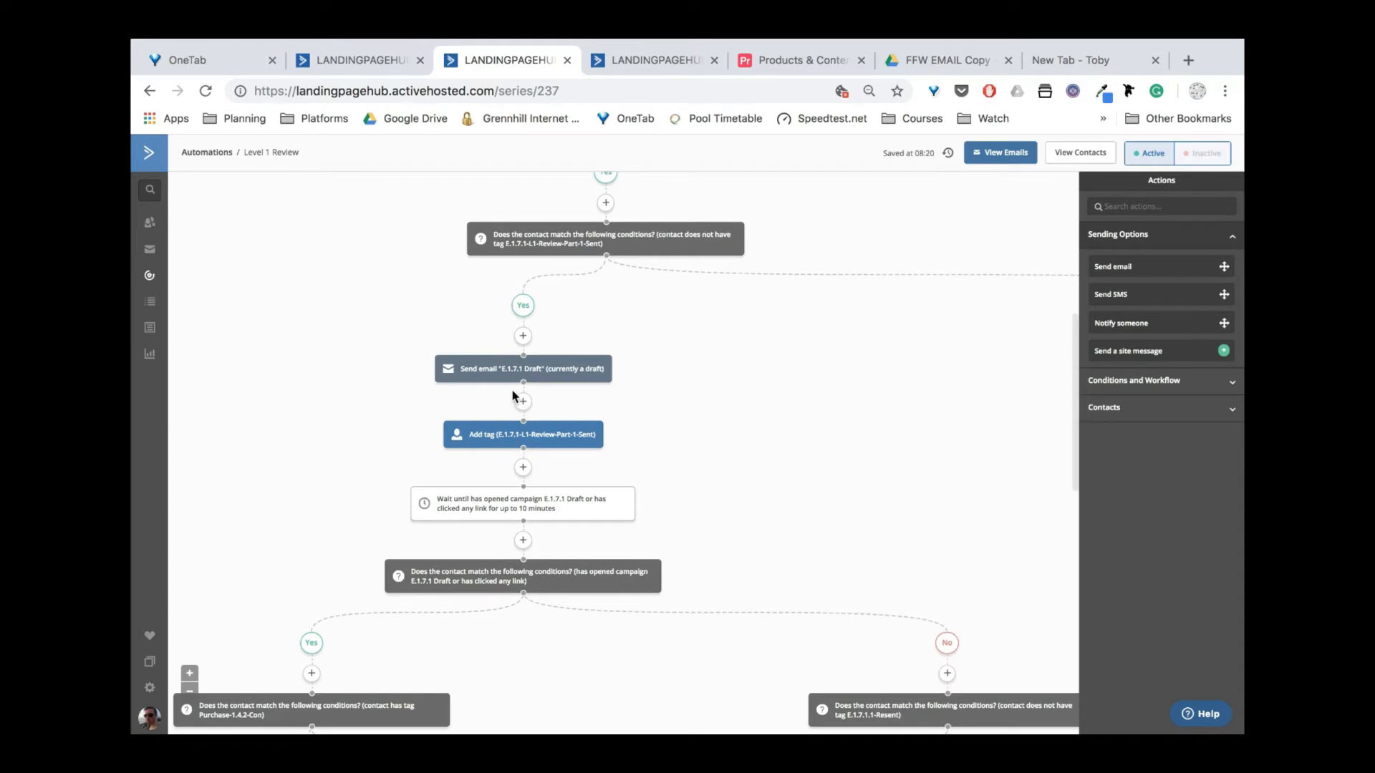
mouse_move(608, 369)
mouse_move(516, 380)
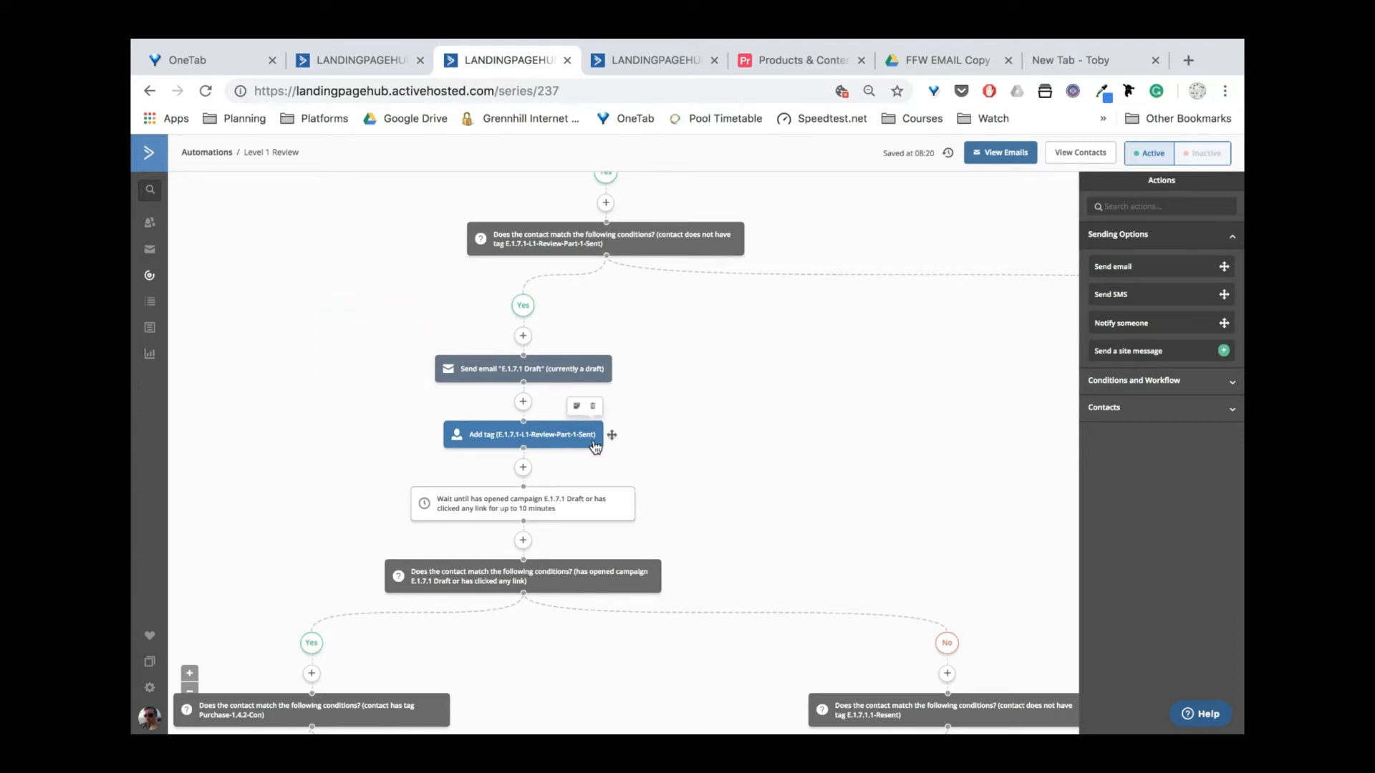
Scroll across the Yes and No branches to review the E.1.7.1 Draft email and Part-1-Sent tag.
scroll(660, 323, "up", 1)
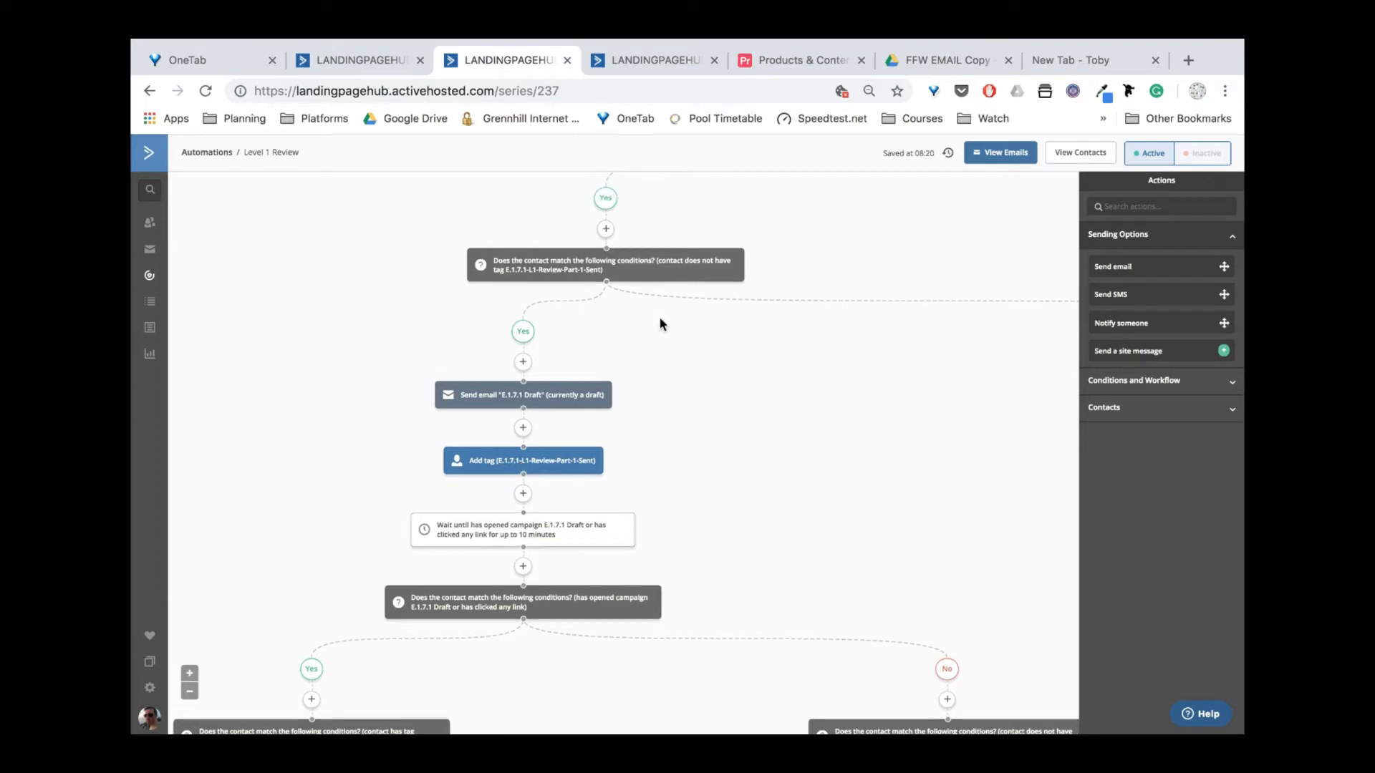
scroll(660, 323, "up", 4)
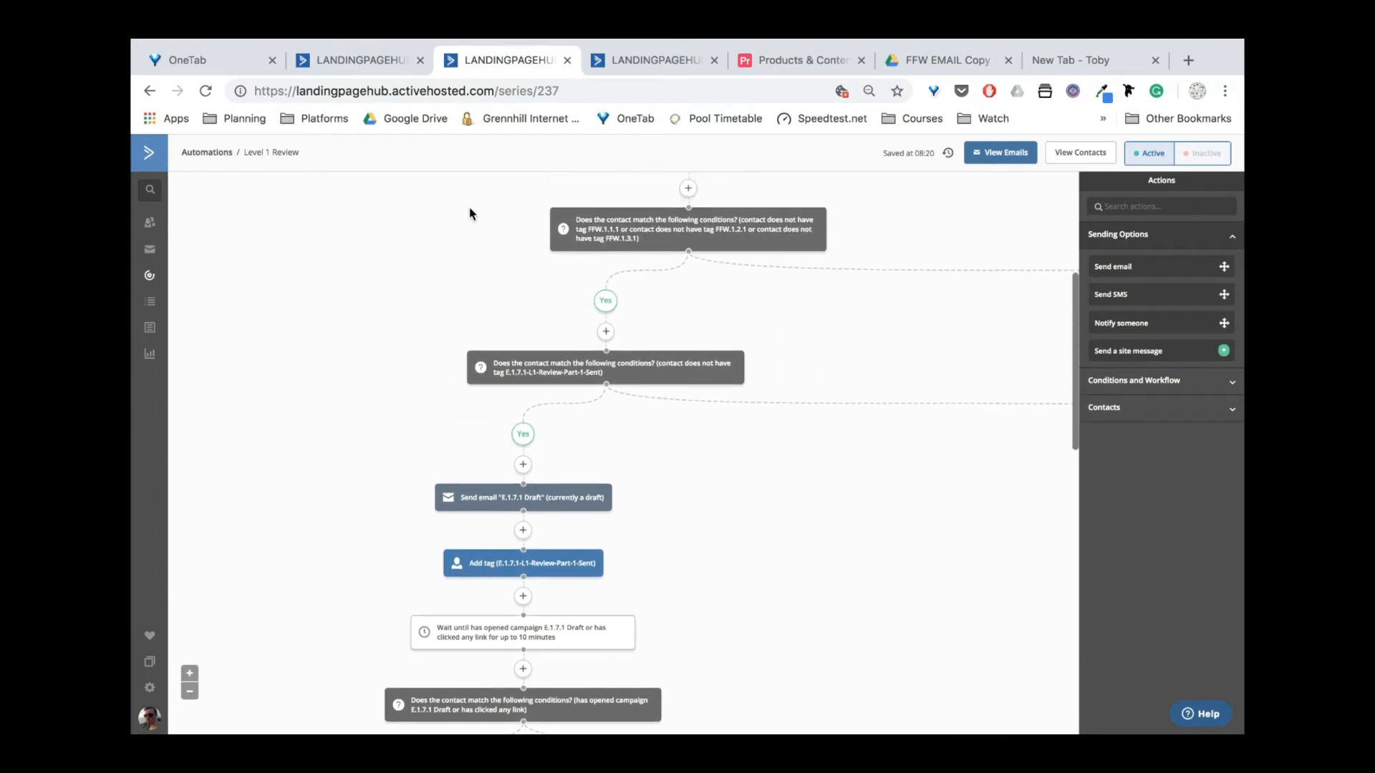
scroll(620, 434, "up", 1)
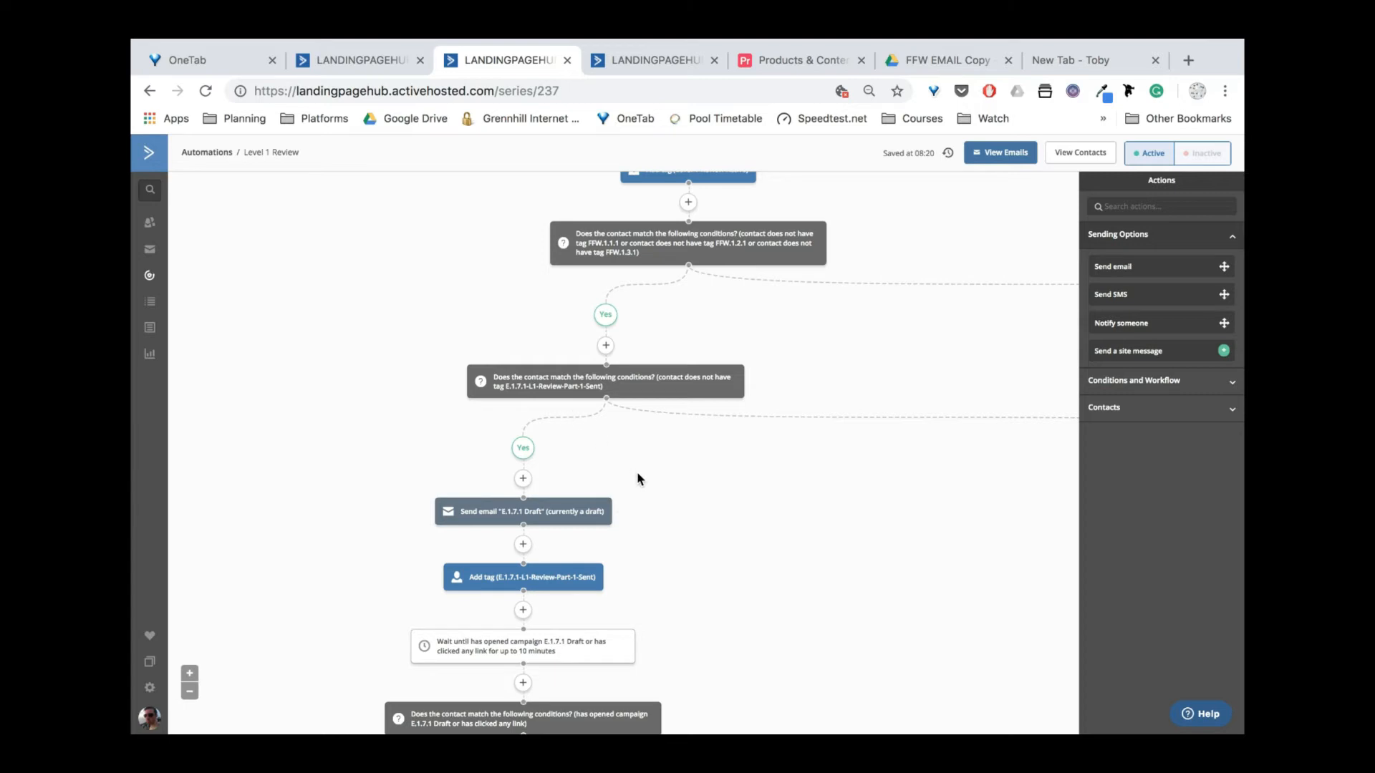
scroll(640, 478, "right", 8)
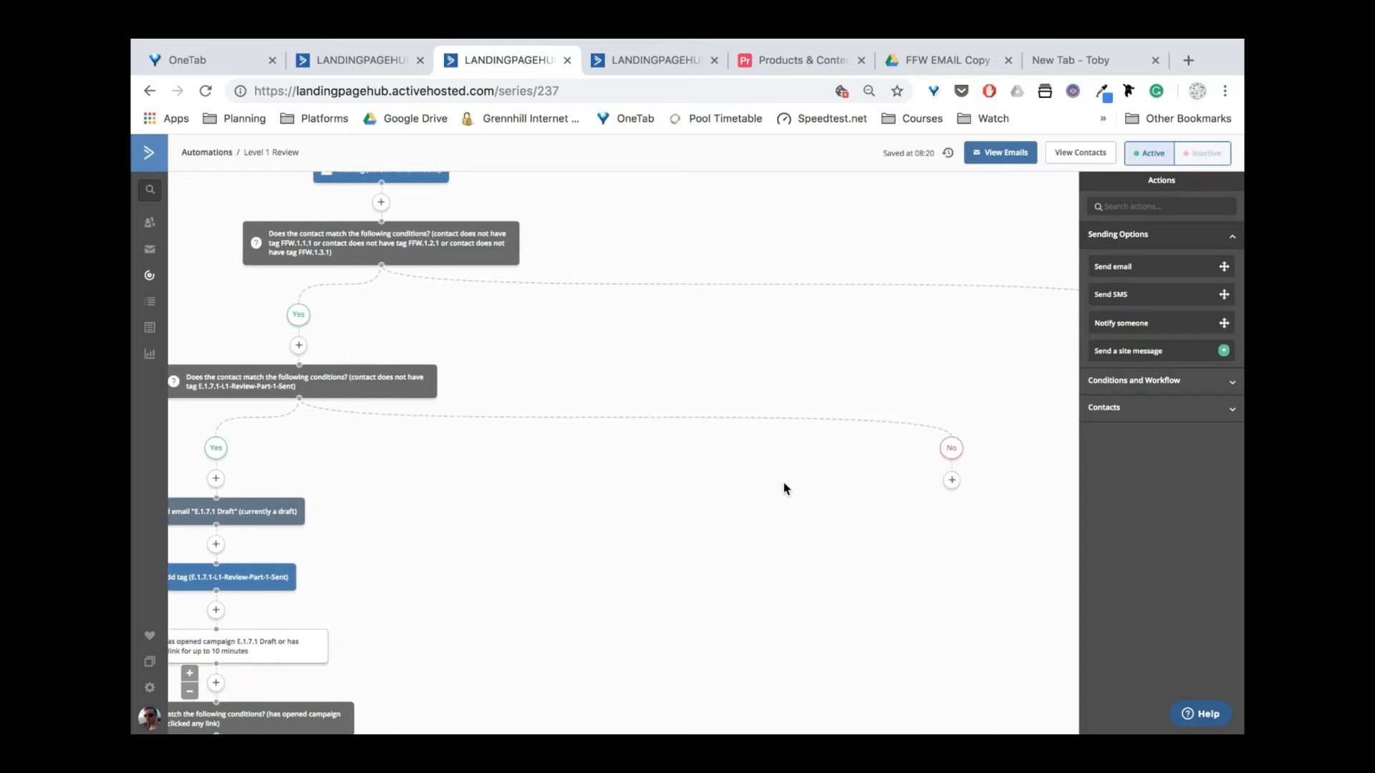
scroll(706, 525, "down", 5)
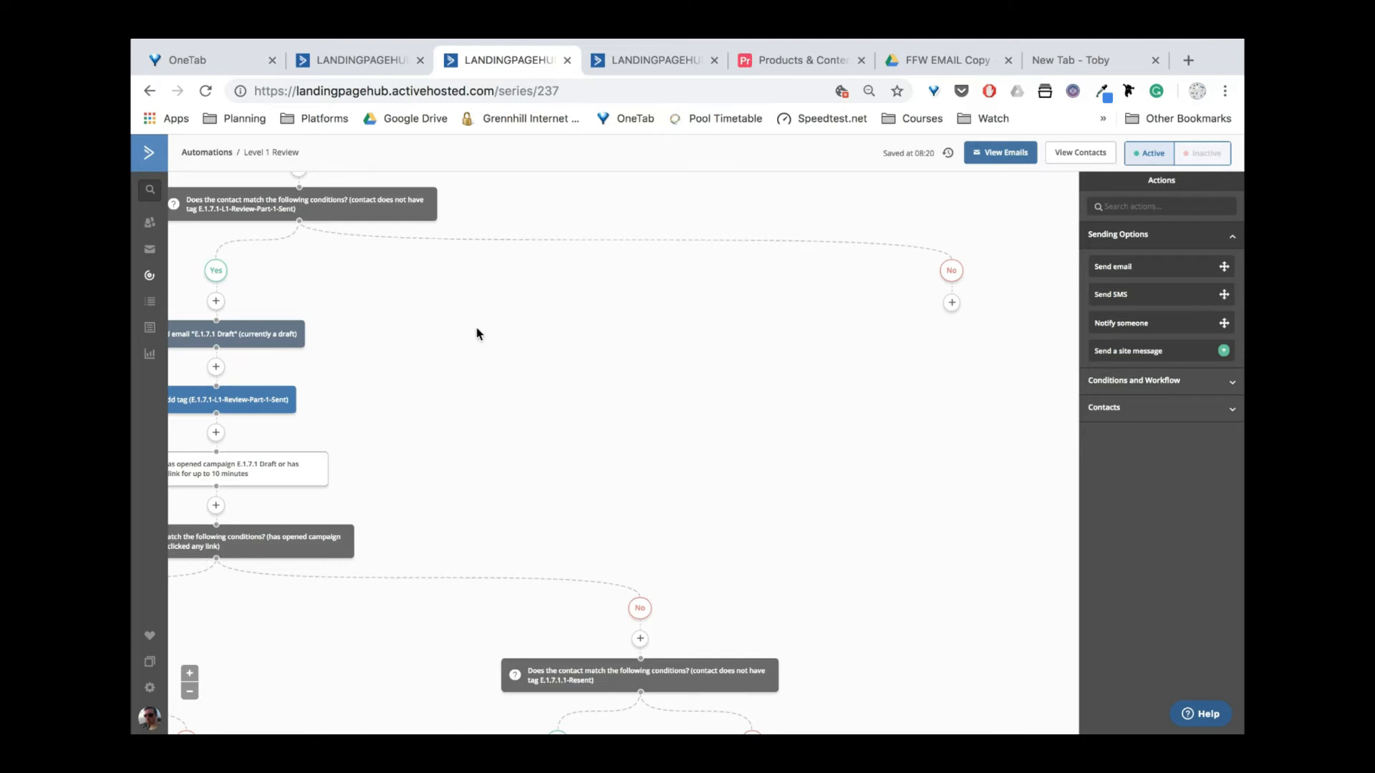
scroll(475, 325, "left", 7)
scroll(742, 346, "up", 2)
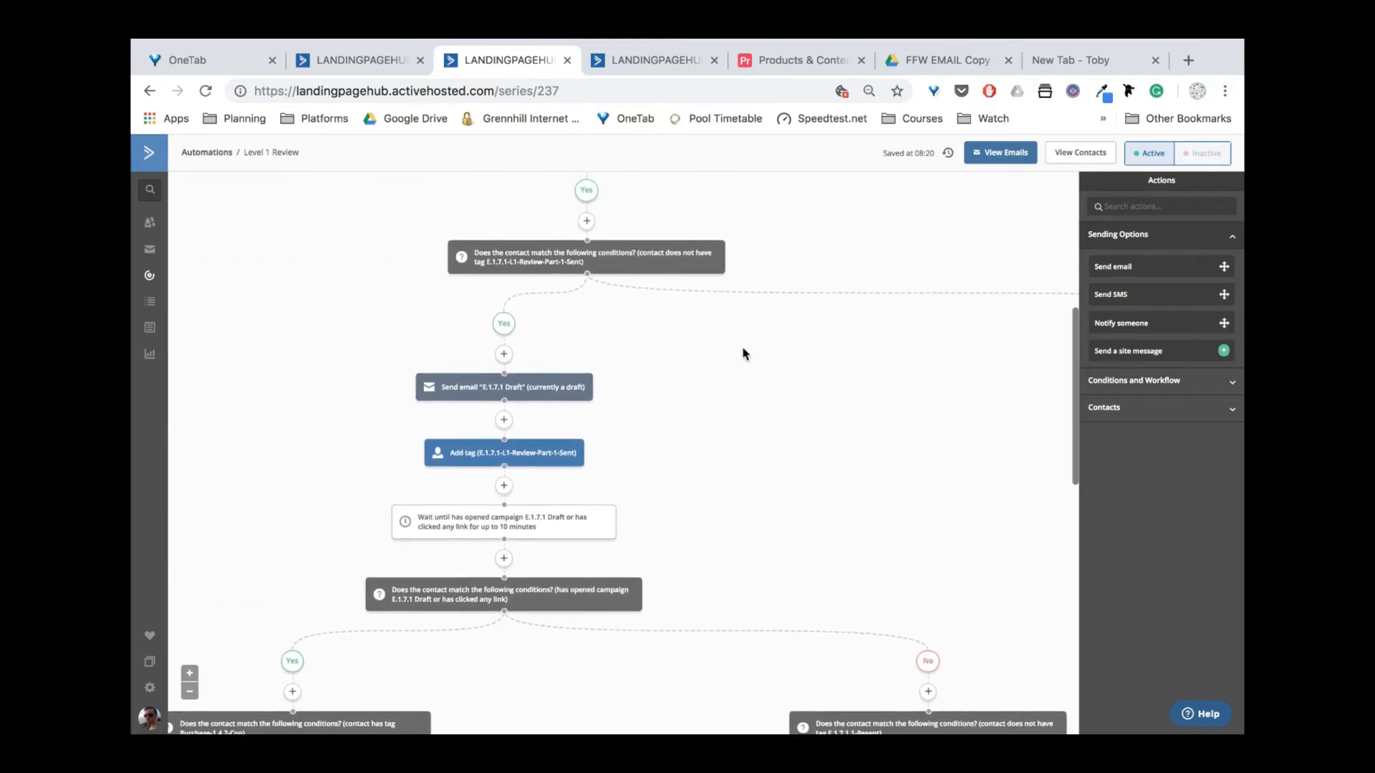
scroll(742, 345, "up", 1)
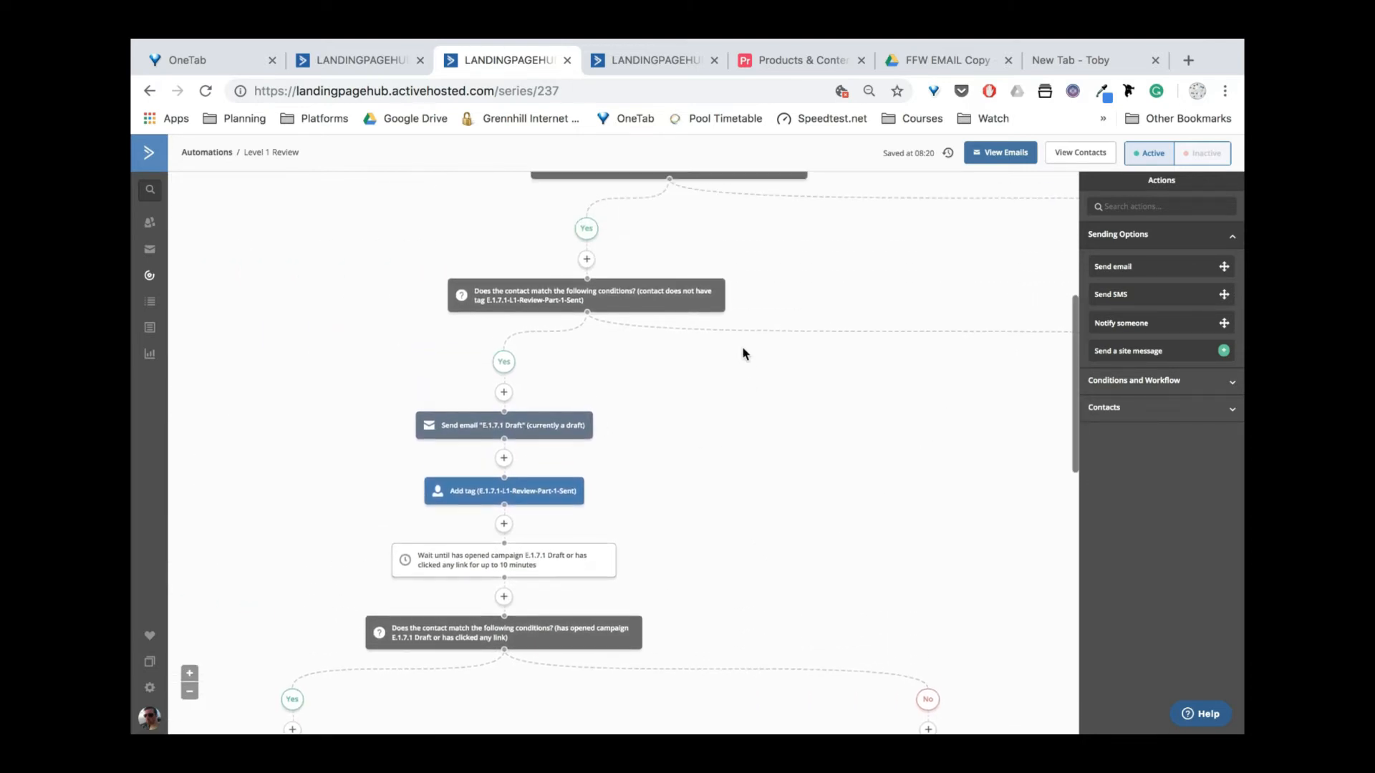
left_click(644, 301)
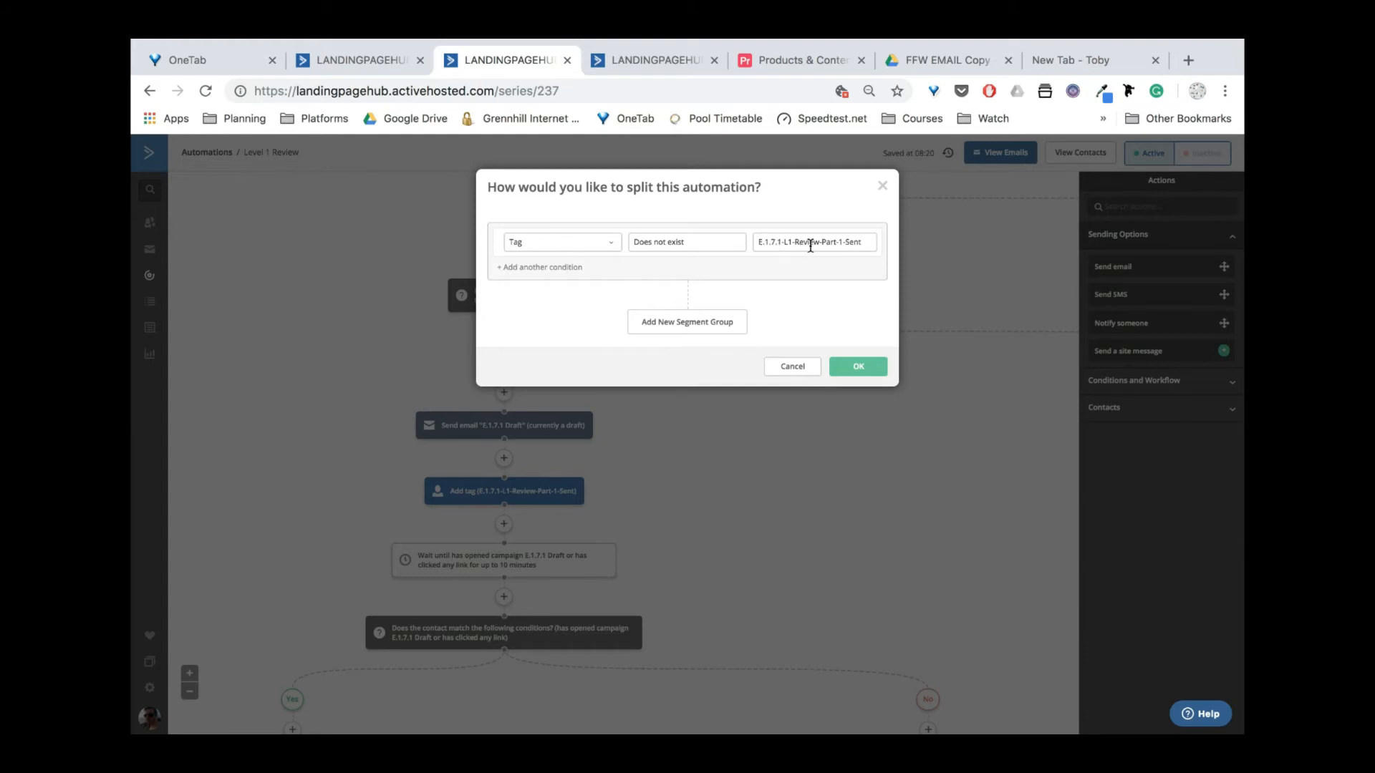
left_click(882, 186)
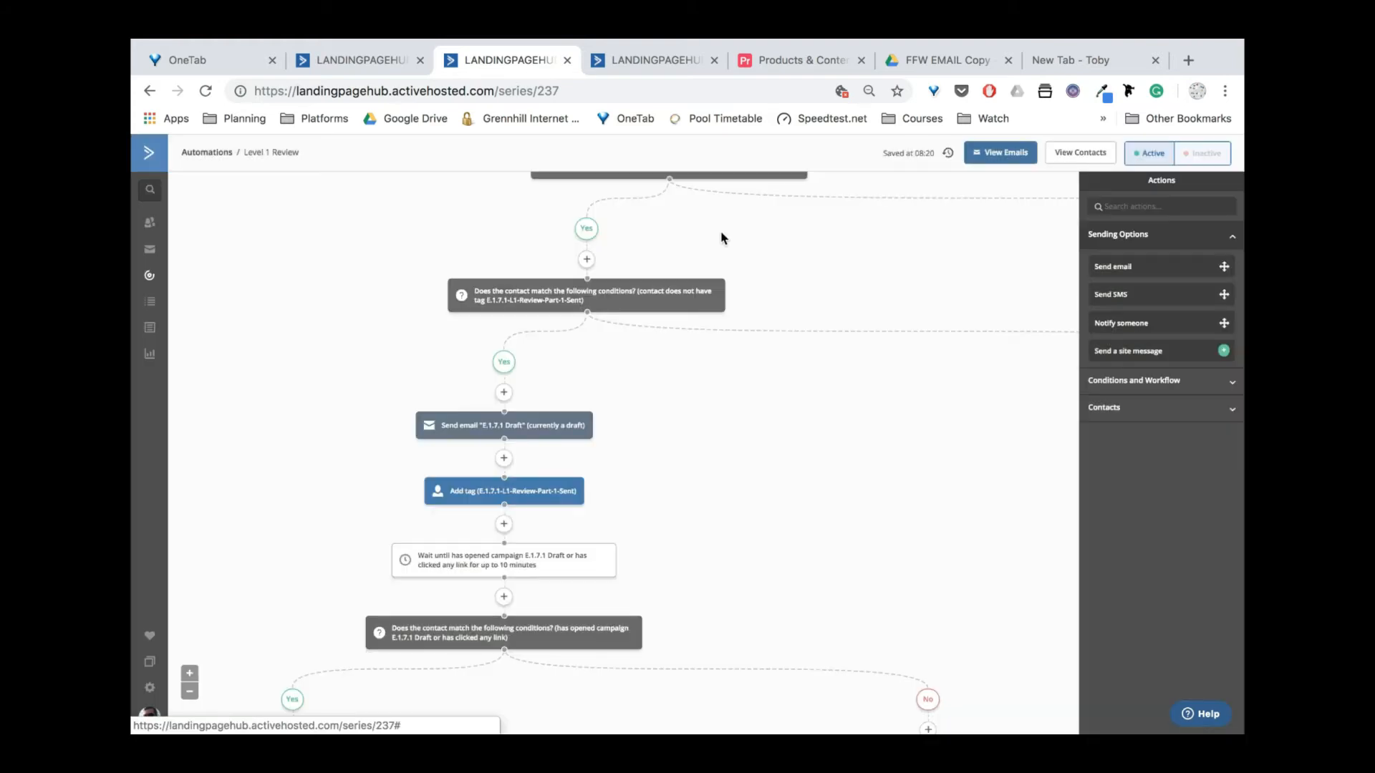
scroll(634, 390, "down", 1)
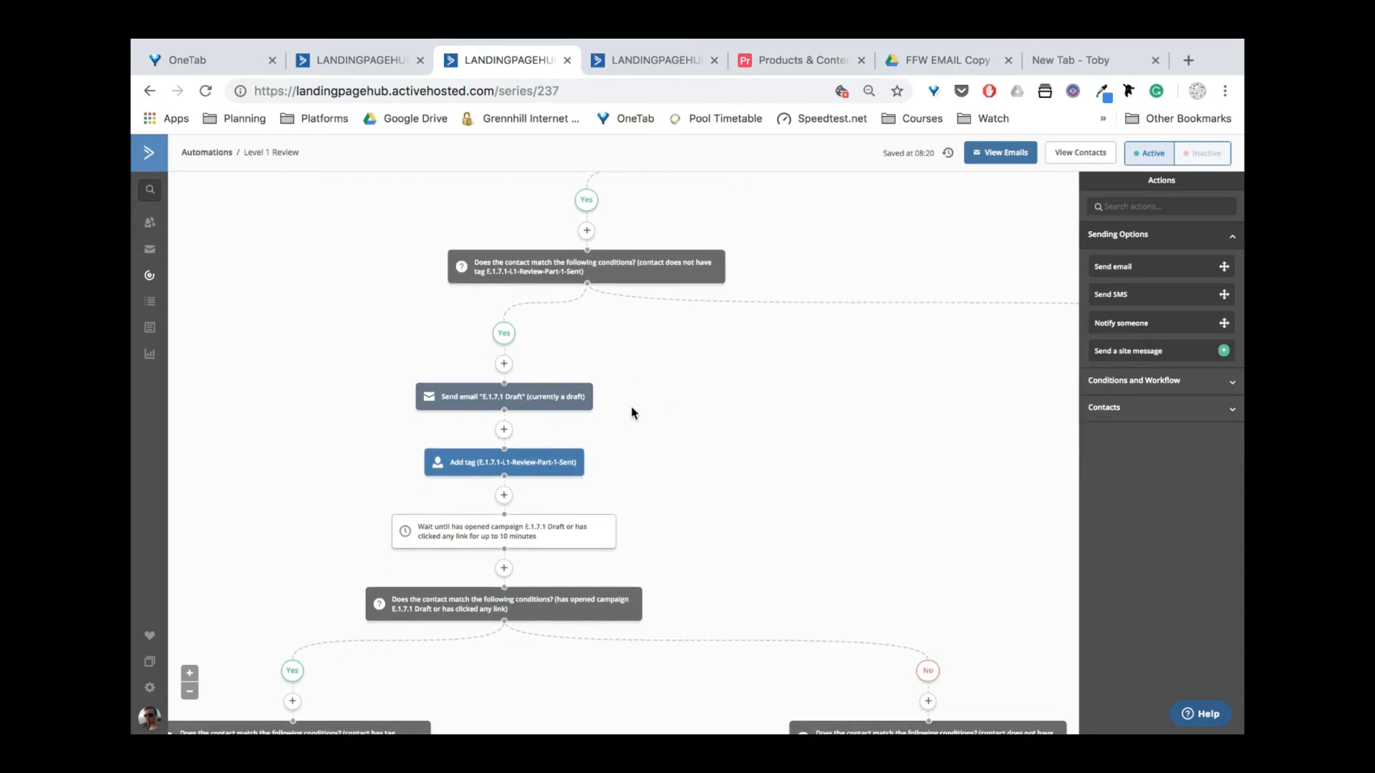
scroll(624, 413, "up", 1)
mouse_move(478, 411)
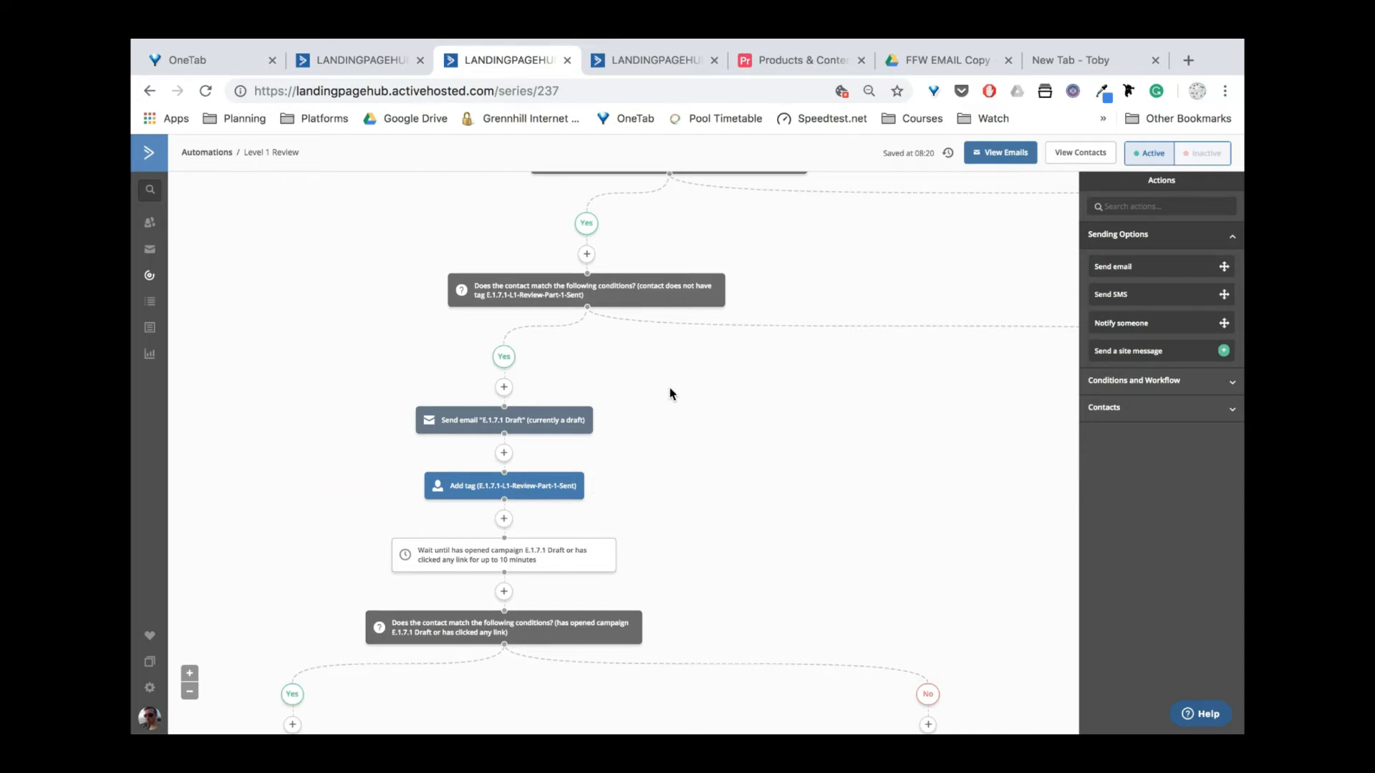
scroll(695, 388, "right", 5)
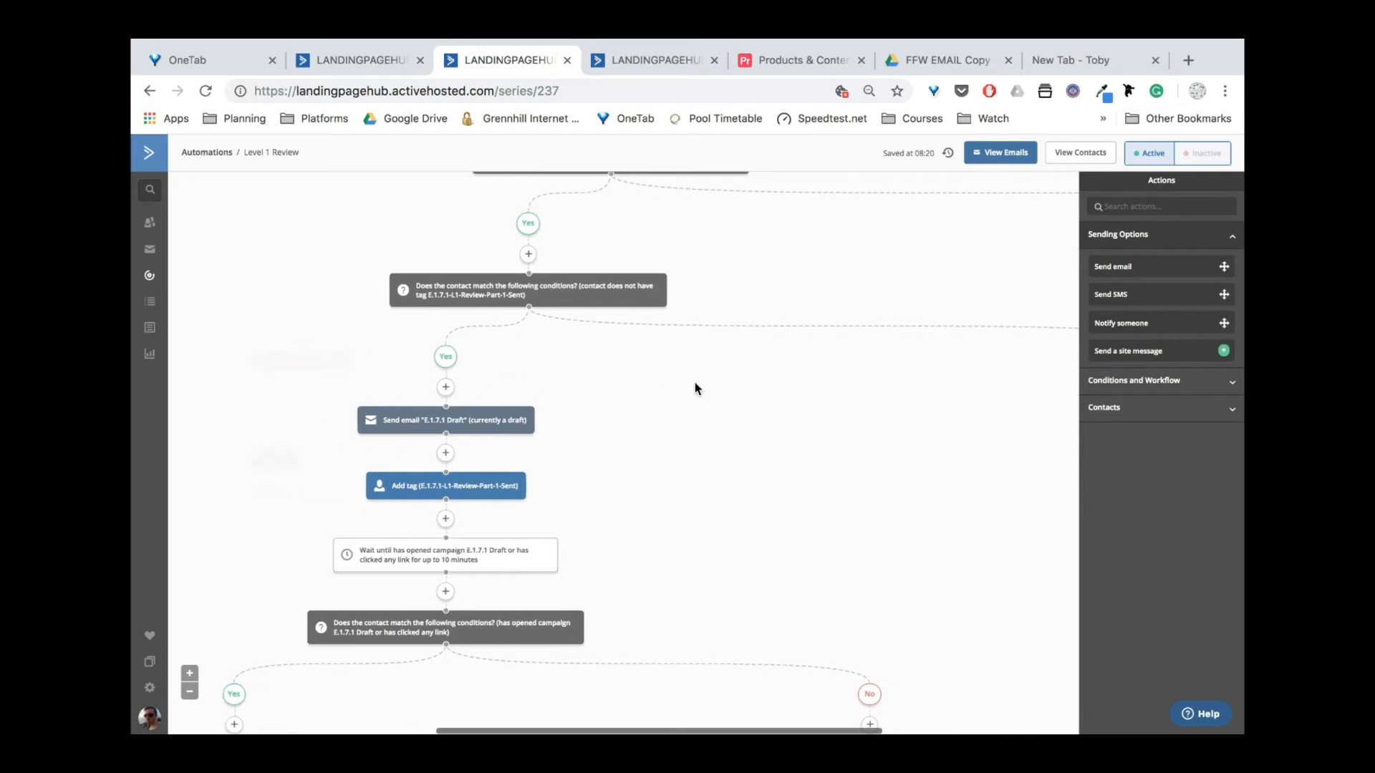
right_click(724, 379)
left_click(991, 409)
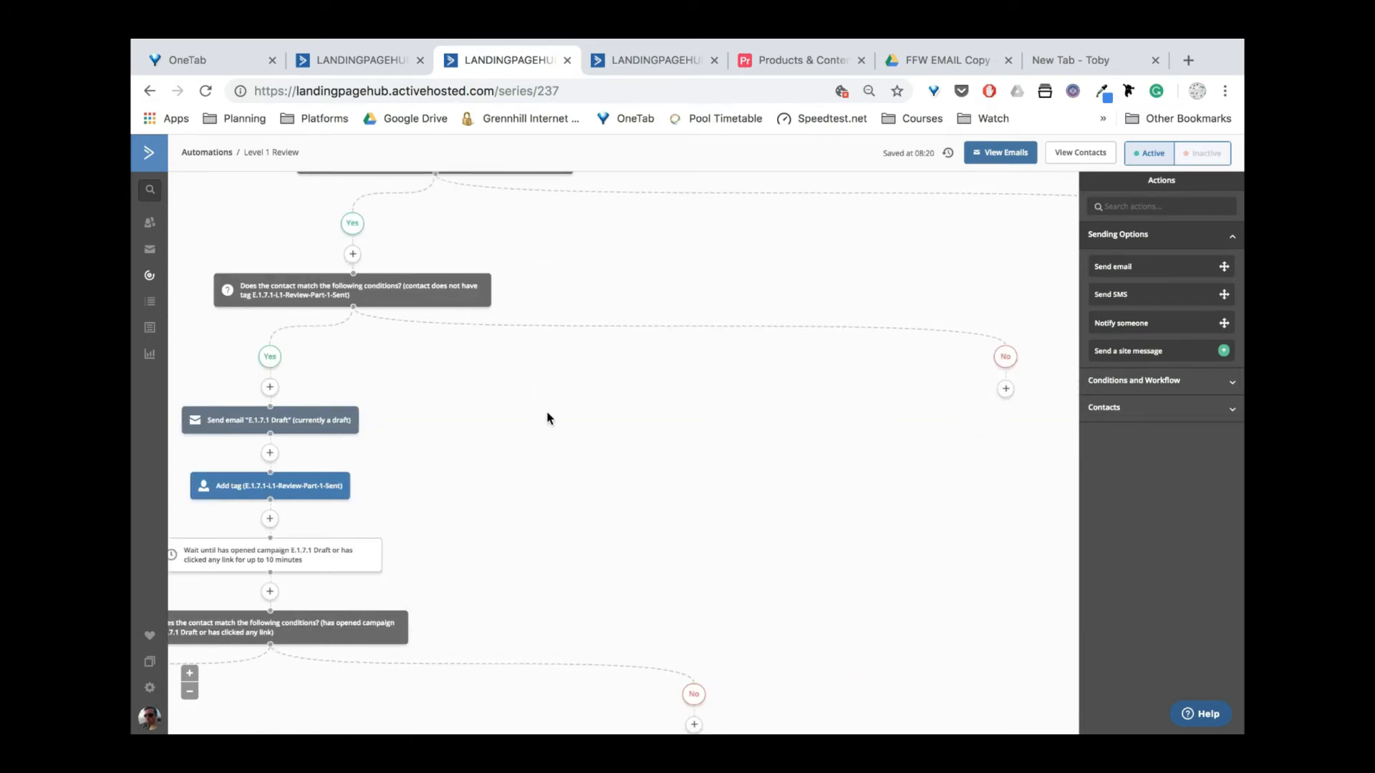
scroll(546, 415, "left", 4)
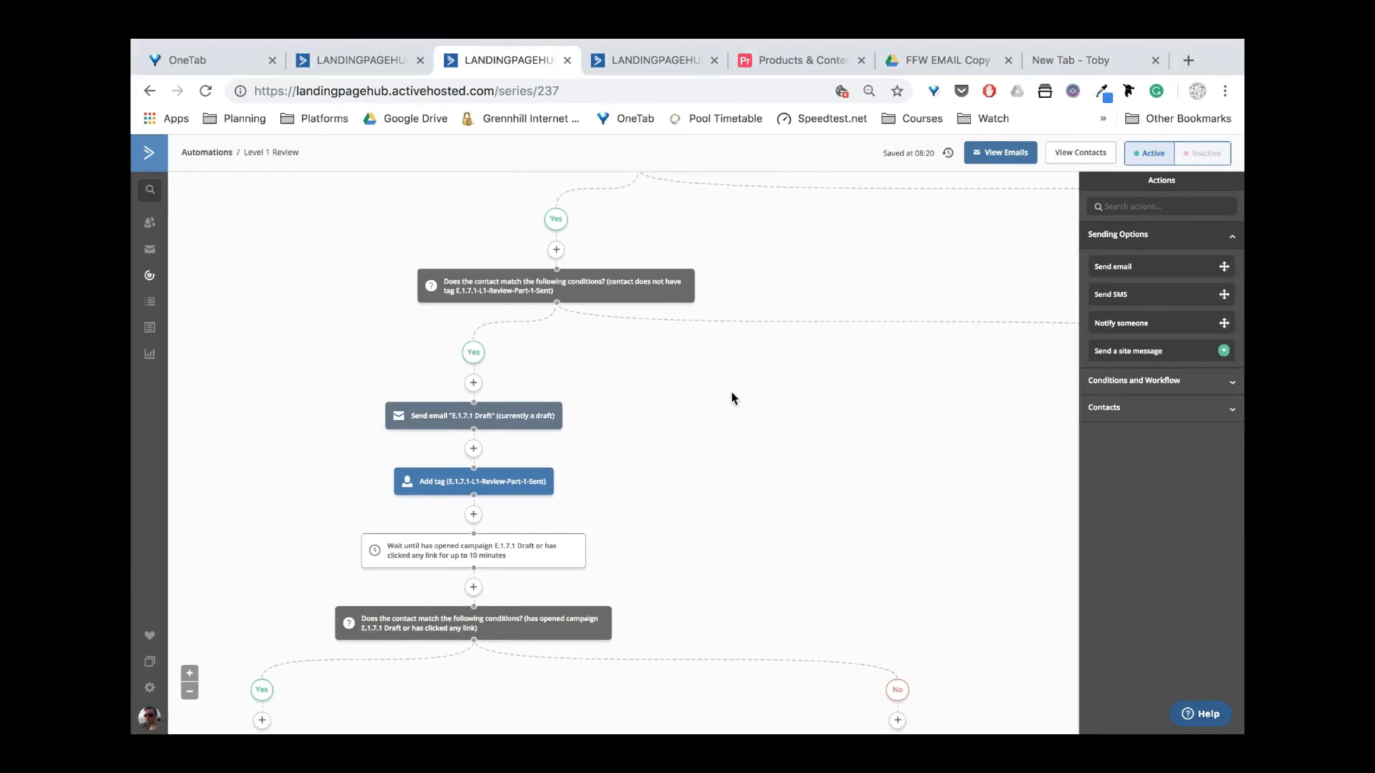
scroll(684, 436, "down", 2)
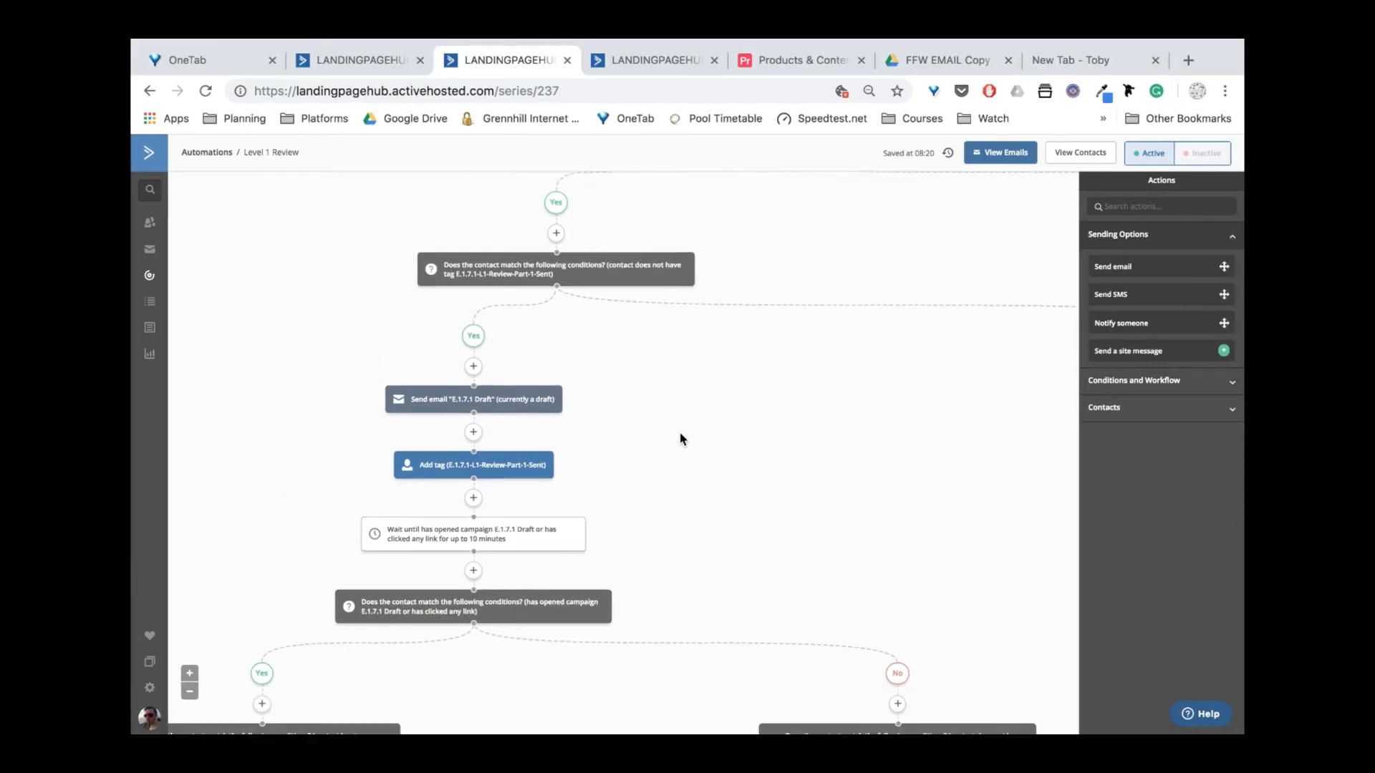
scroll(568, 505, "up", 1)
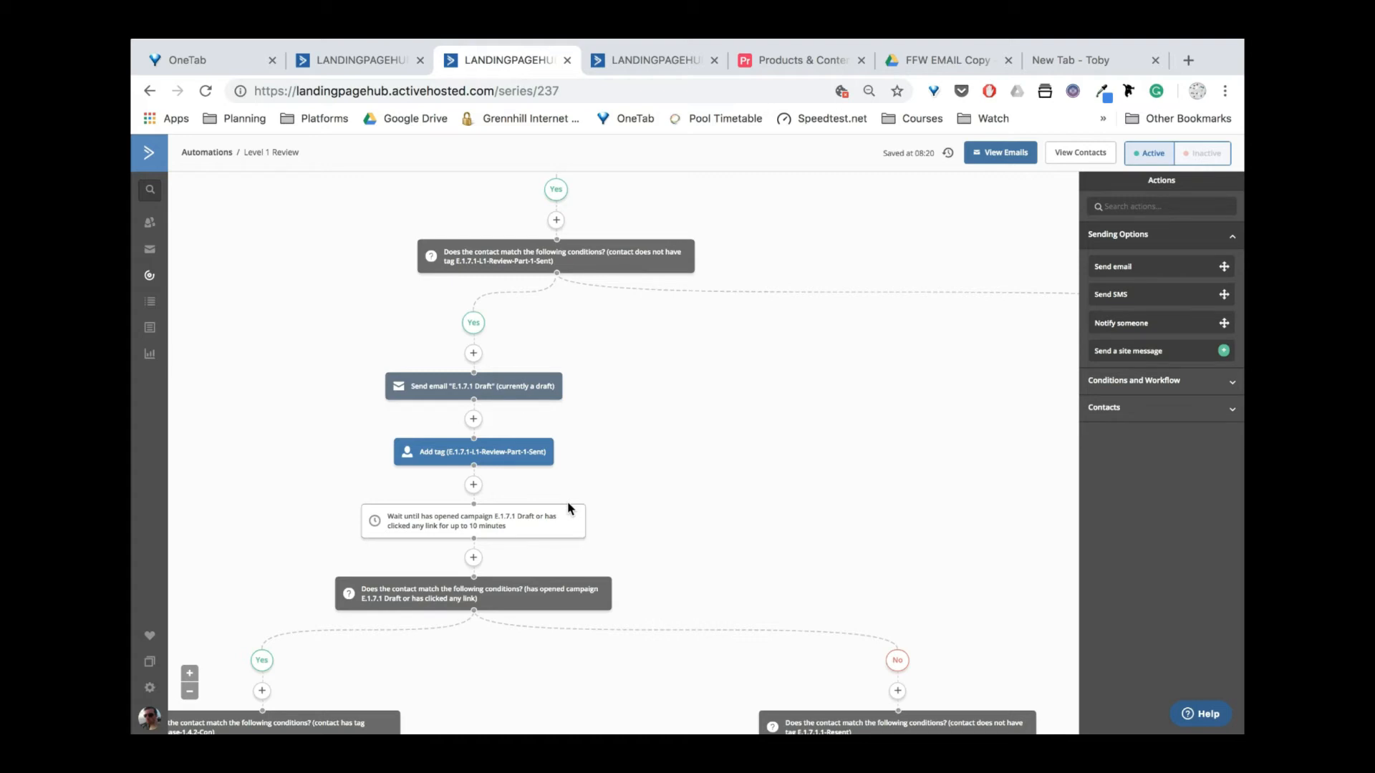
mouse_move(486, 385)
left_click(374, 60)
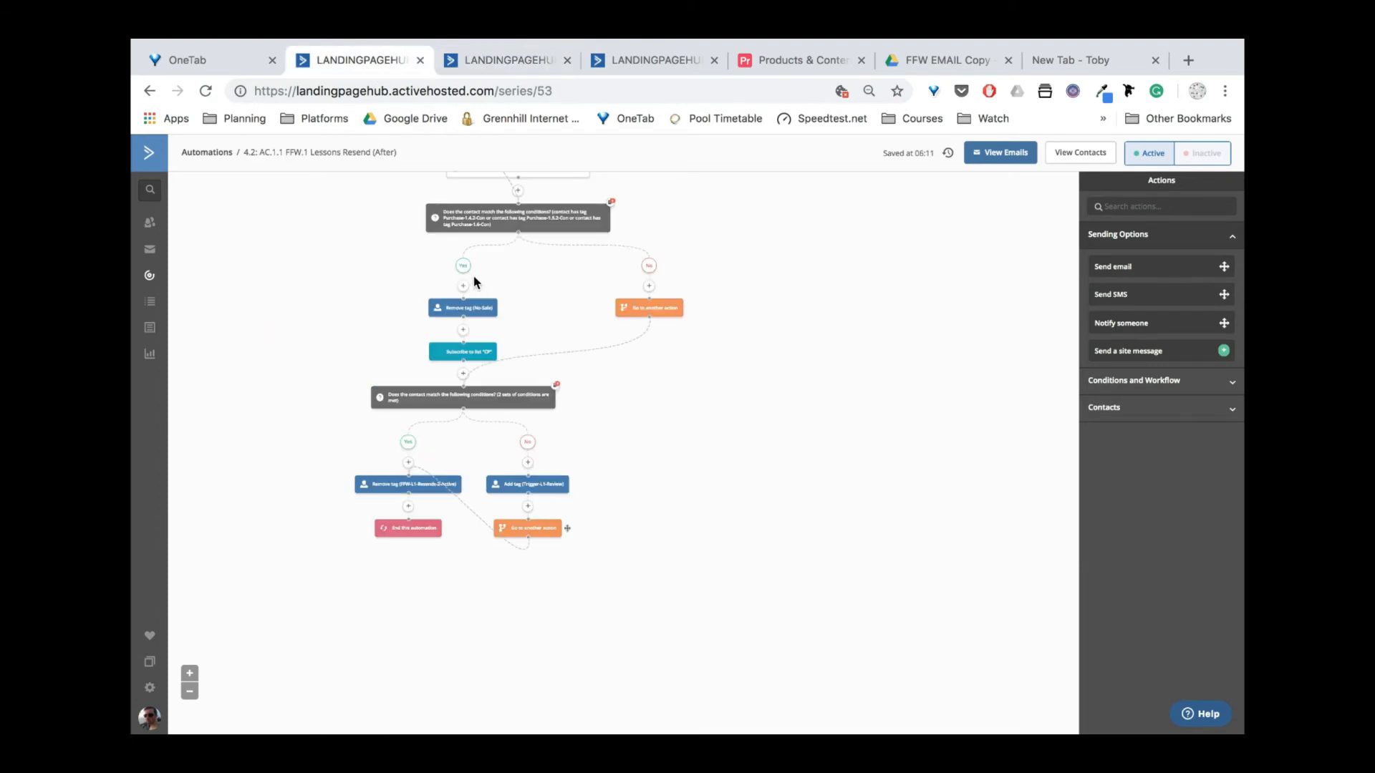
left_click(488, 67)
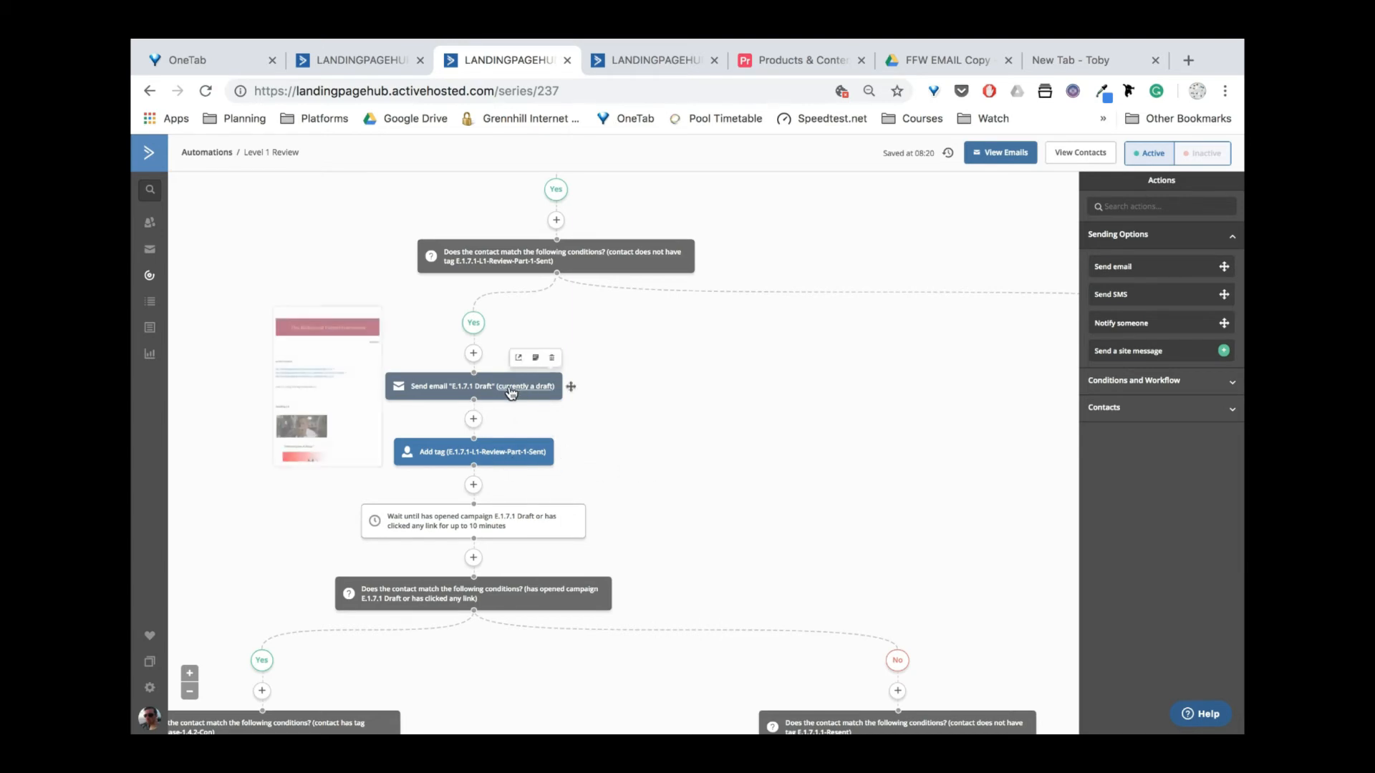
left_click(373, 59)
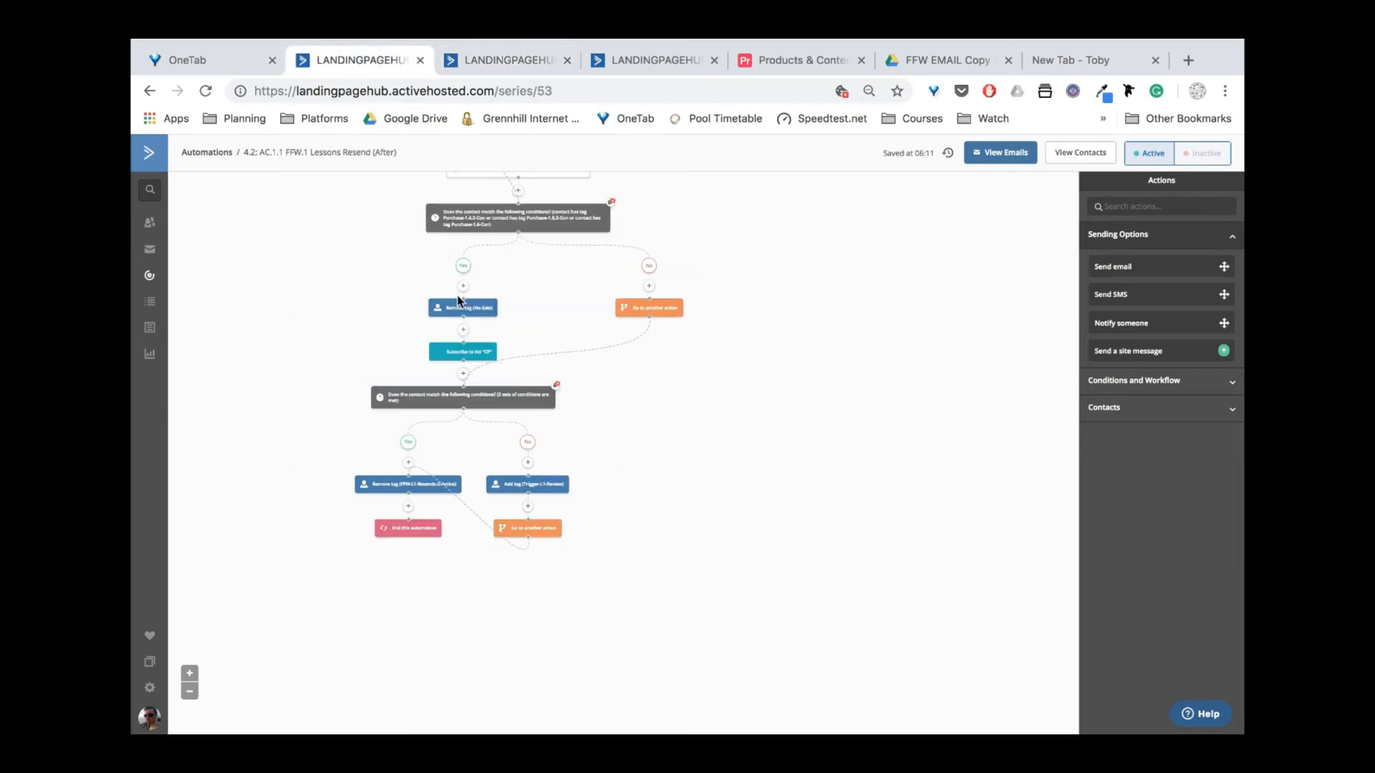
left_click(510, 61)
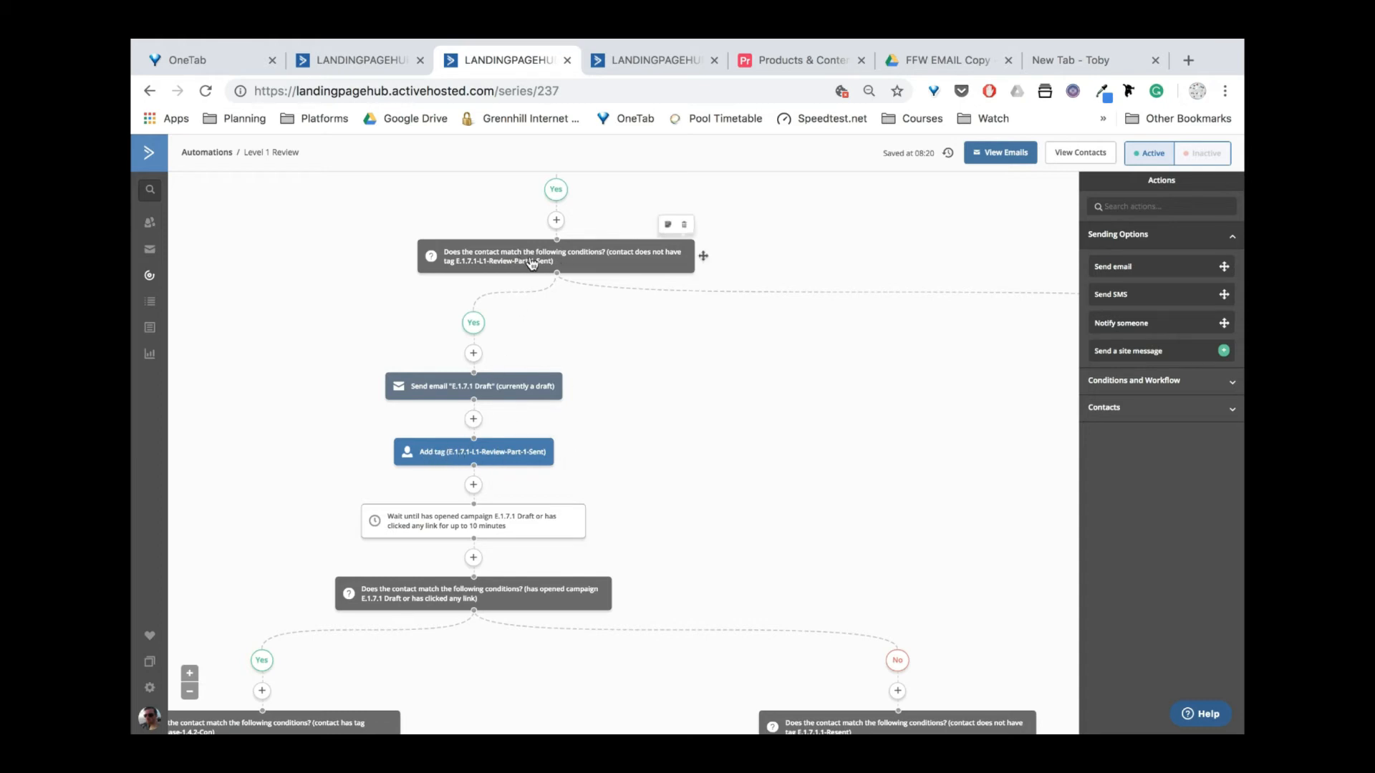
left_click(369, 59)
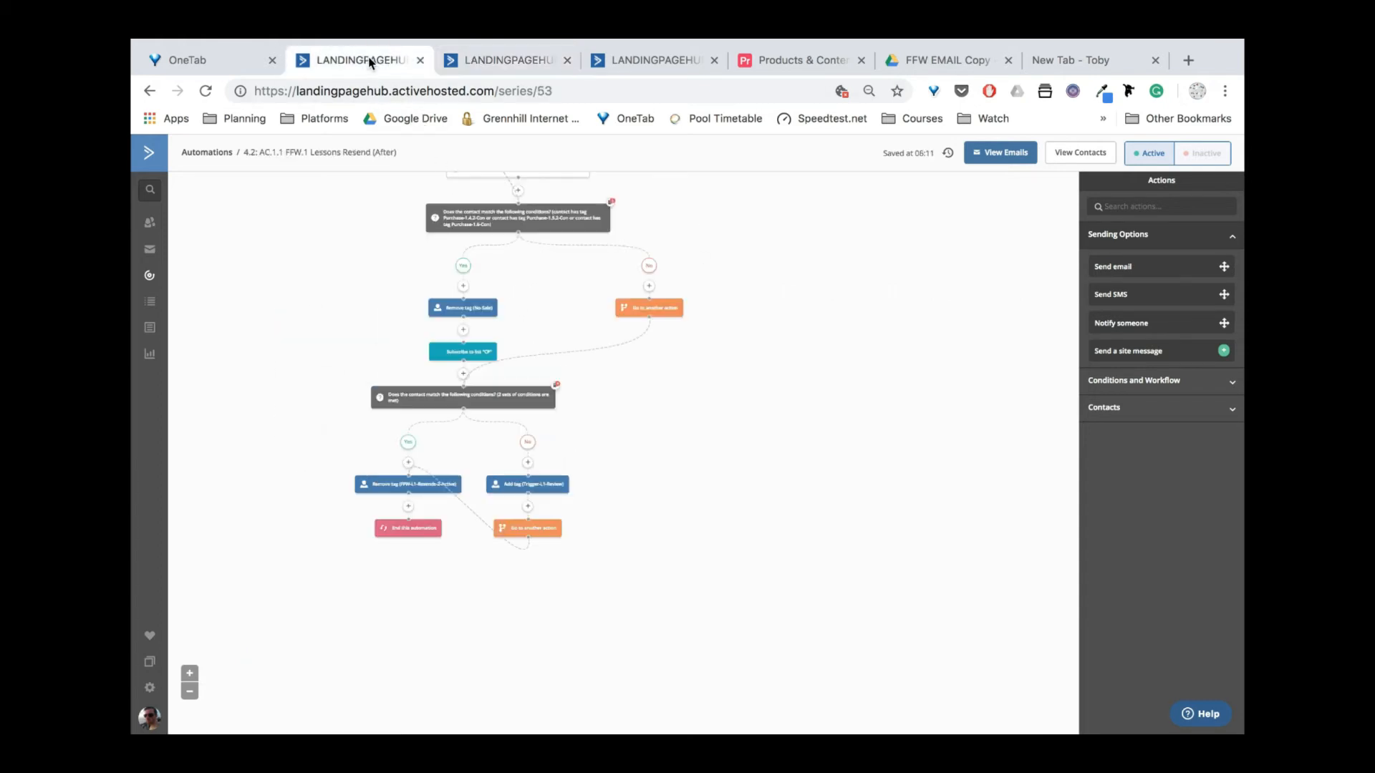
left_click(487, 60)
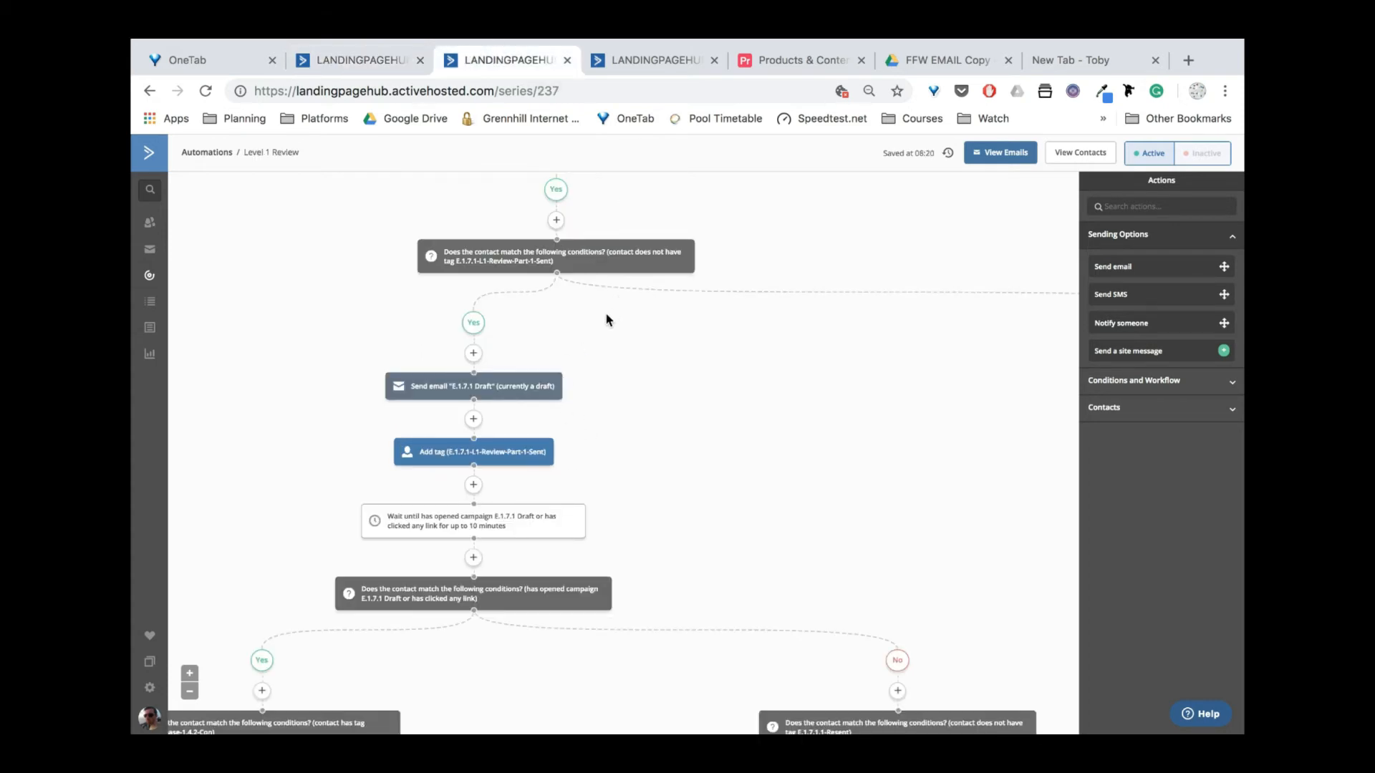
Go to the 'Try it free' page with the email address field and Create Account button.
mouse_move(569, 403)
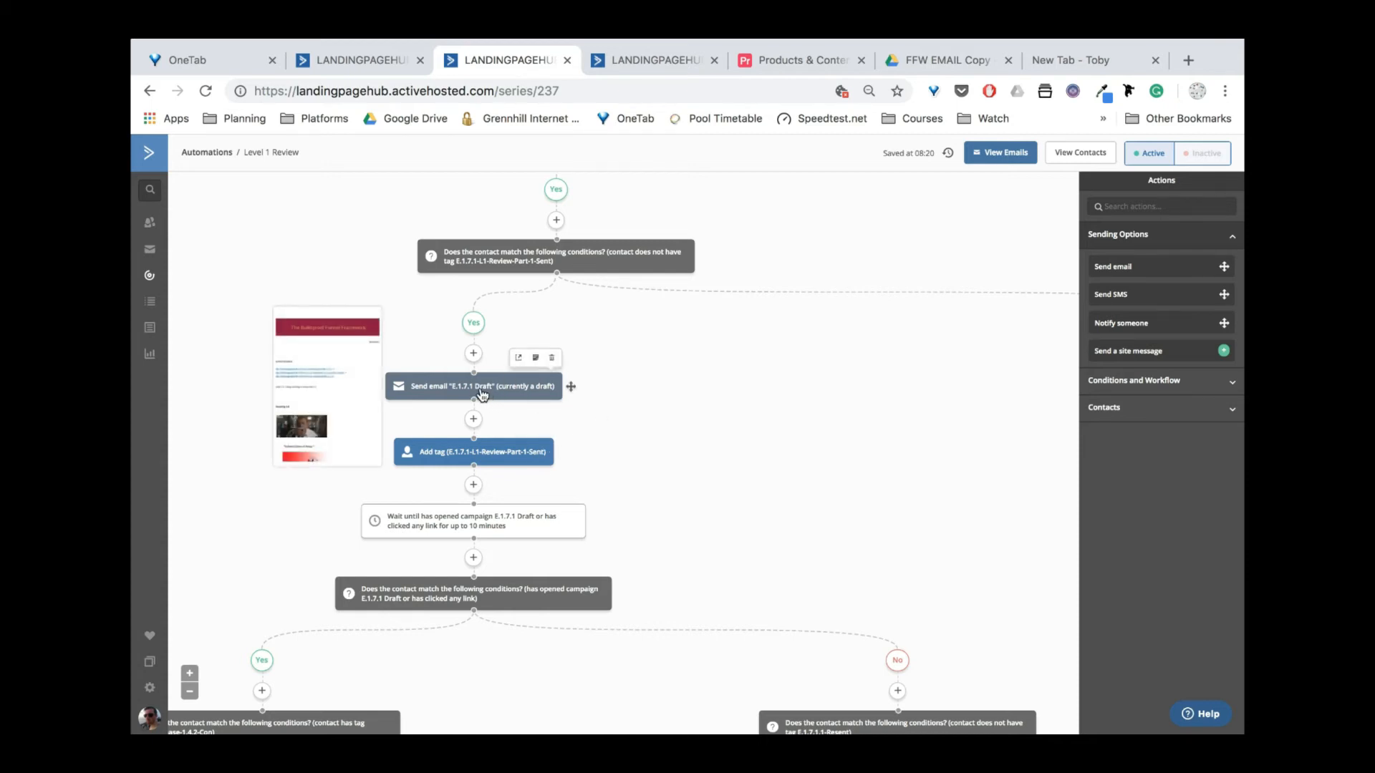